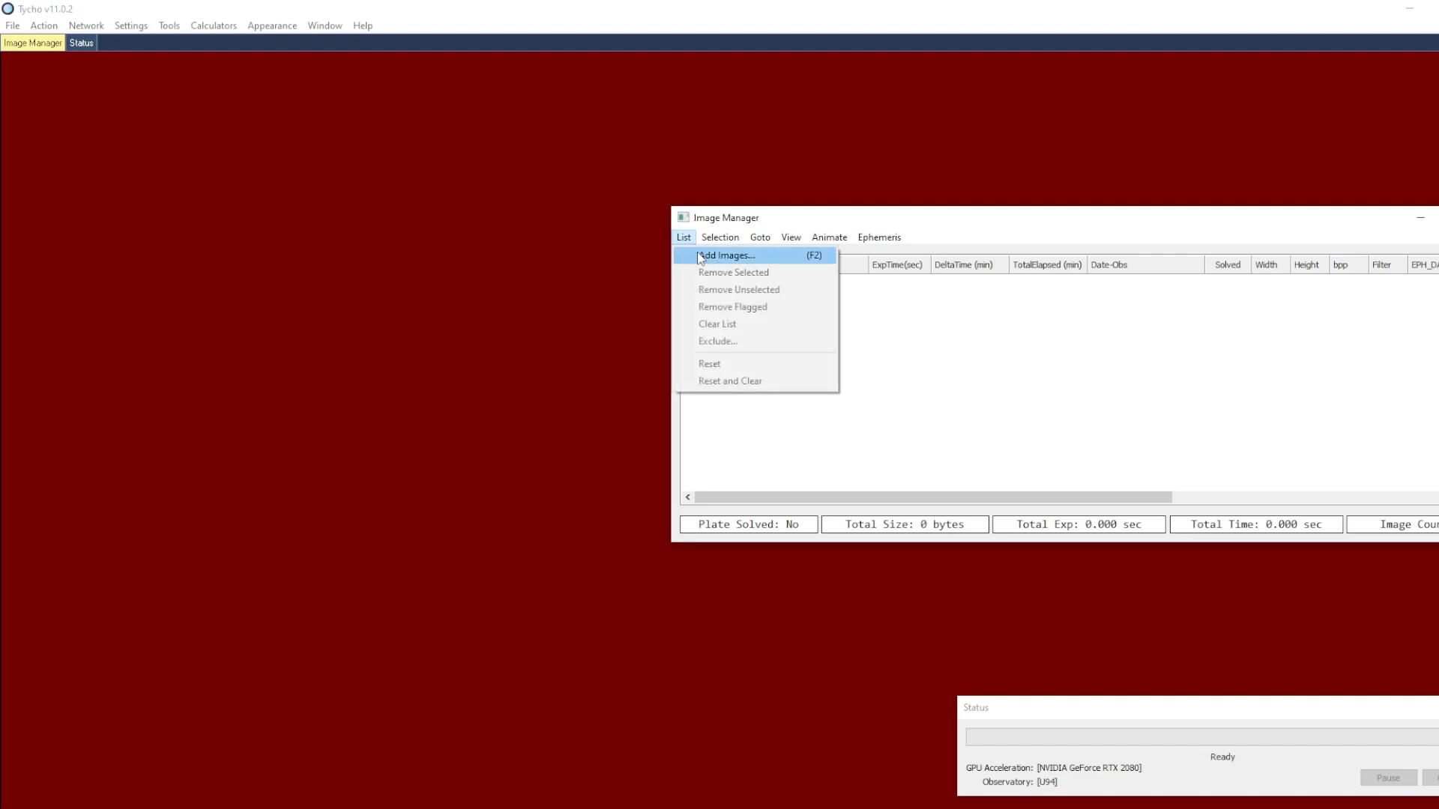
Add all the telescope images in the folder to the image list.
left_click(1065, 350)
key("ctrl+a")
left_click(1267, 482)
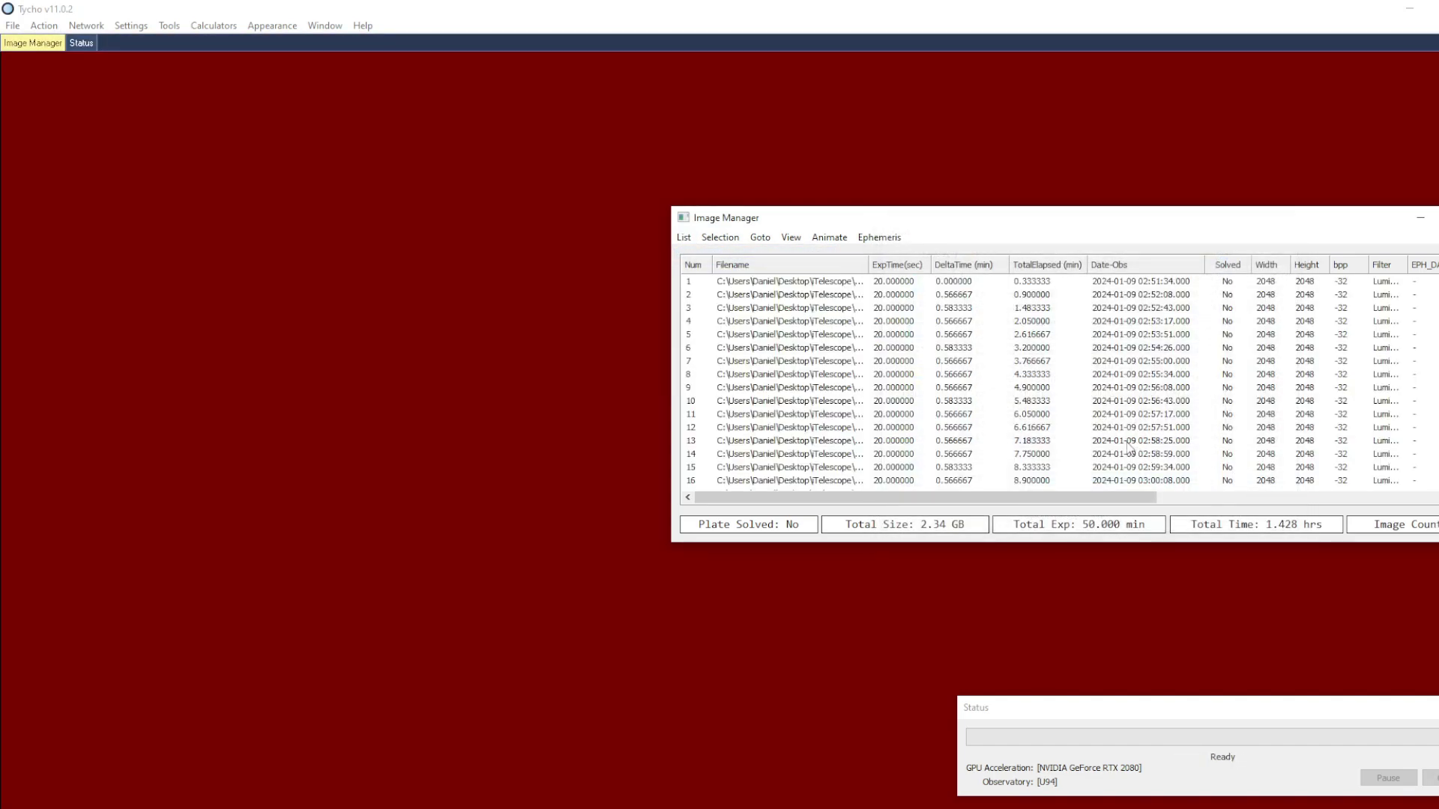
left_click_drag(1068, 219, 1043, 216)
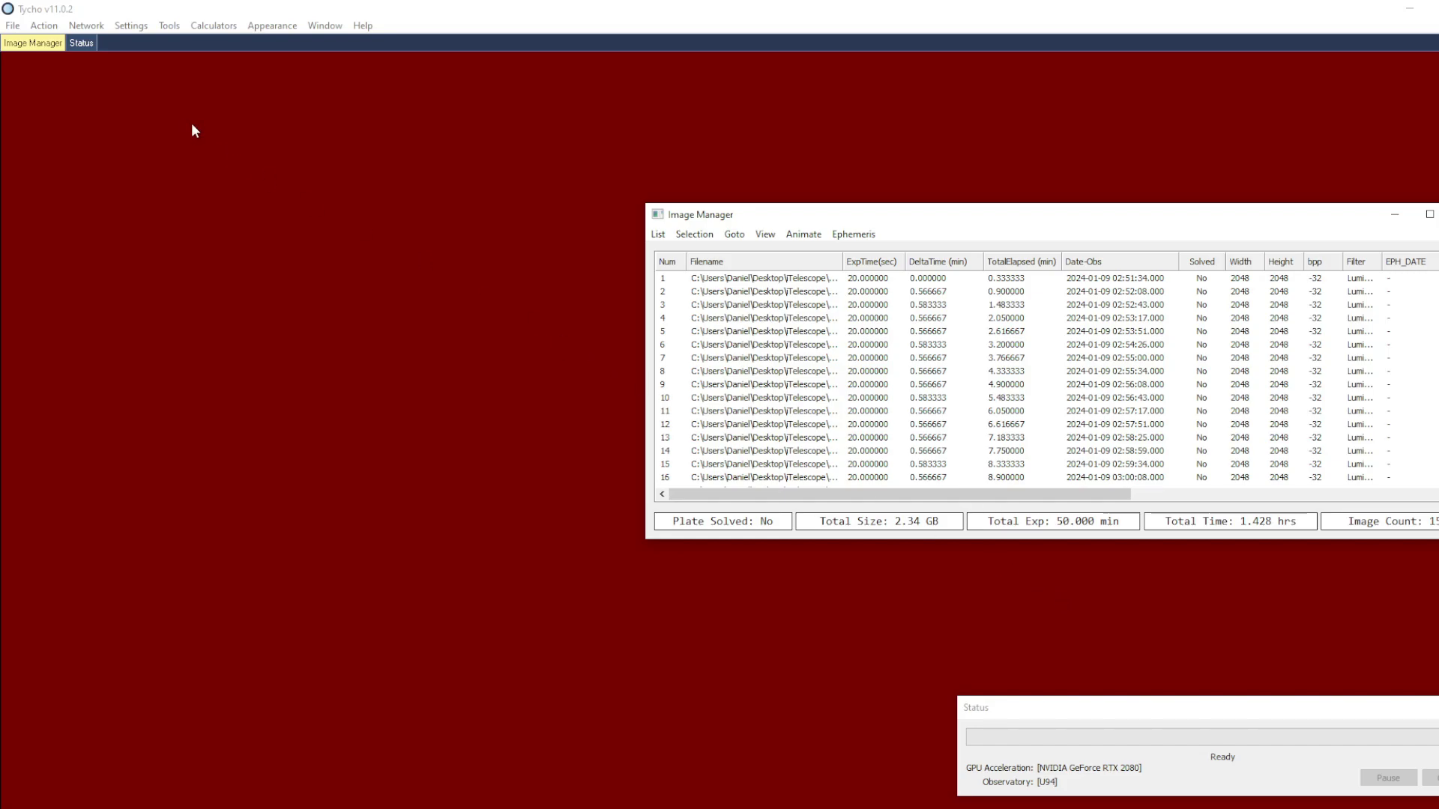
Plate solve only the reference image with plate scale bounds of 0.50 to 10.00 arcsec/pixel and a 15-degree search radius.
left_click(43, 26)
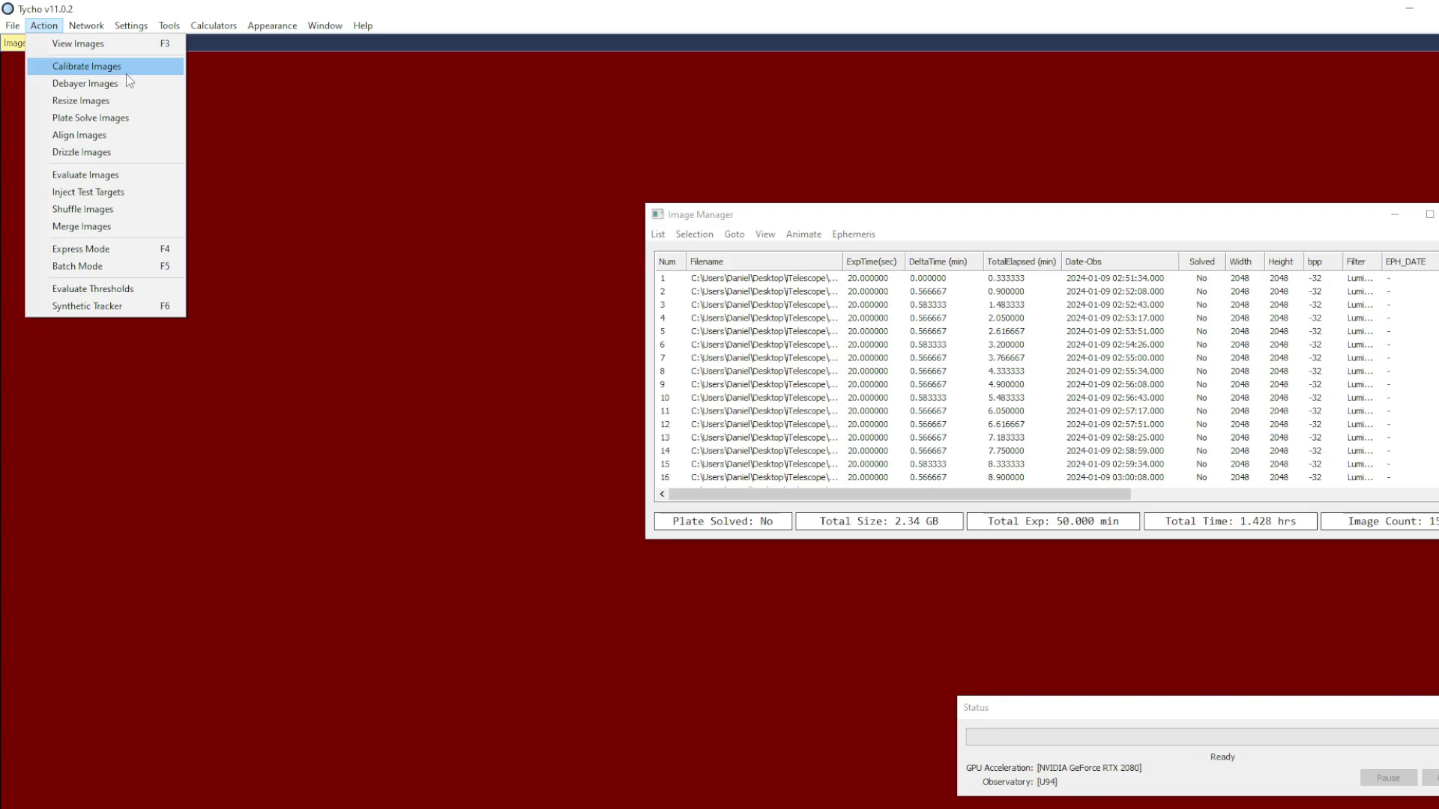
left_click(150, 117)
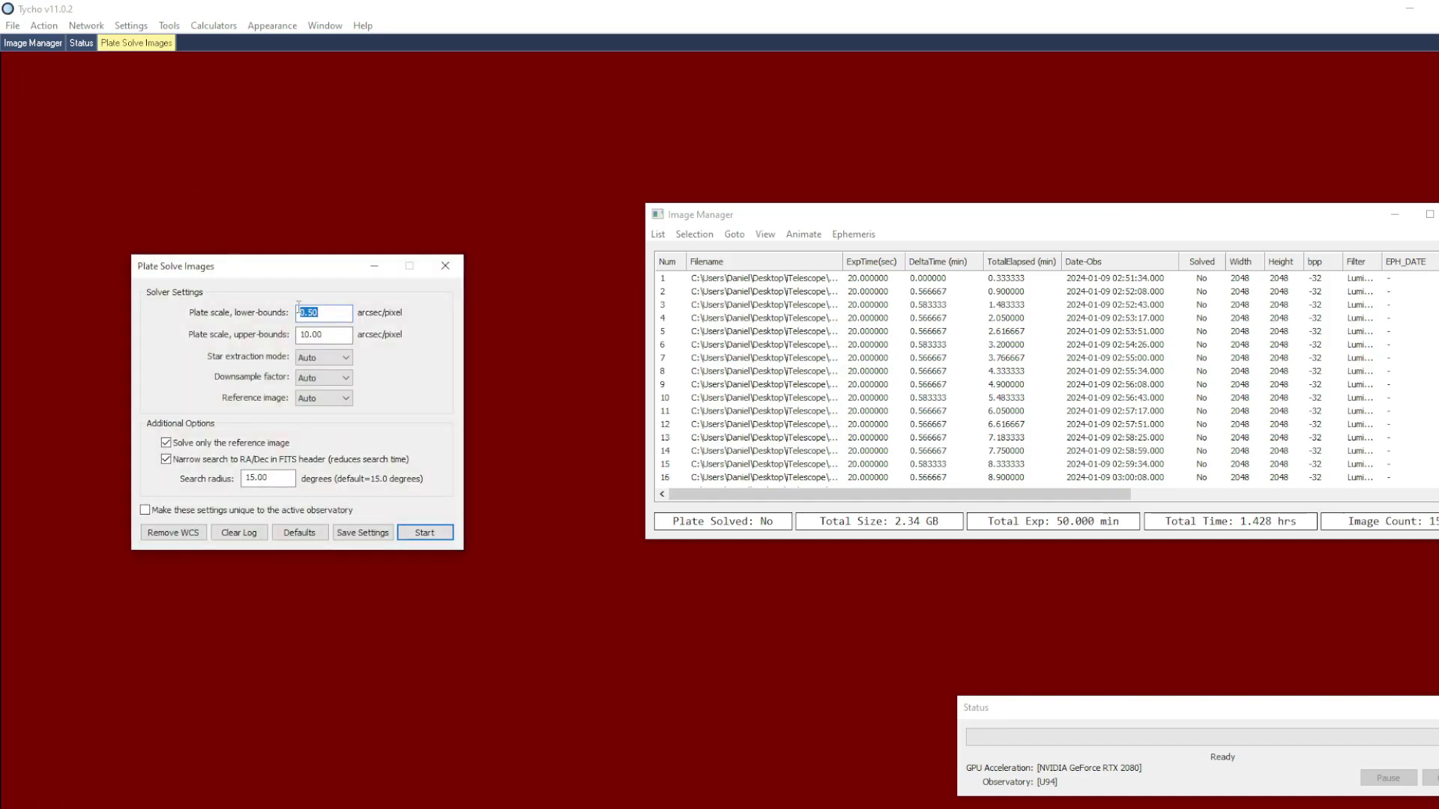
left_click(414, 536)
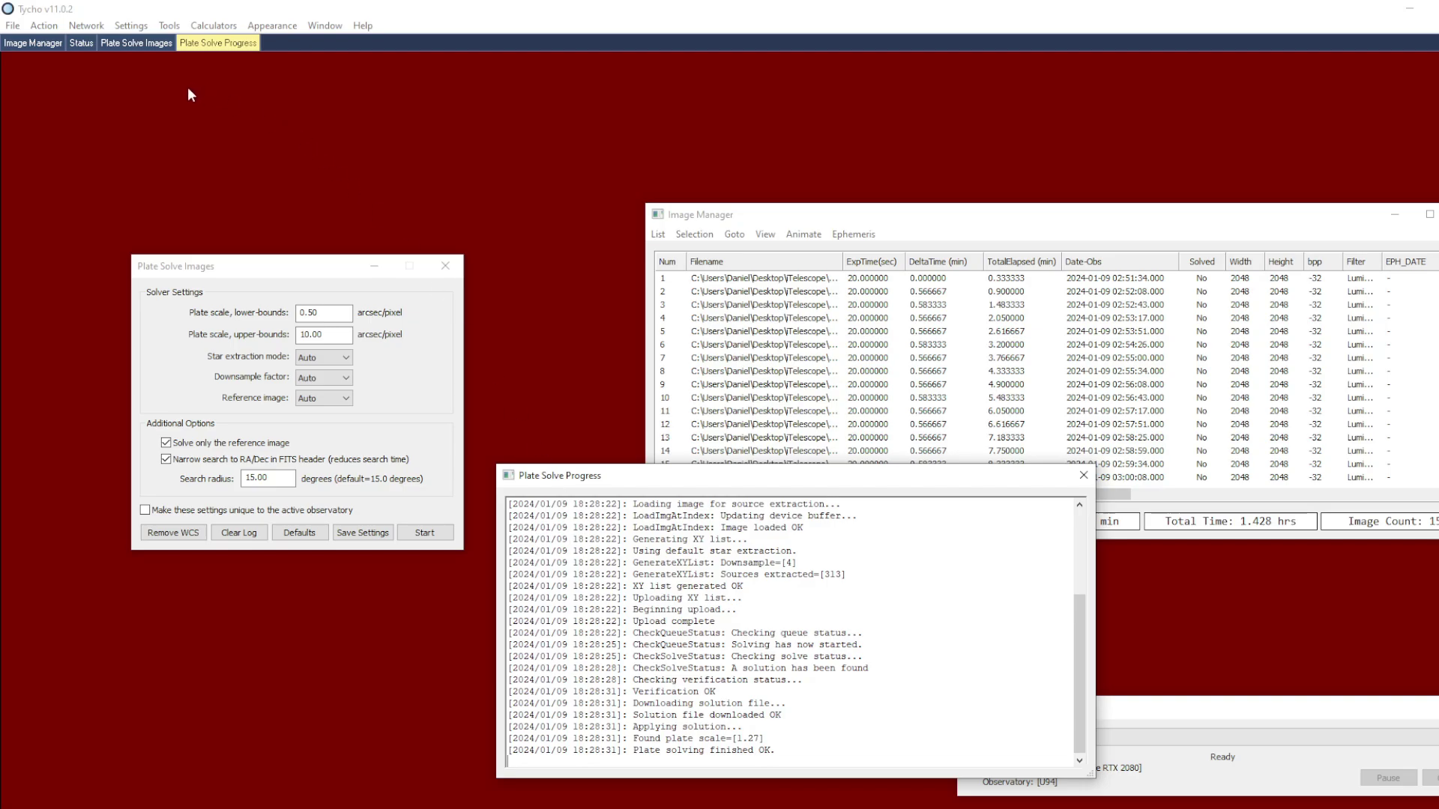
Align the loaded images using Lanczos-3 interpolation, Star match mode and automatic downsampling.
left_click(44, 25)
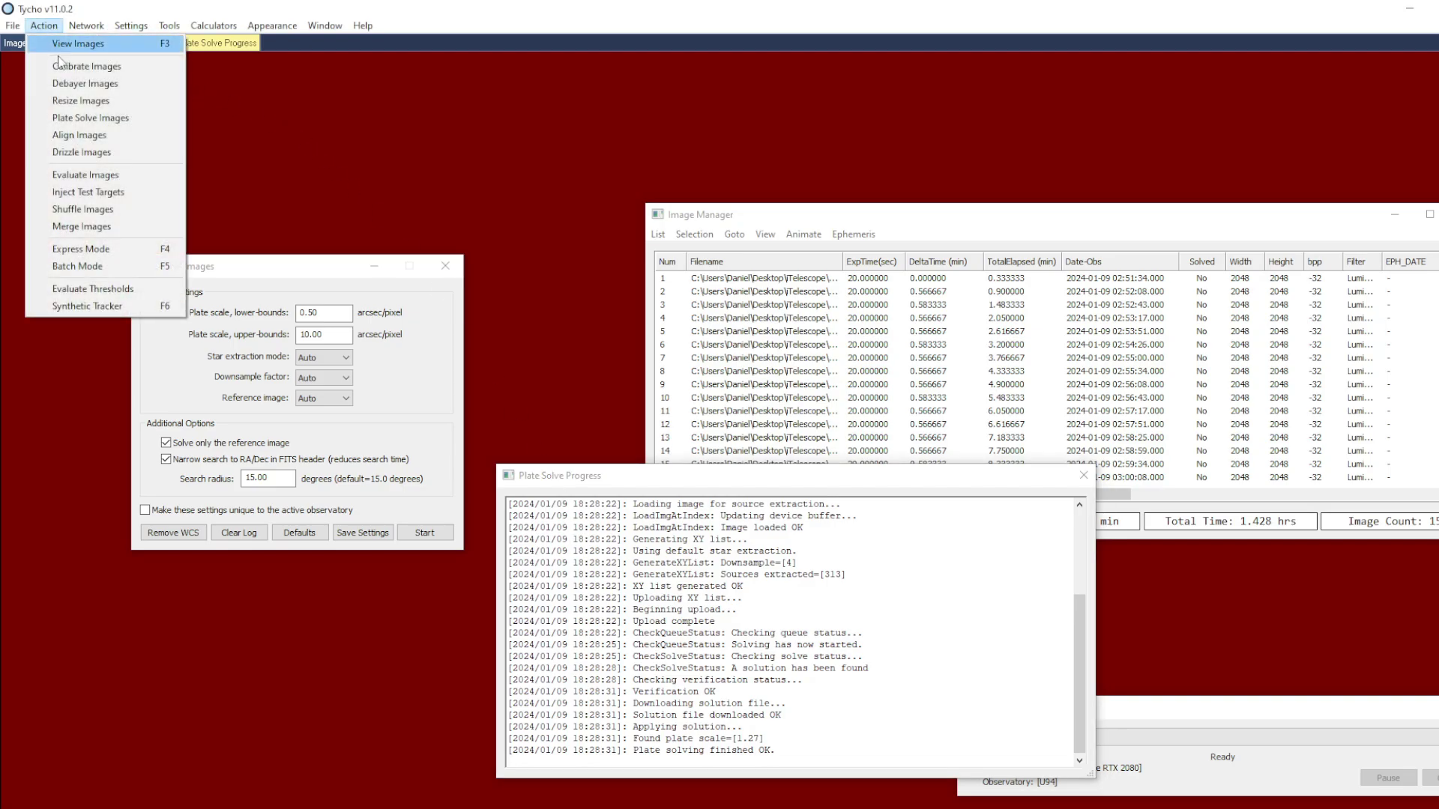
left_click(98, 141)
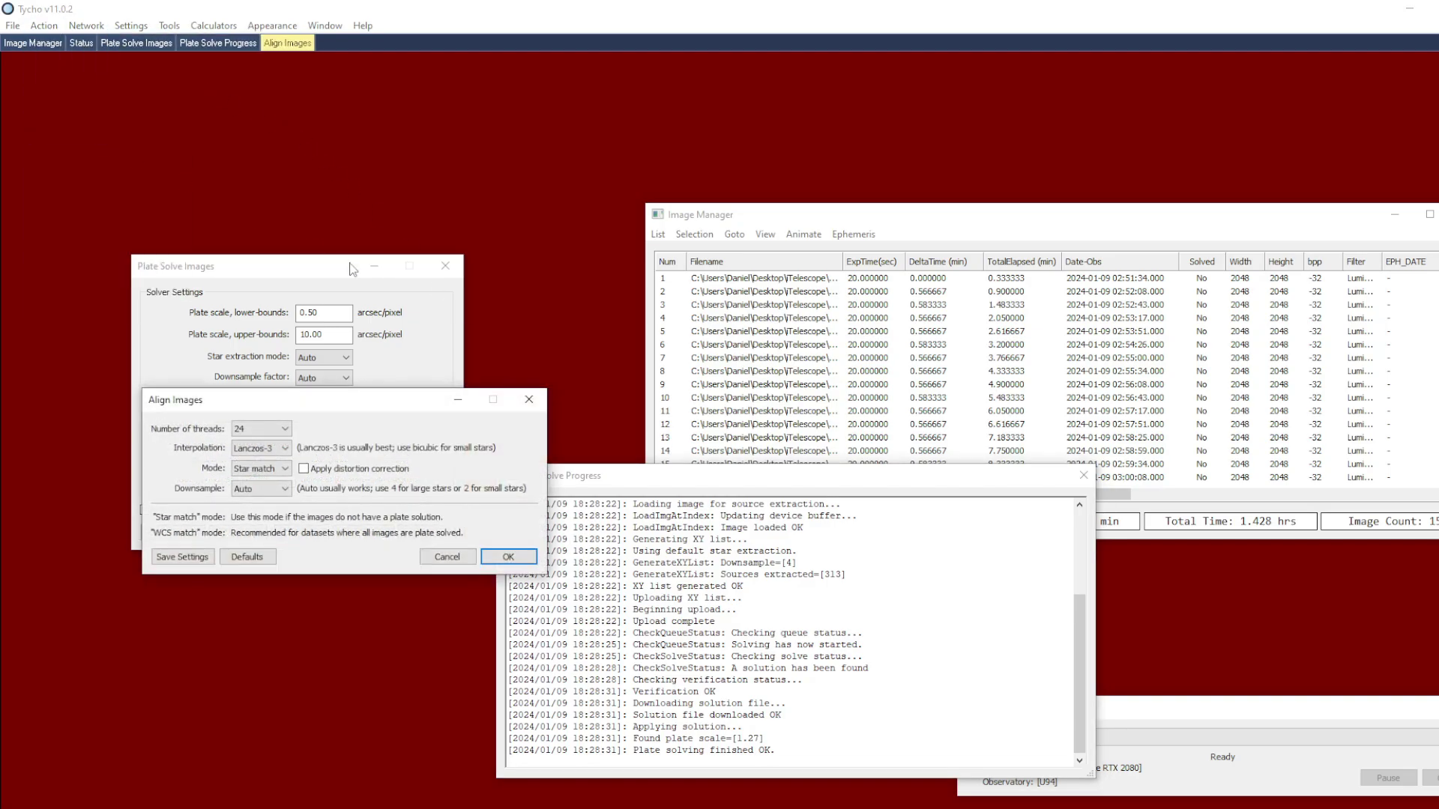
left_click(512, 553)
left_click(1041, 213)
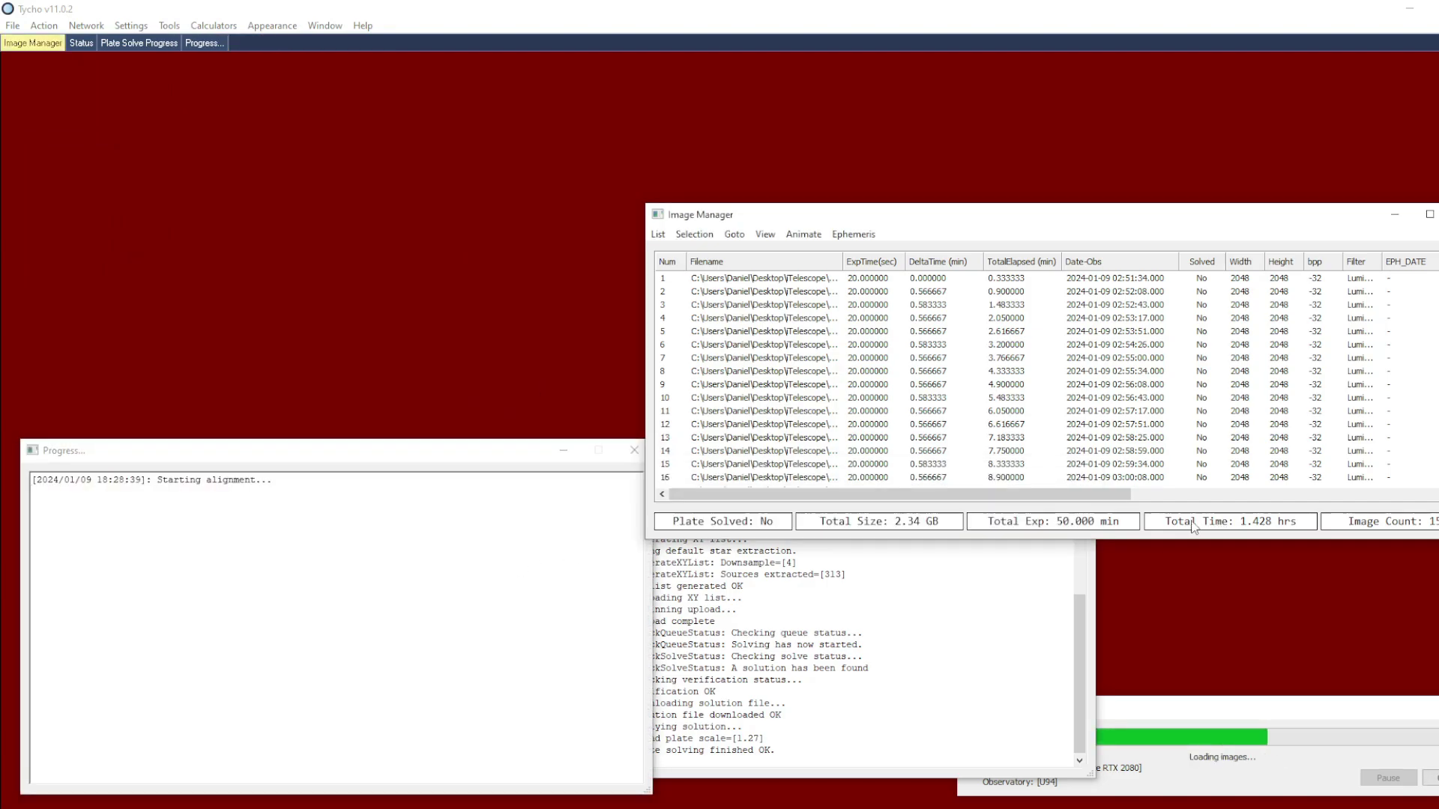
left_click_drag(1041, 213, 978, 208)
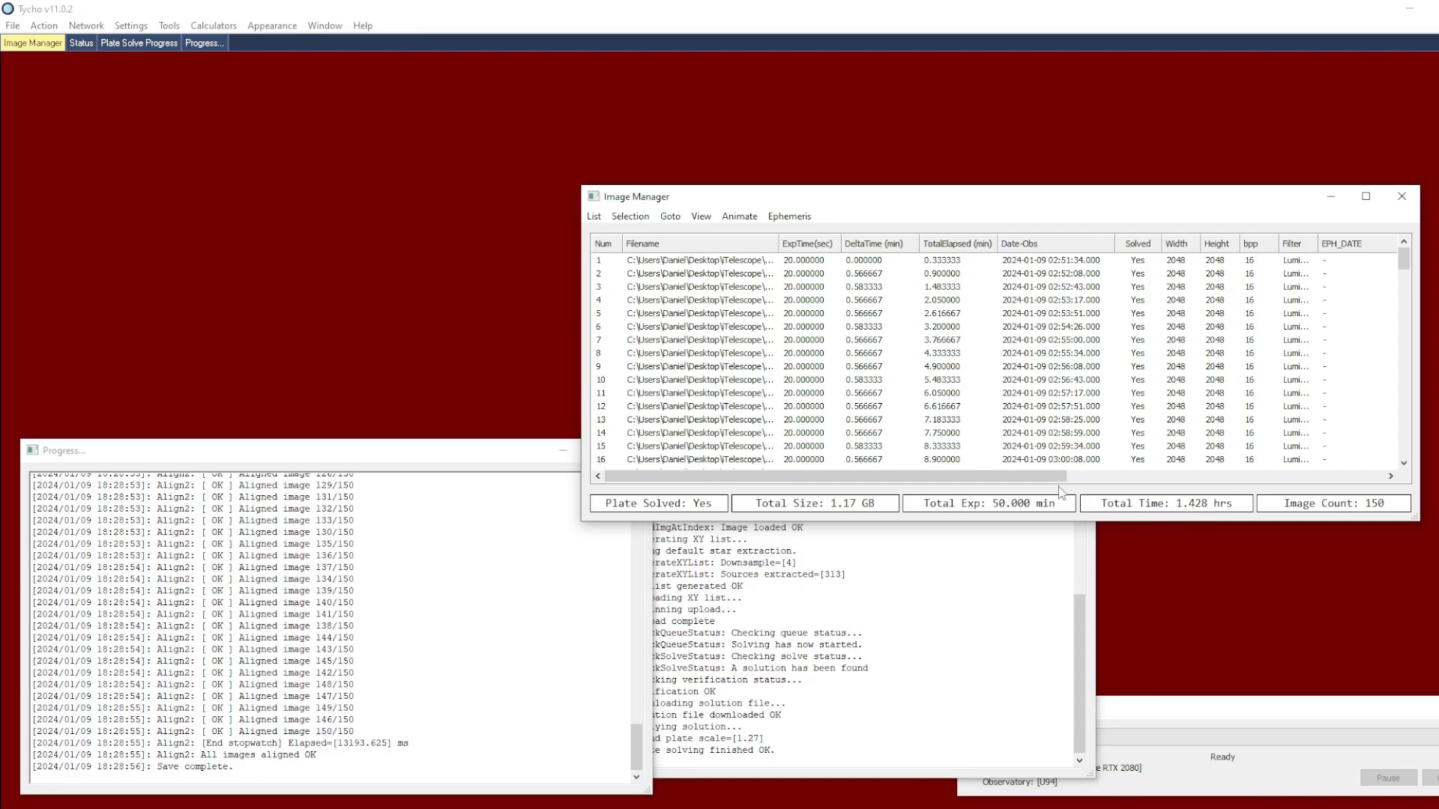
Open the aligned images in the Image Viewer at 0.25x zoom so the whole frame fits.
left_click(44, 25)
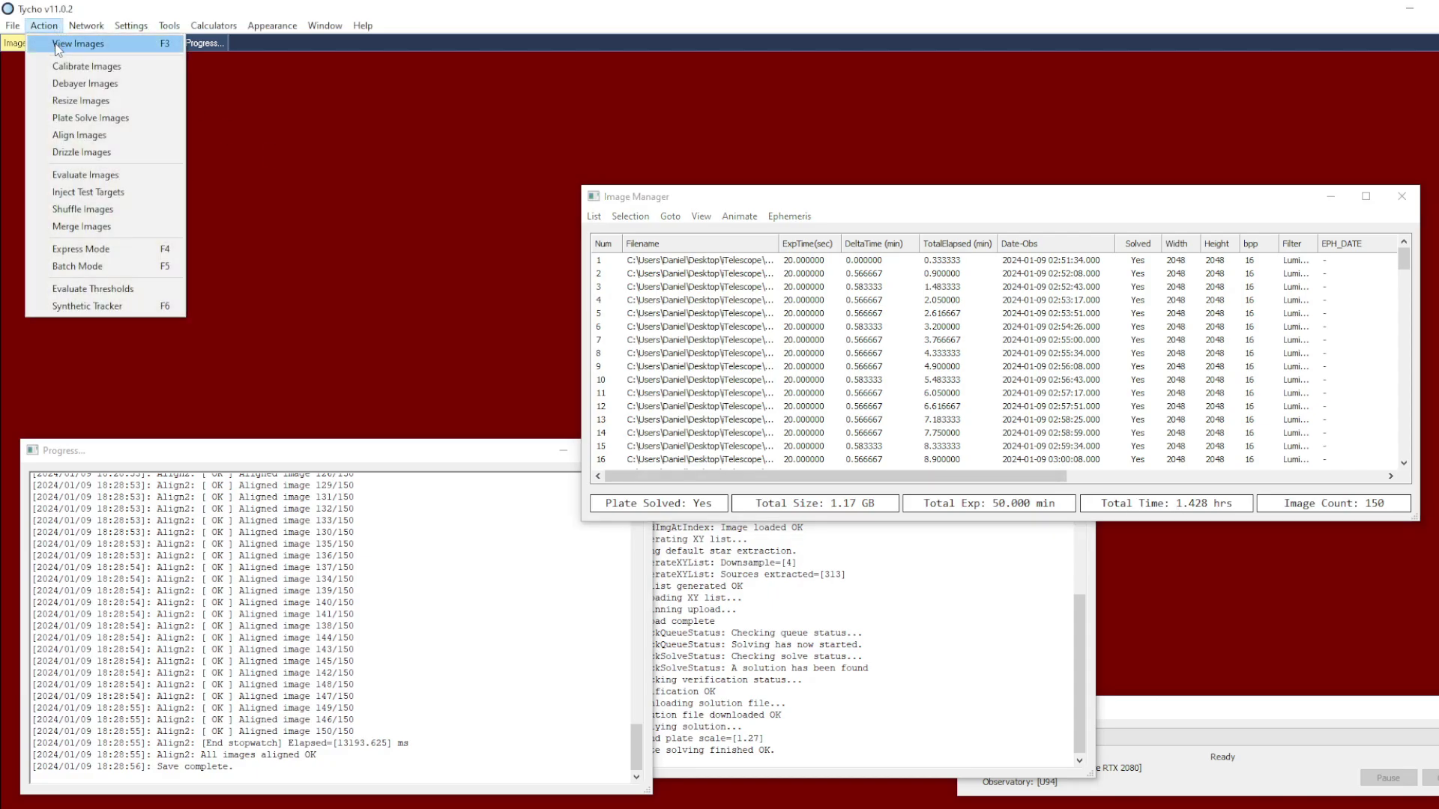
left_click(124, 46)
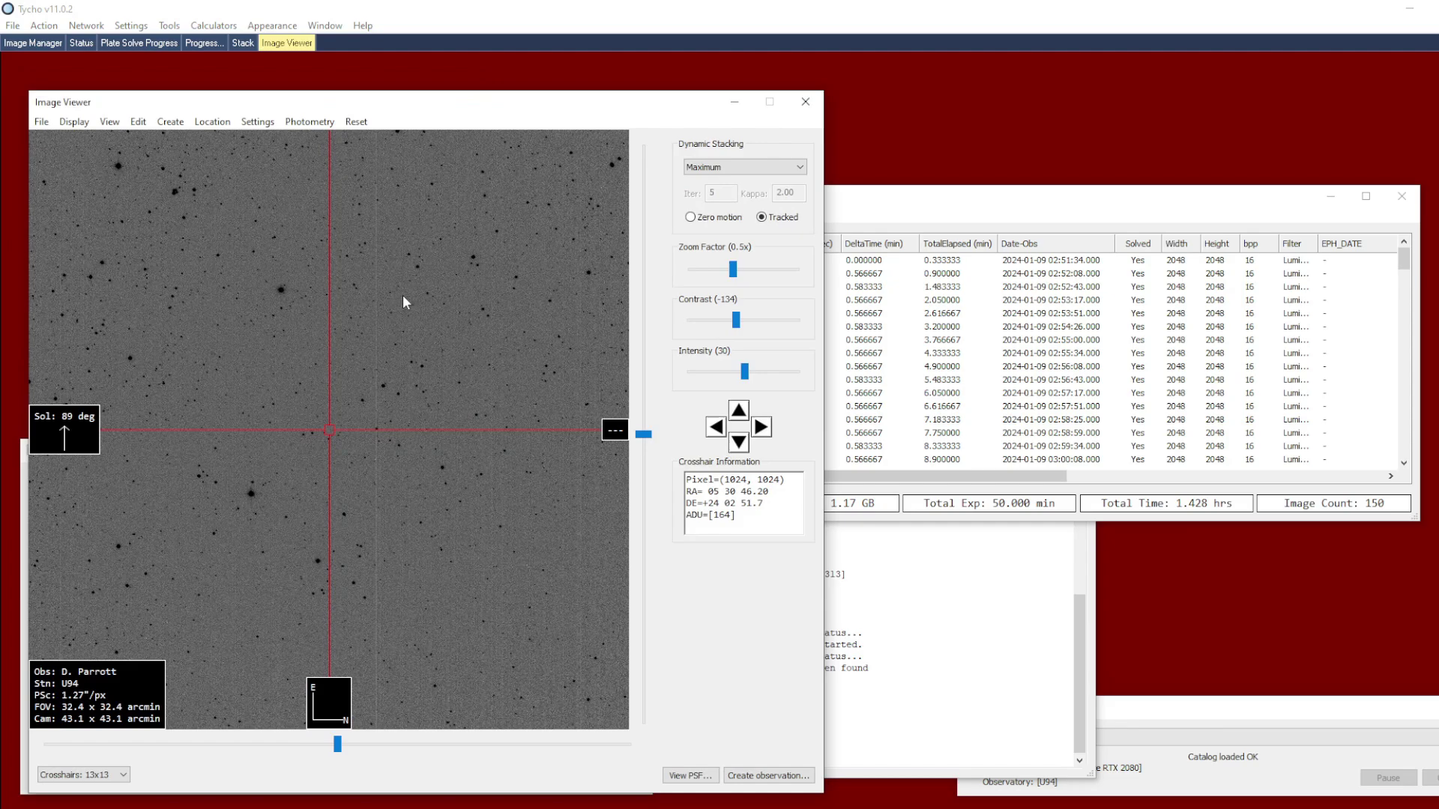
scroll(403, 371, "down", 1)
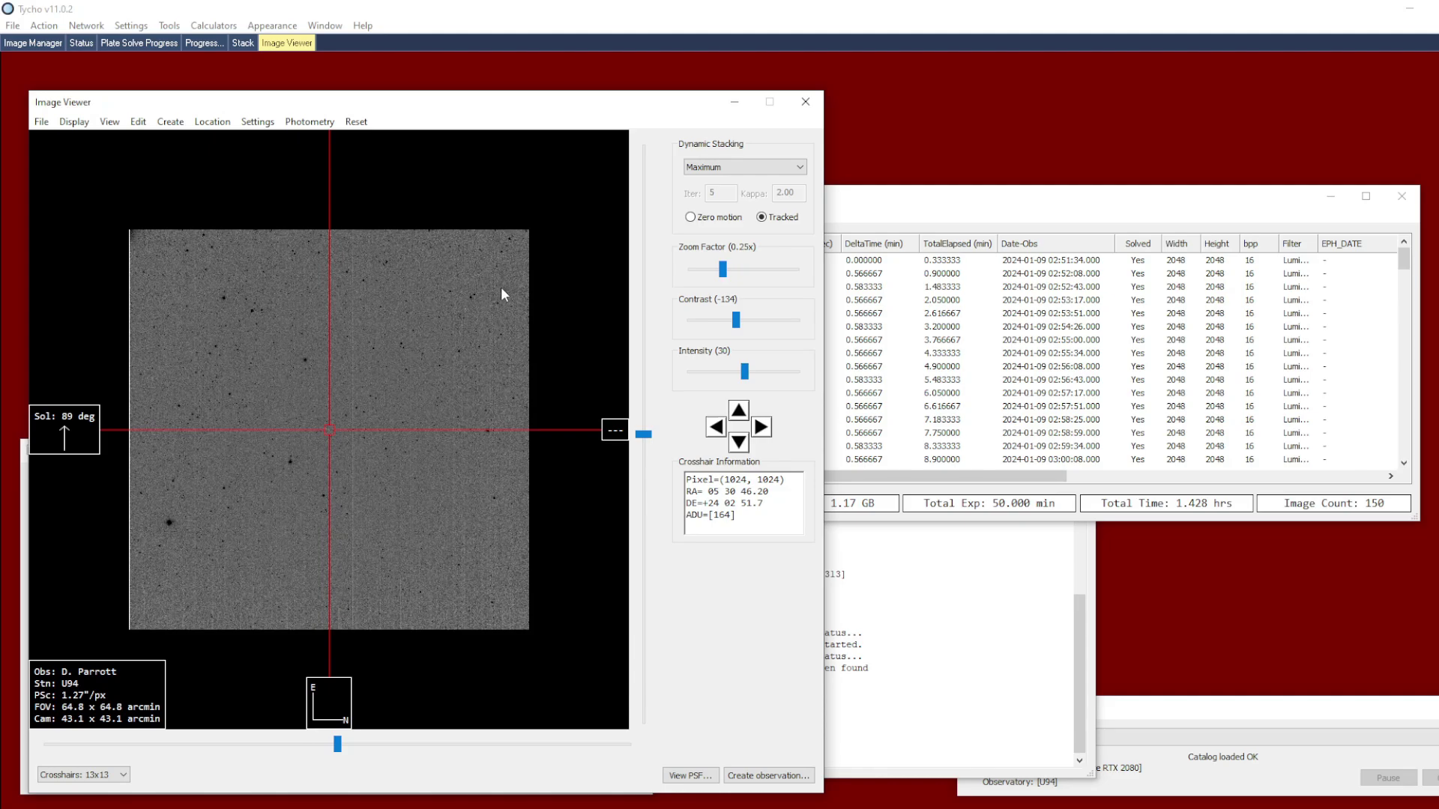
left_click_drag(846, 195, 973, 241)
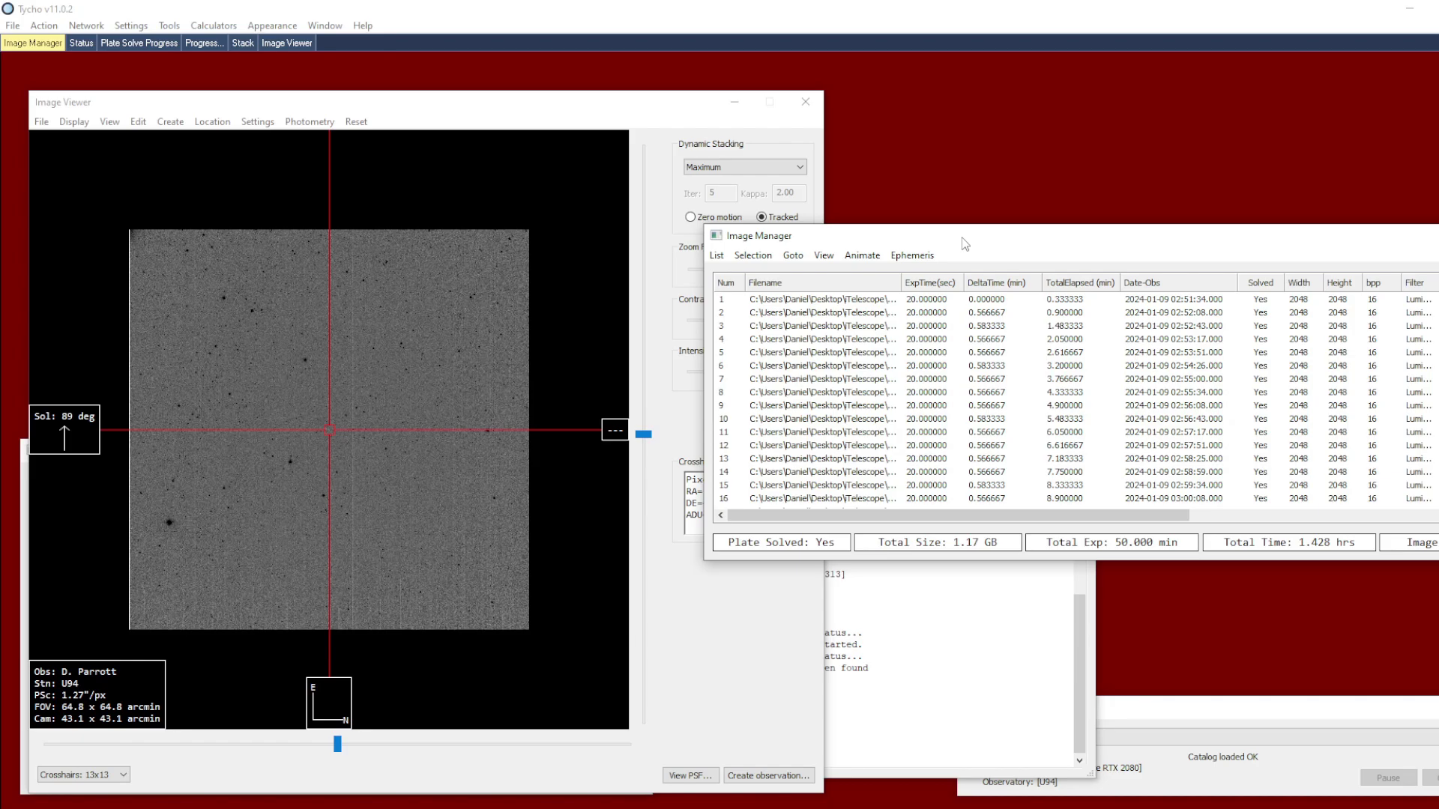
Select all images in the Image Manager to display their maximum stack in the viewer.
left_click(702, 135)
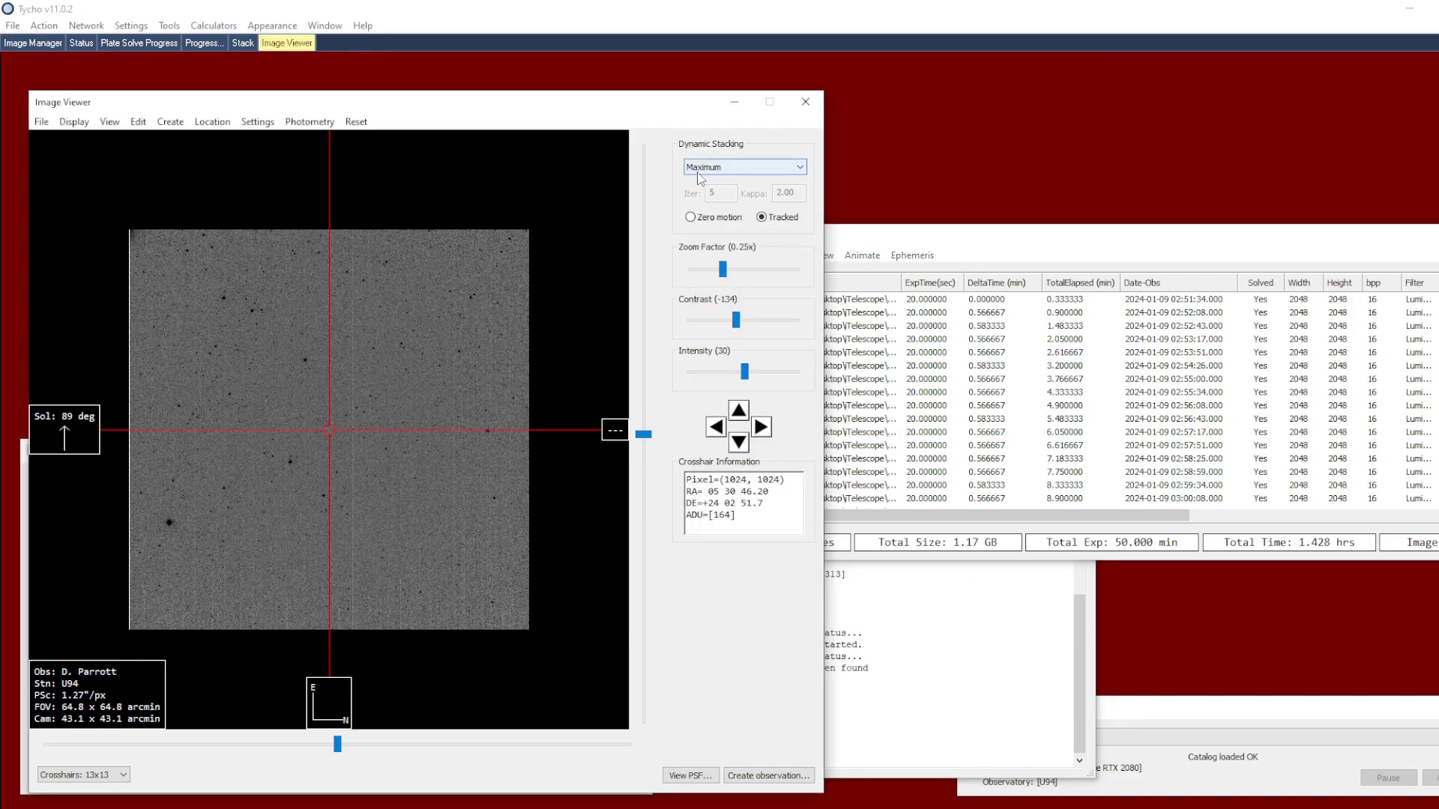
left_click(849, 247)
left_click(752, 256)
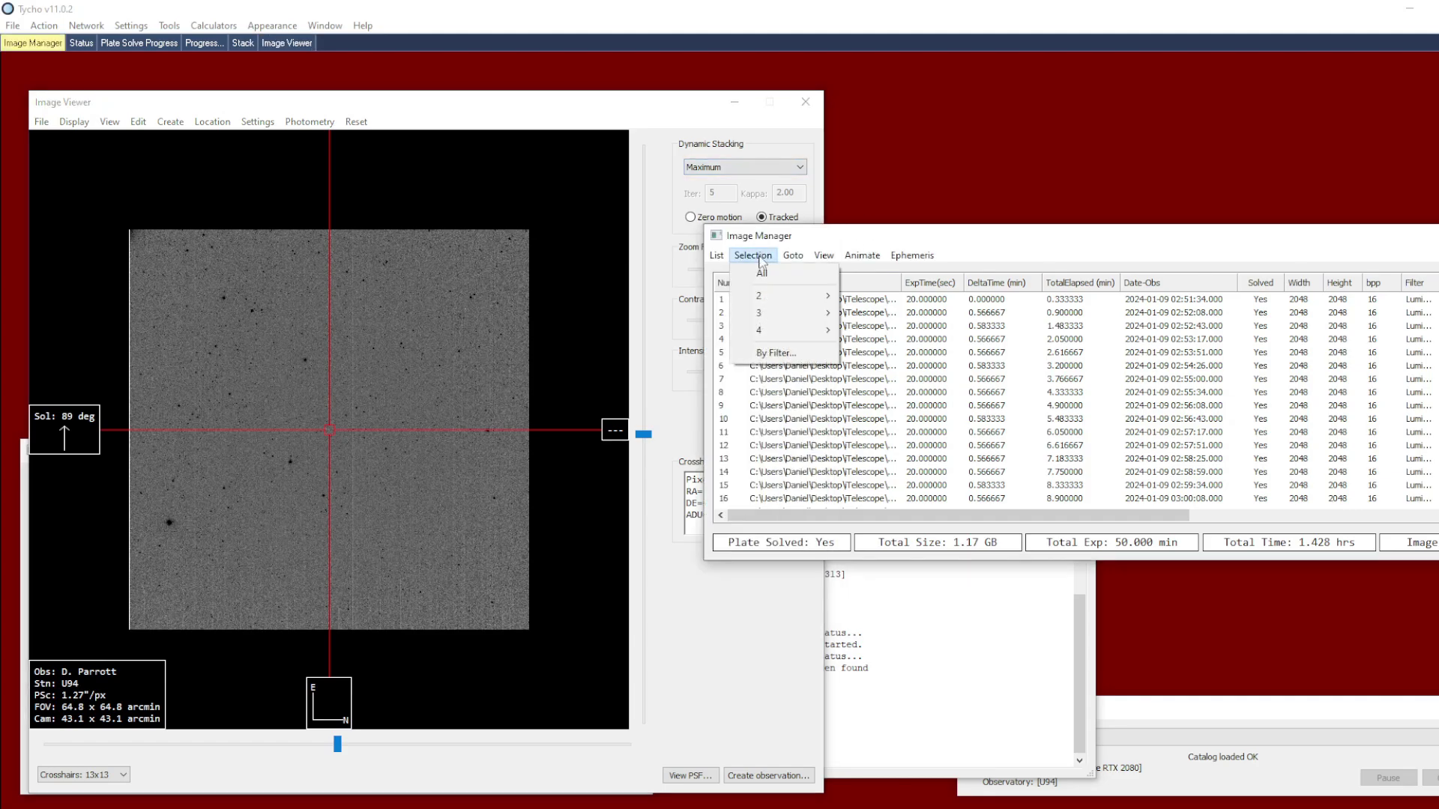
left_click(793, 277)
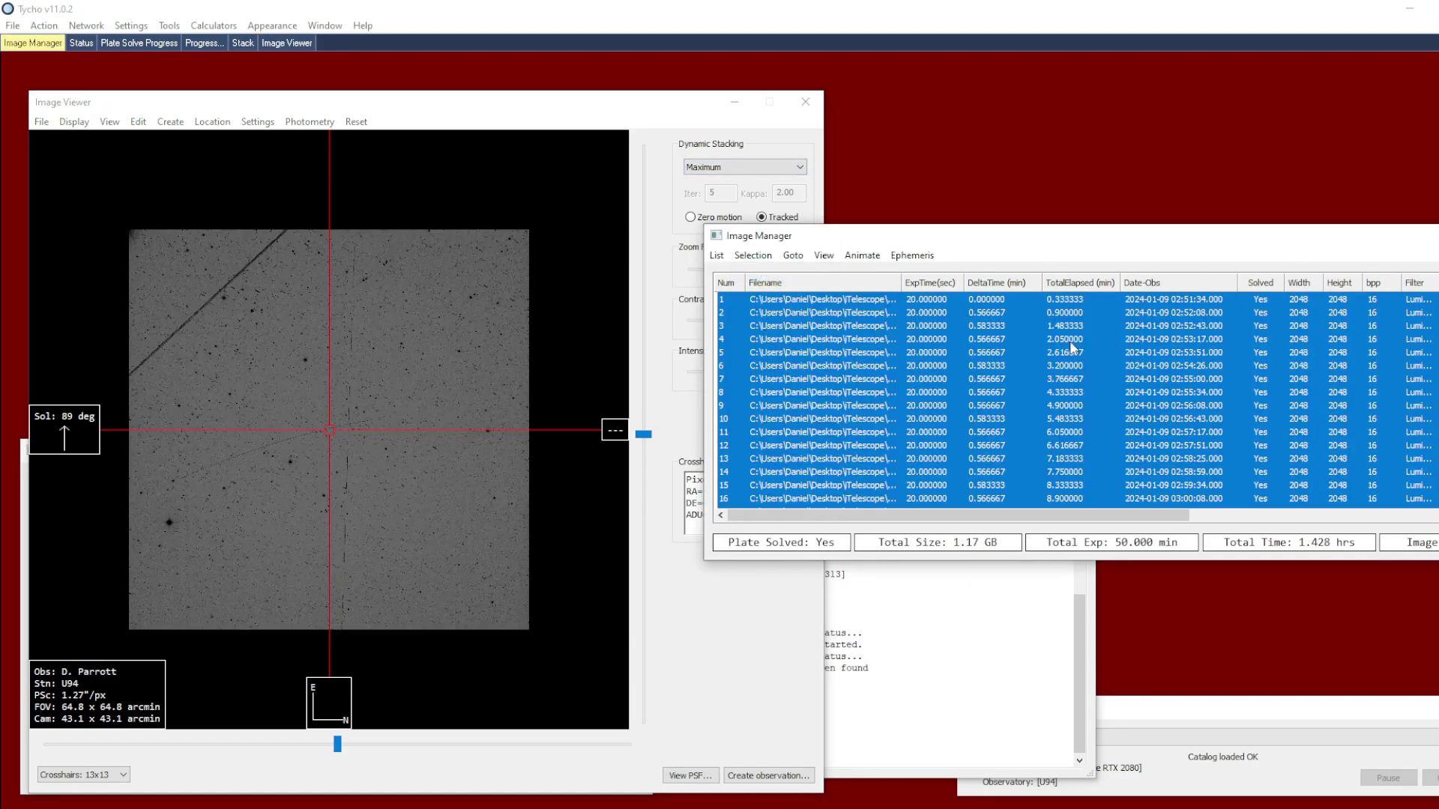
Examine the moving-object trails in the stacked image at 1x zoom, following the long dashed trail.
left_click(395, 390)
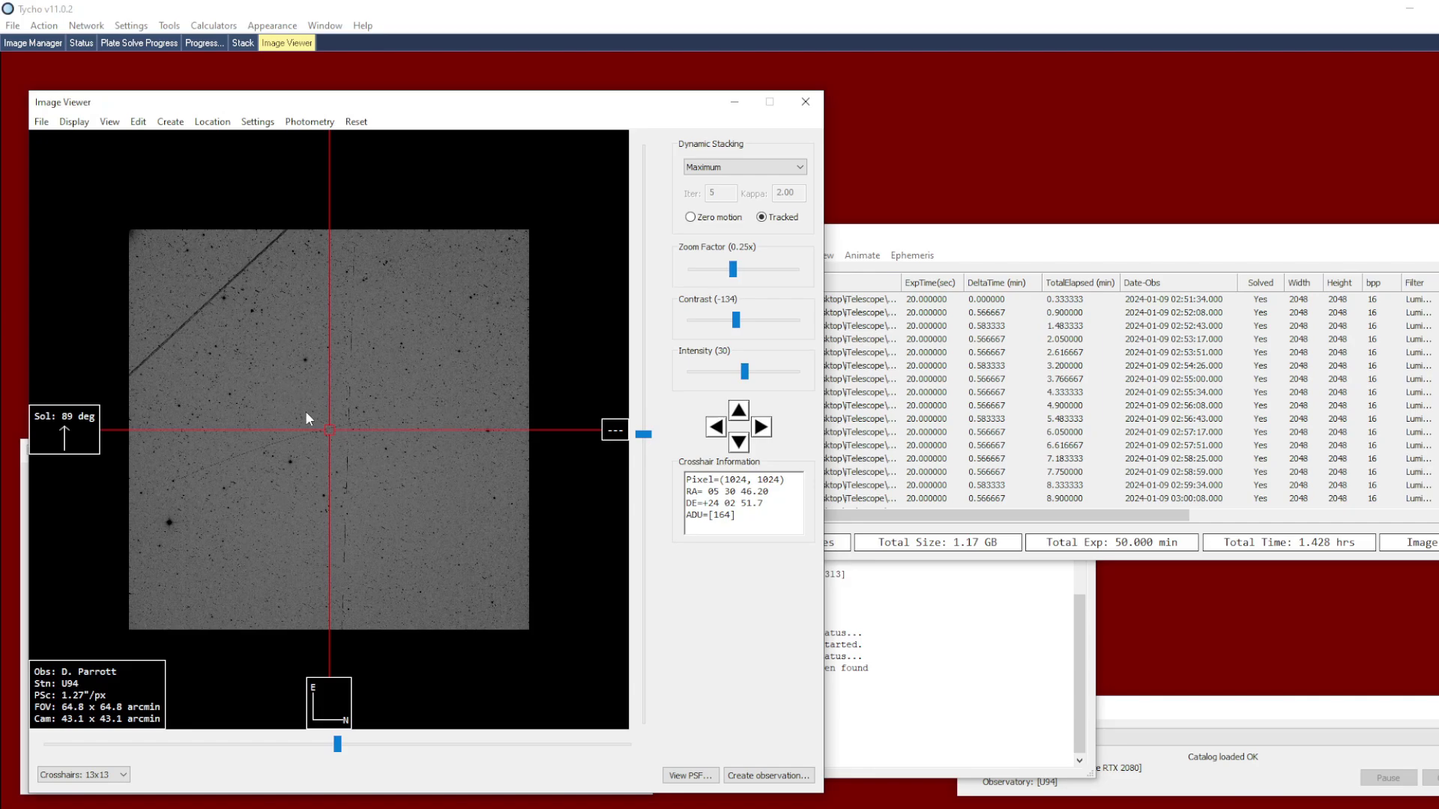
scroll(304, 411, "up", 2)
left_click_drag(267, 378, 283, 344)
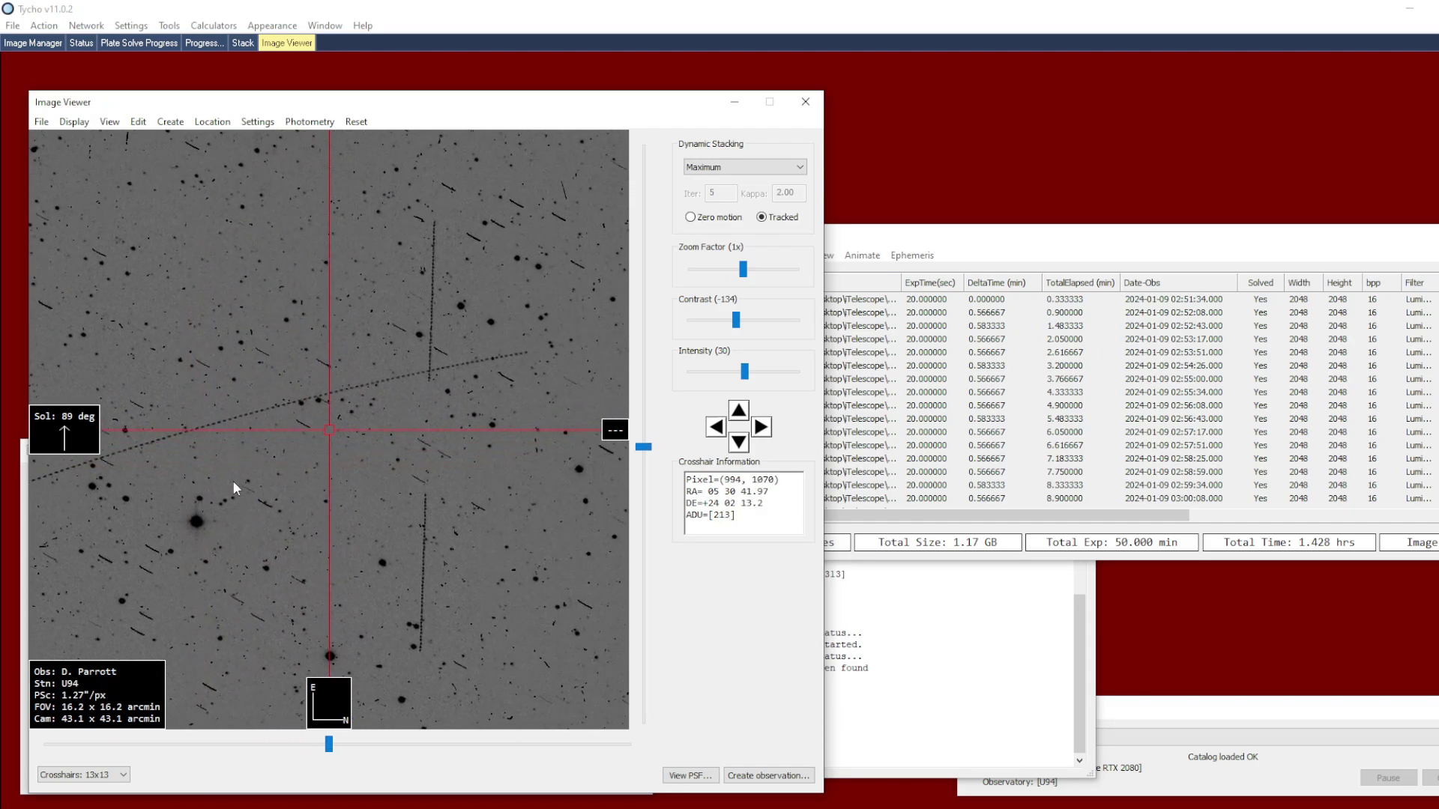
left_click_drag(234, 488, 334, 400)
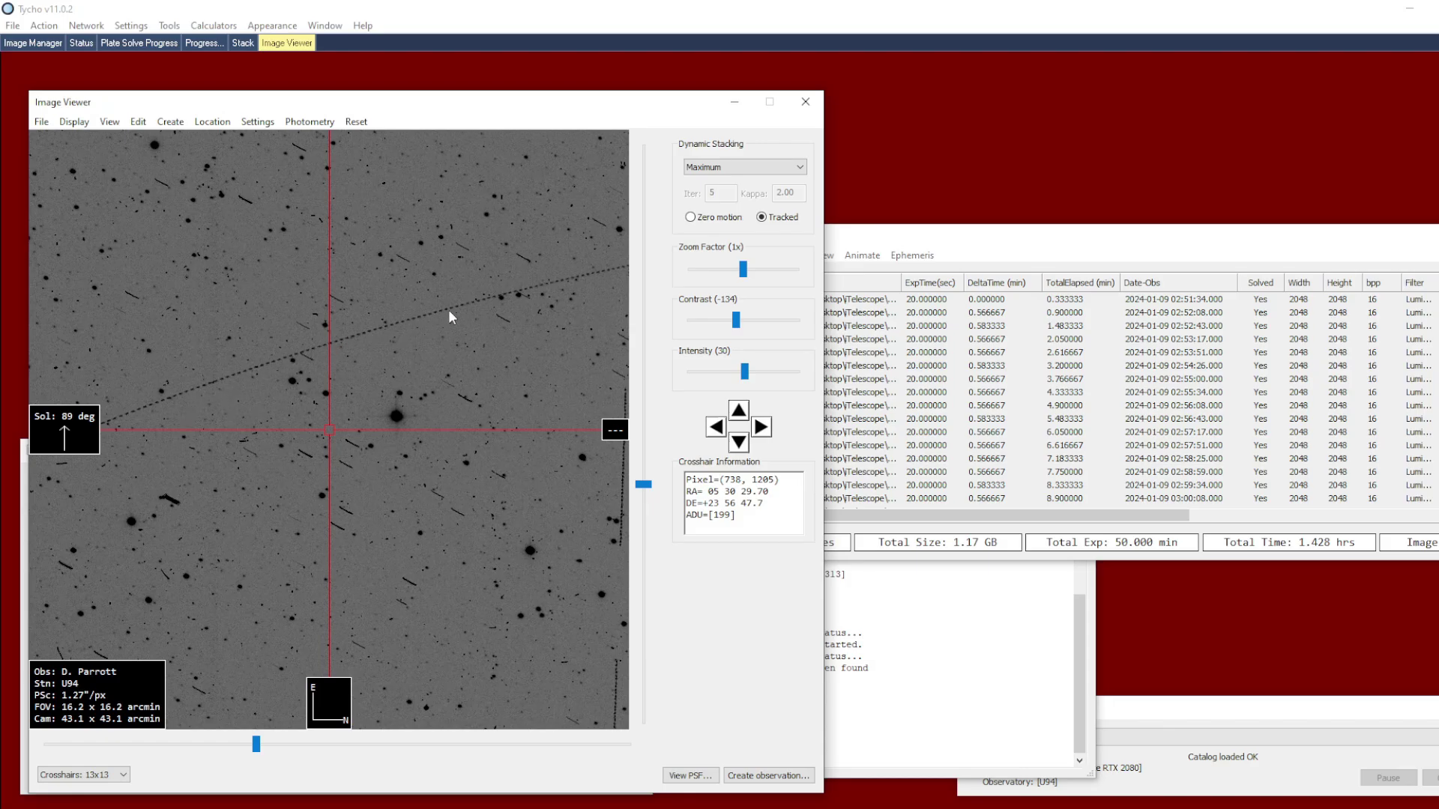
left_click_drag(206, 418, 412, 351)
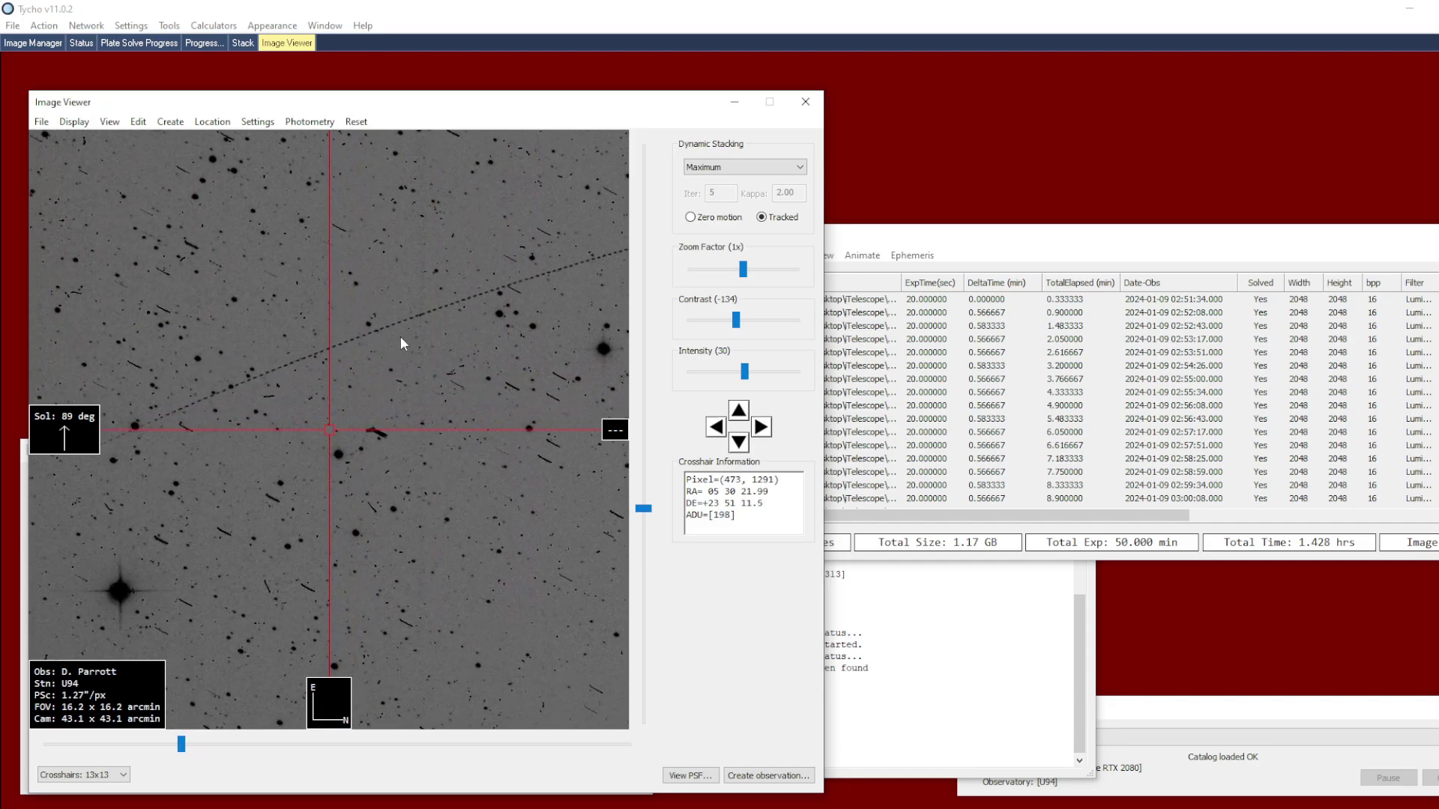
left_click_drag(437, 327, 281, 429)
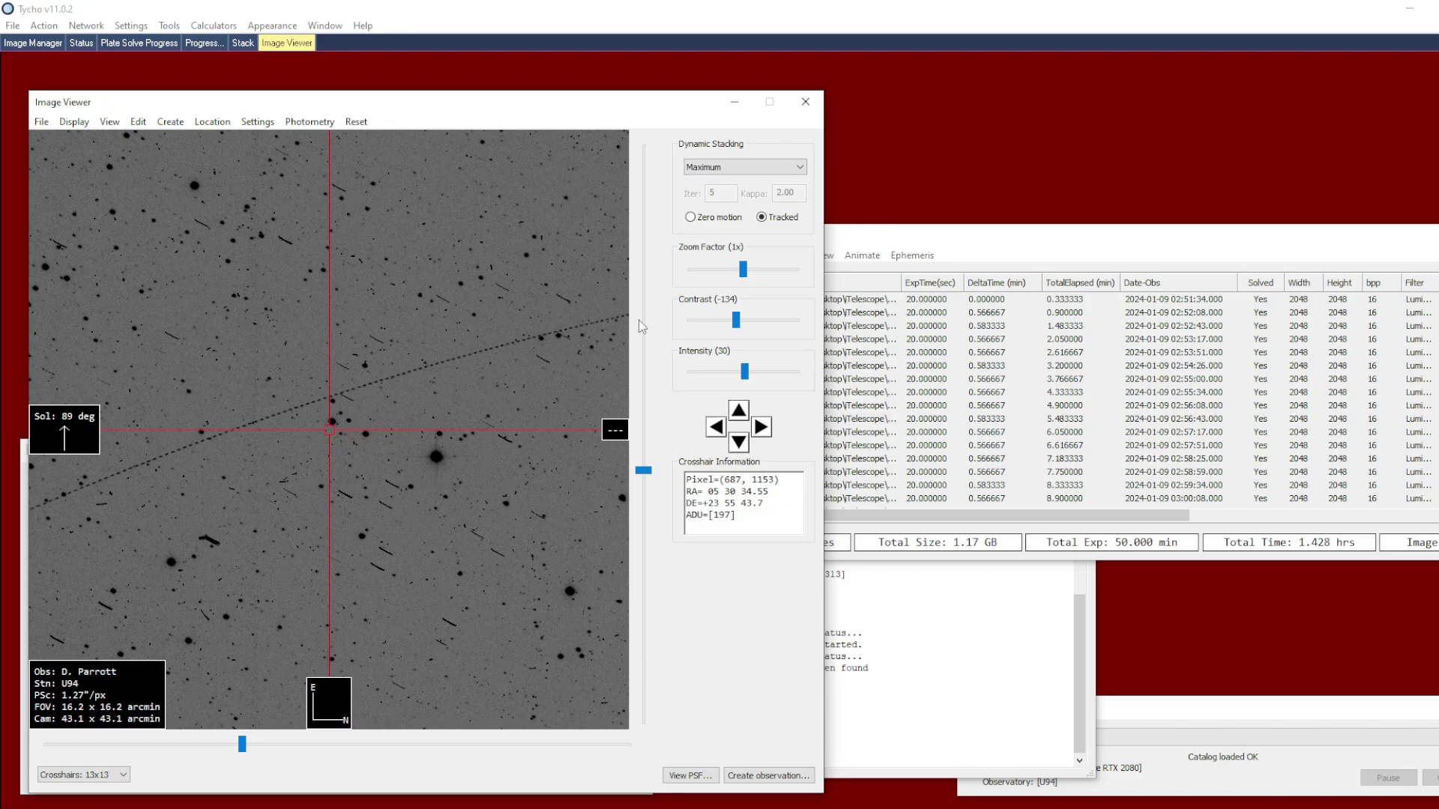
Open the JPL Horizons interface for attaching an ephemeris to the image dataset.
left_click(905, 239)
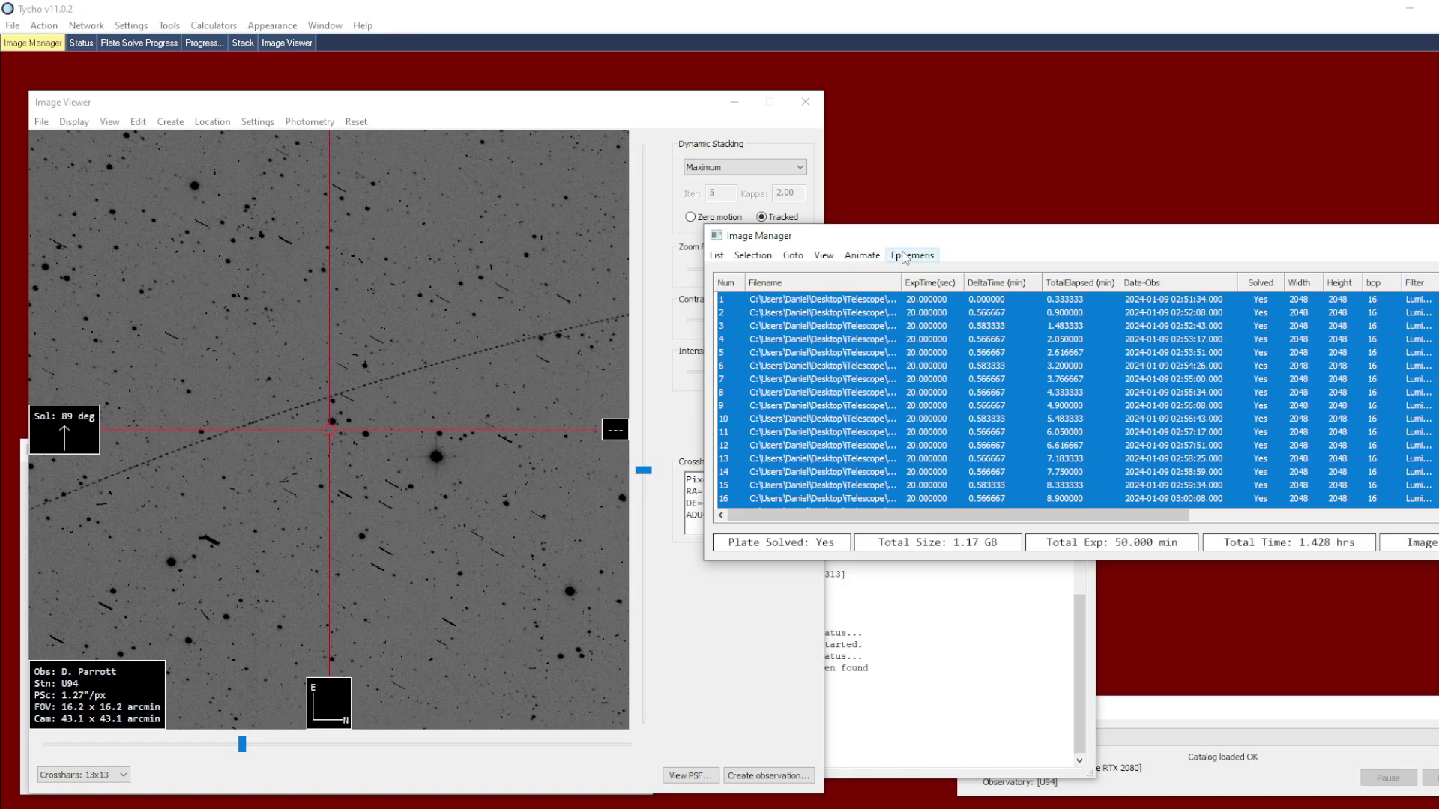
left_click(905, 258)
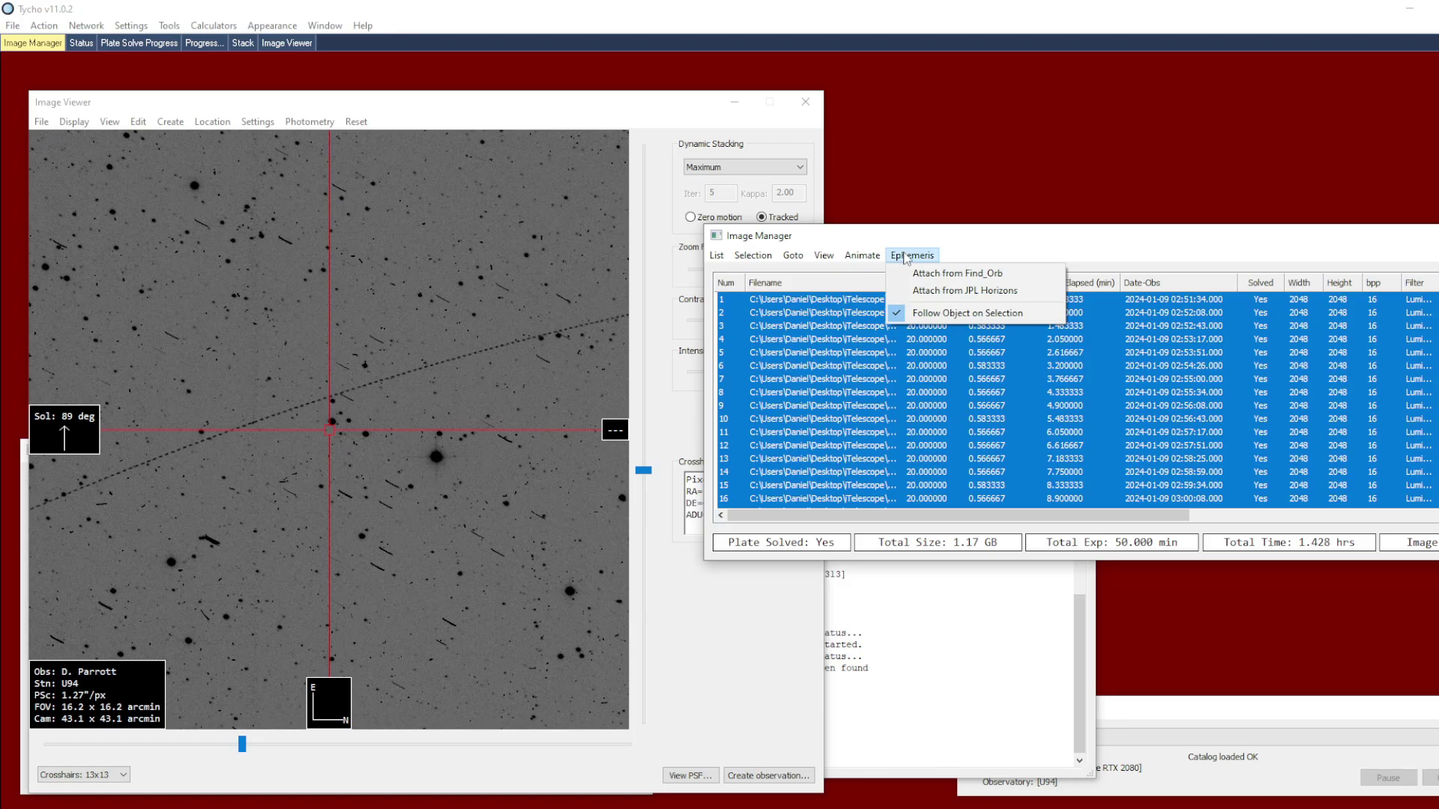
left_click(934, 292)
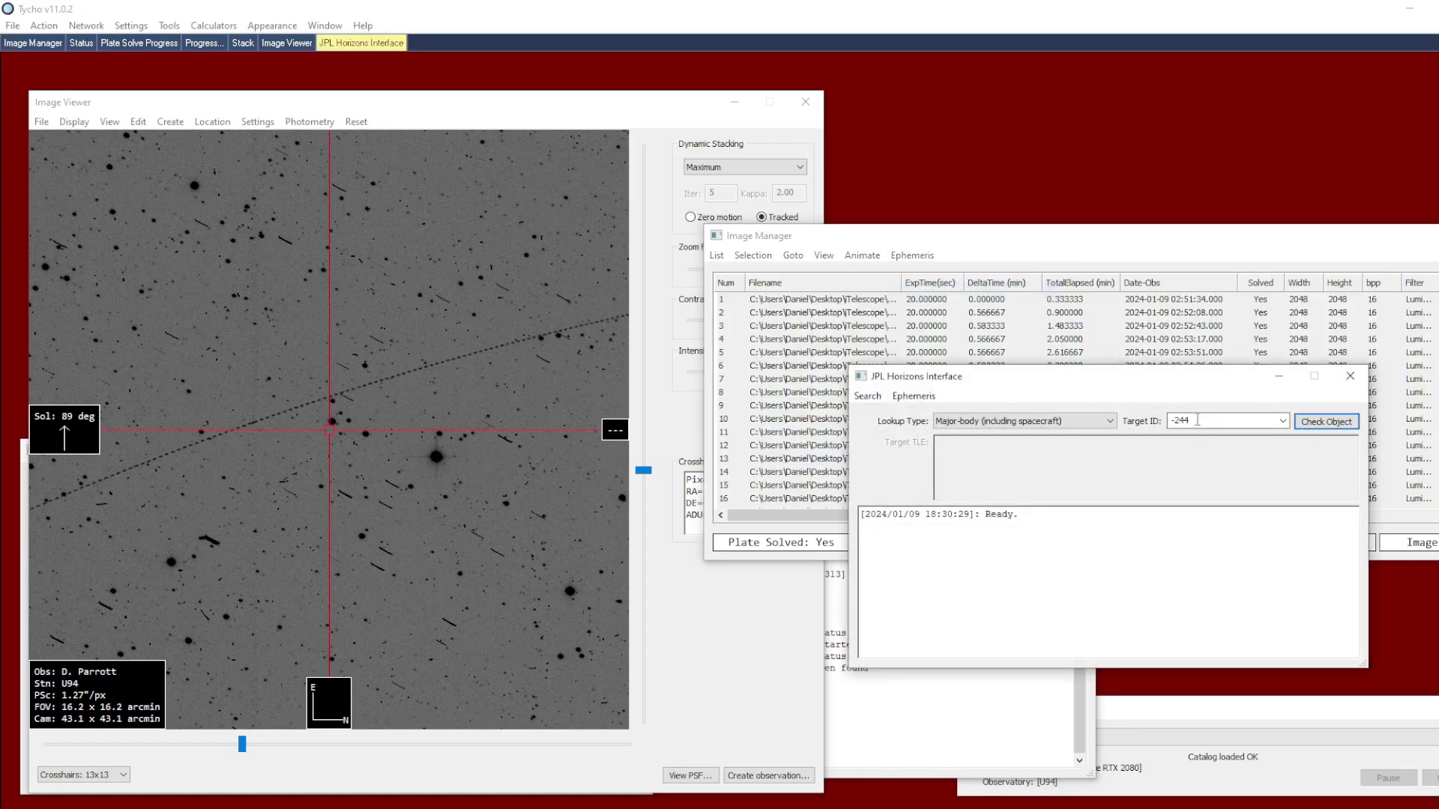
Look up major bodies with names containing "pere" and apply Peregrine (spacecraft) as the target ID.
left_click(867, 396)
left_click(943, 414)
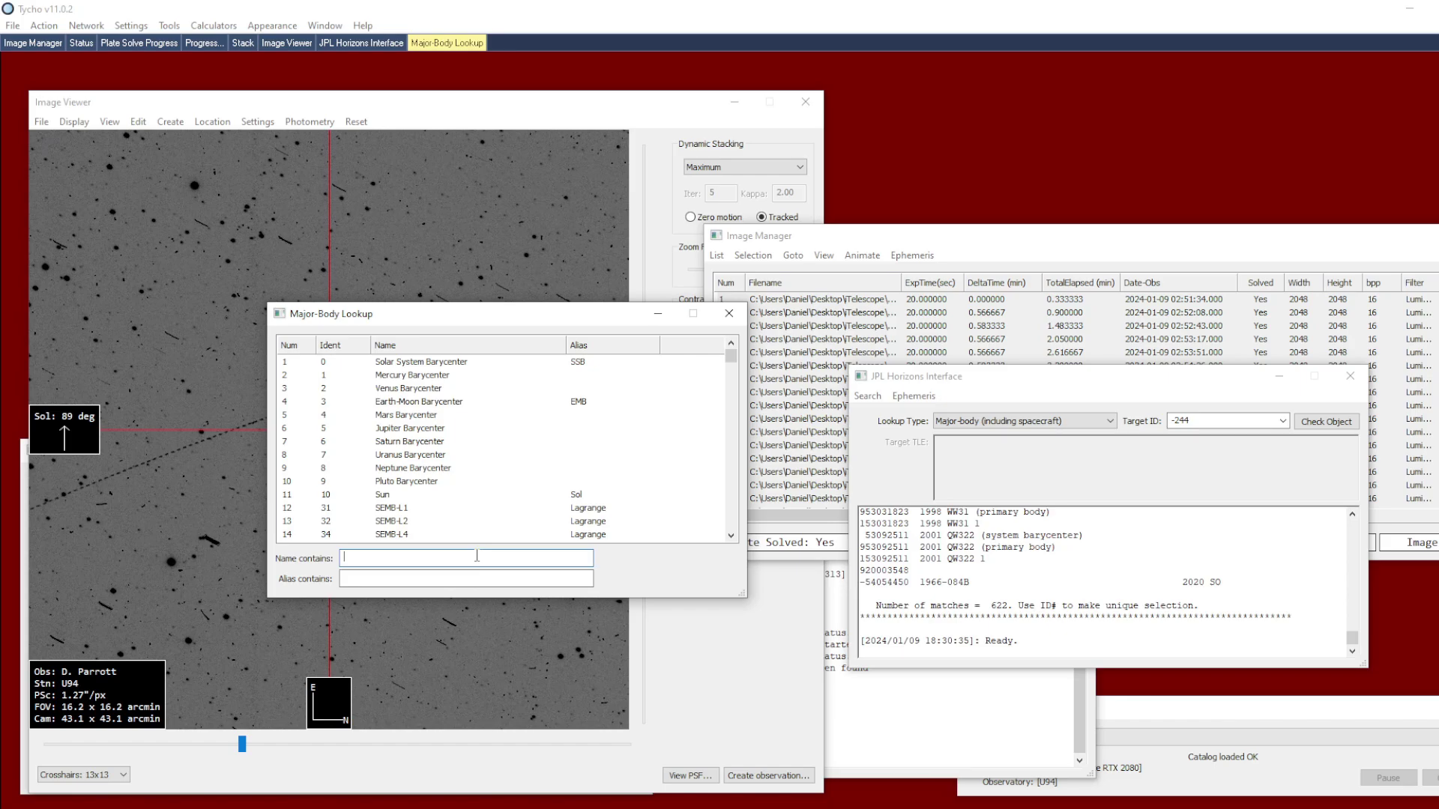
type("pere")
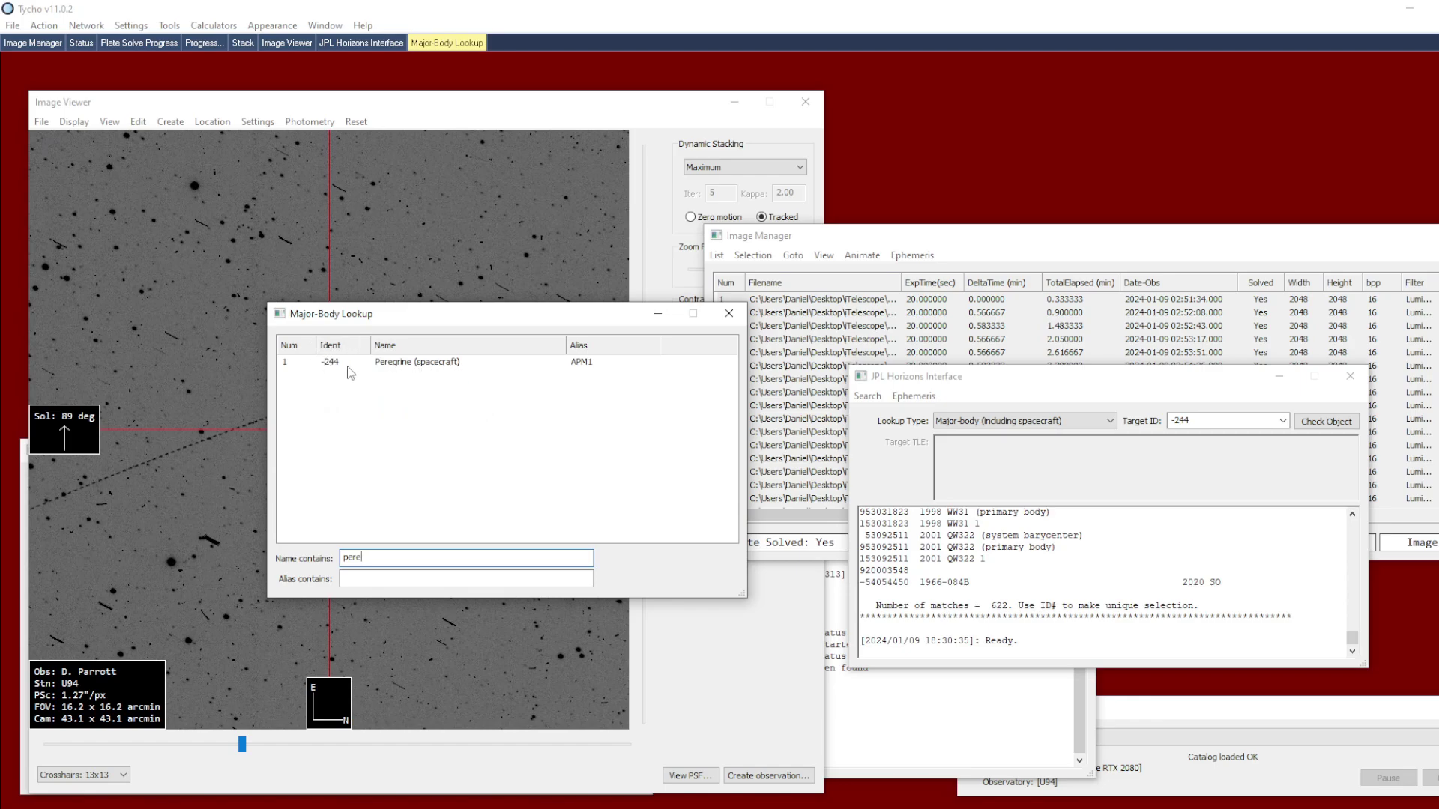
right_click(478, 363)
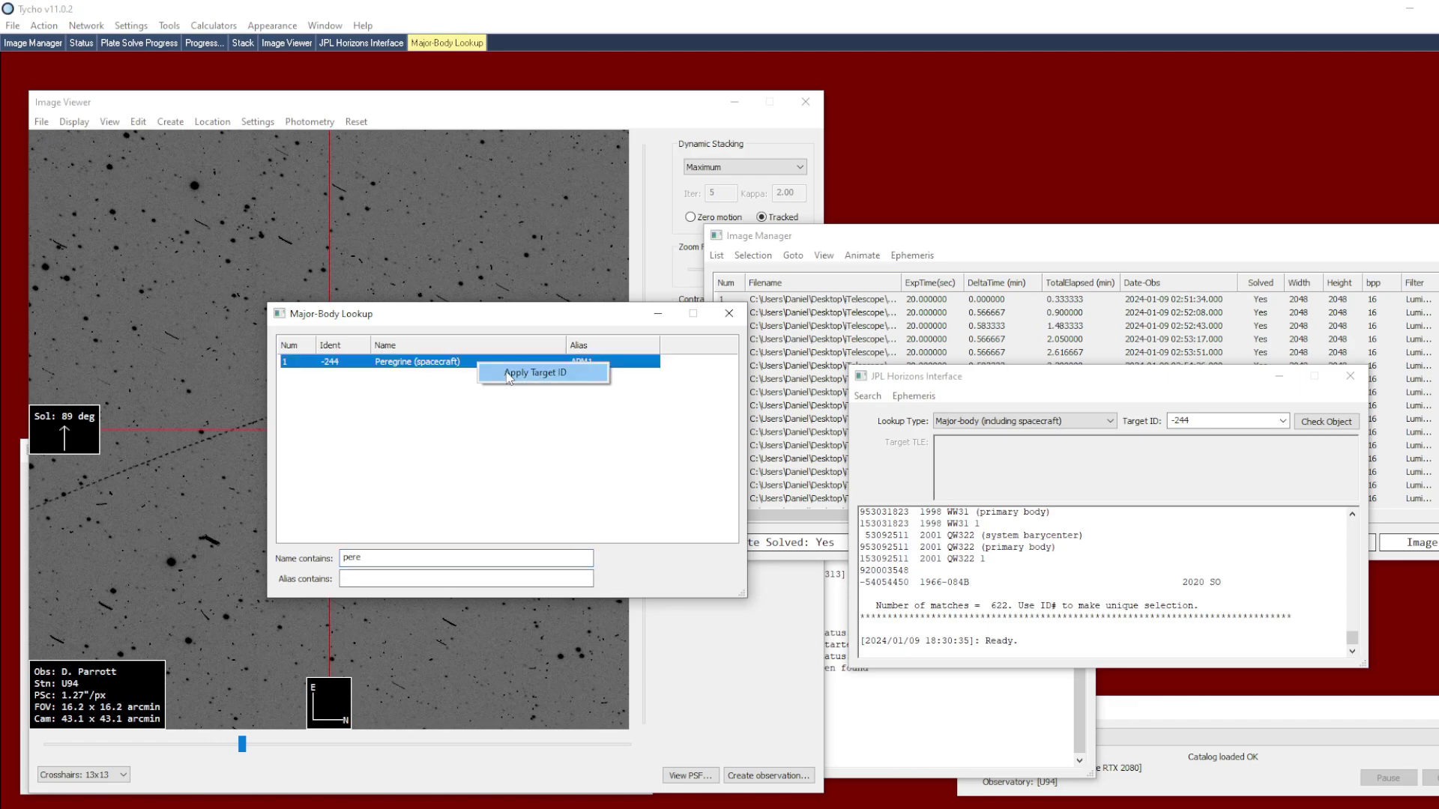
left_click(551, 377)
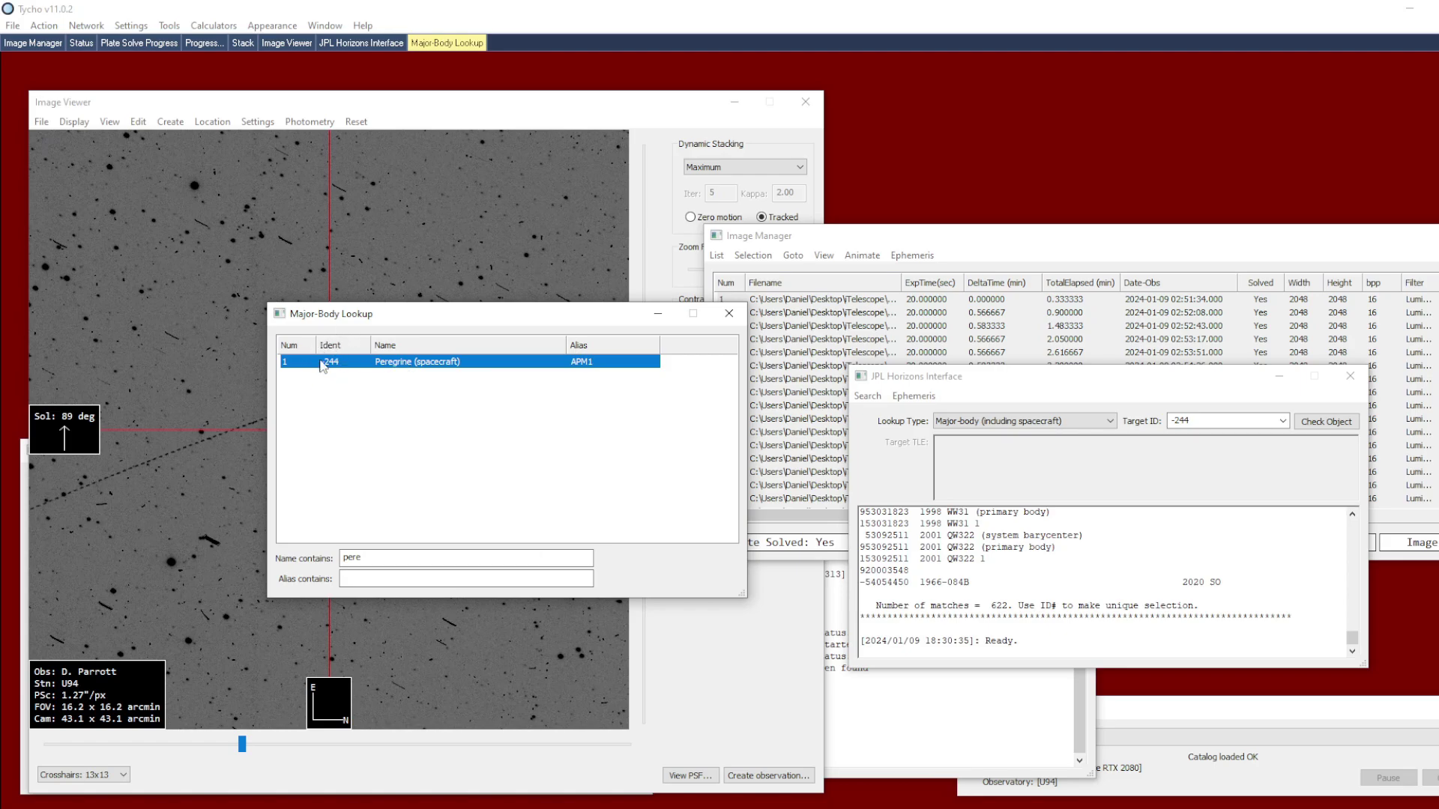
Attach the JPL Horizons ephemeris for target ID -244 to the dataset.
left_click(1184, 397)
left_click_drag(1211, 420, 1154, 420)
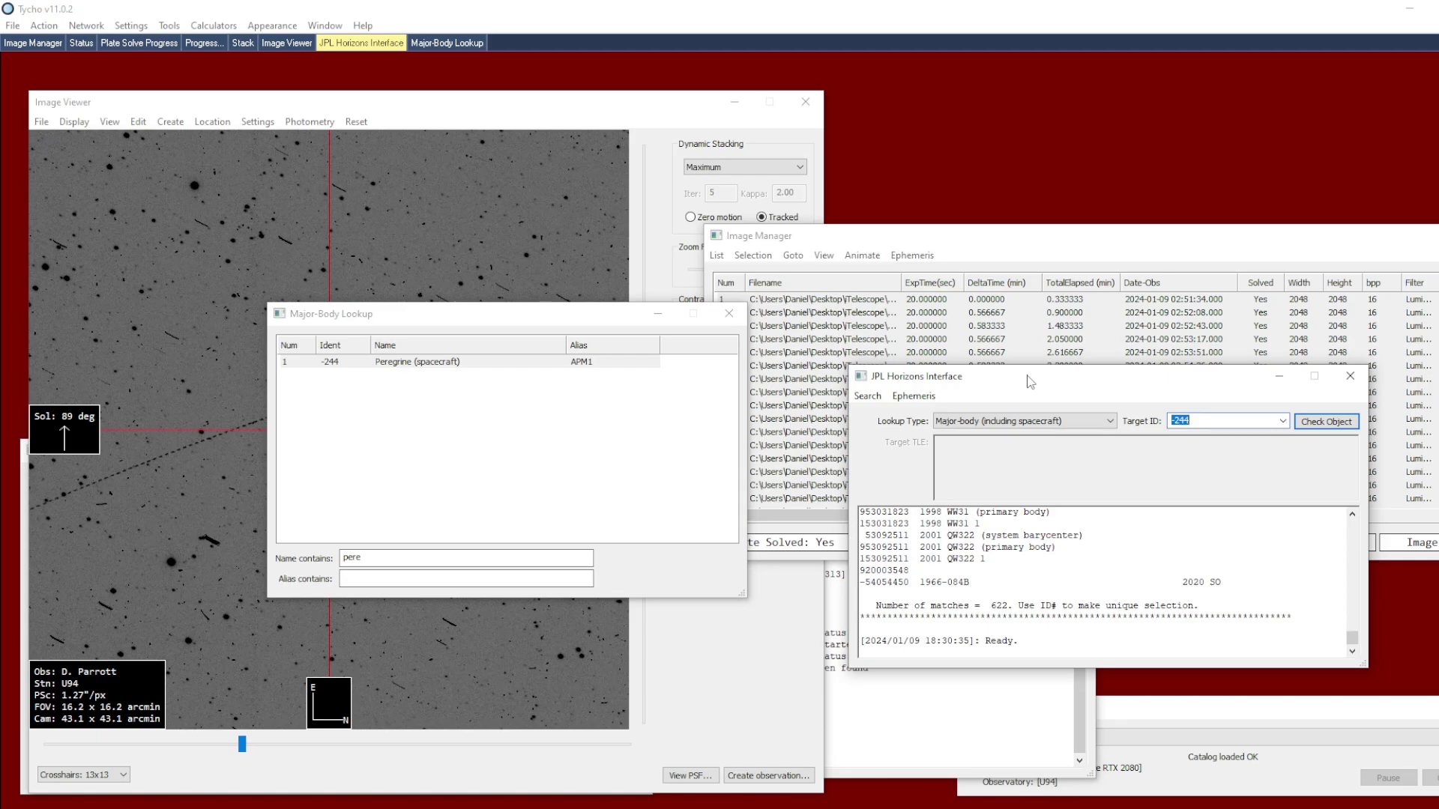
left_click(914, 396)
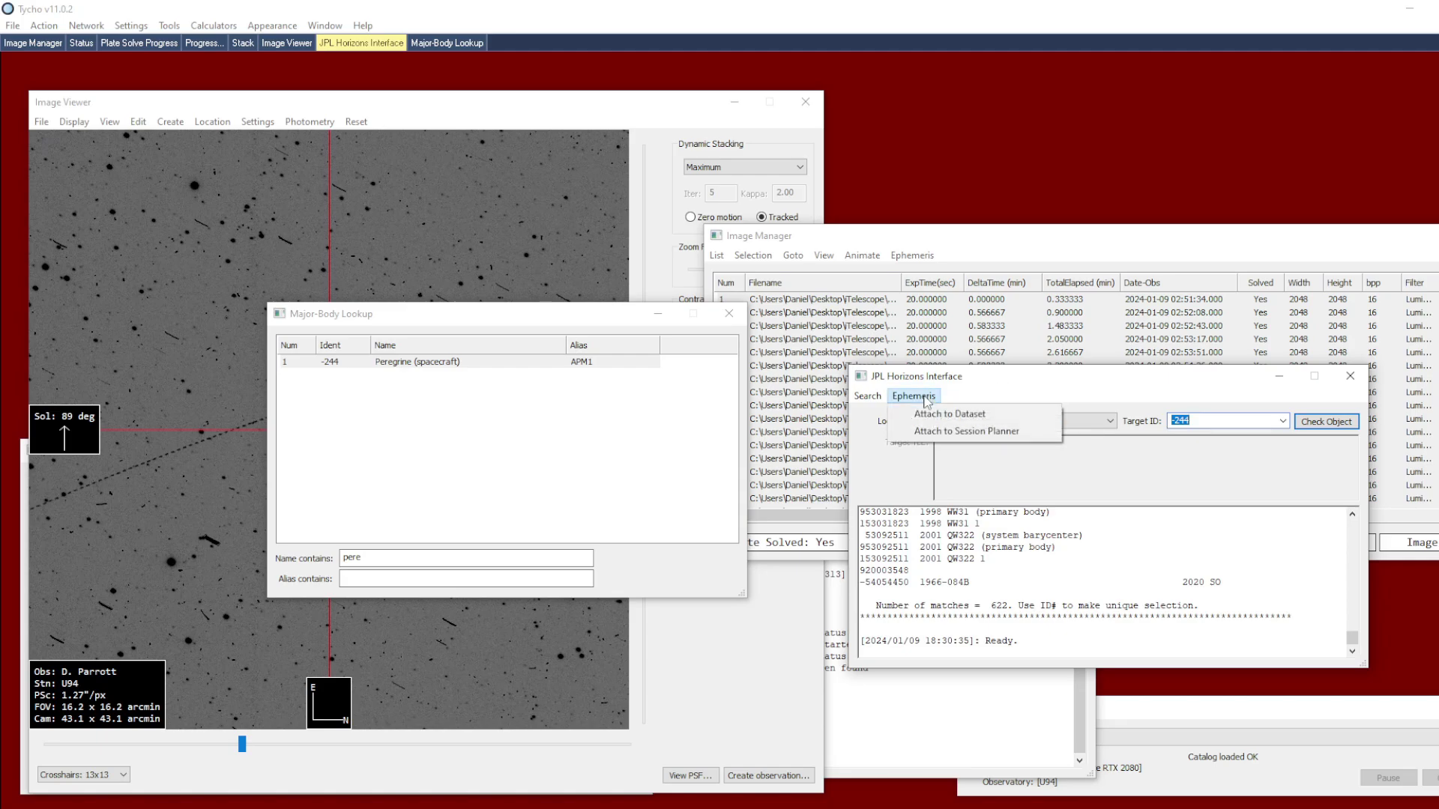
left_click(988, 418)
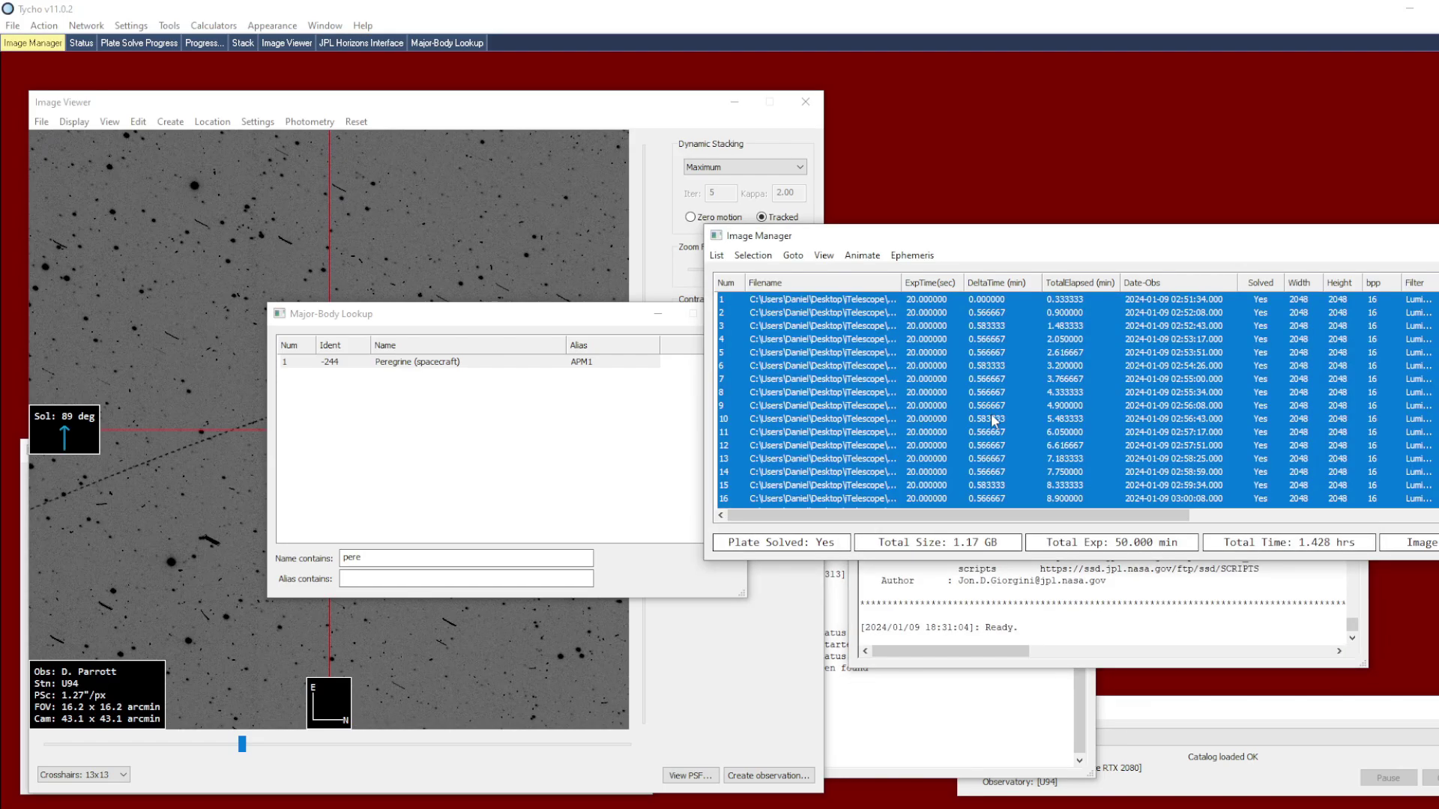
Review the attached ephemeris columns from EPH_DATE to EPH_IN_FOV in the image list, then select the fourth image.
left_click_drag(1008, 234, 933, 143)
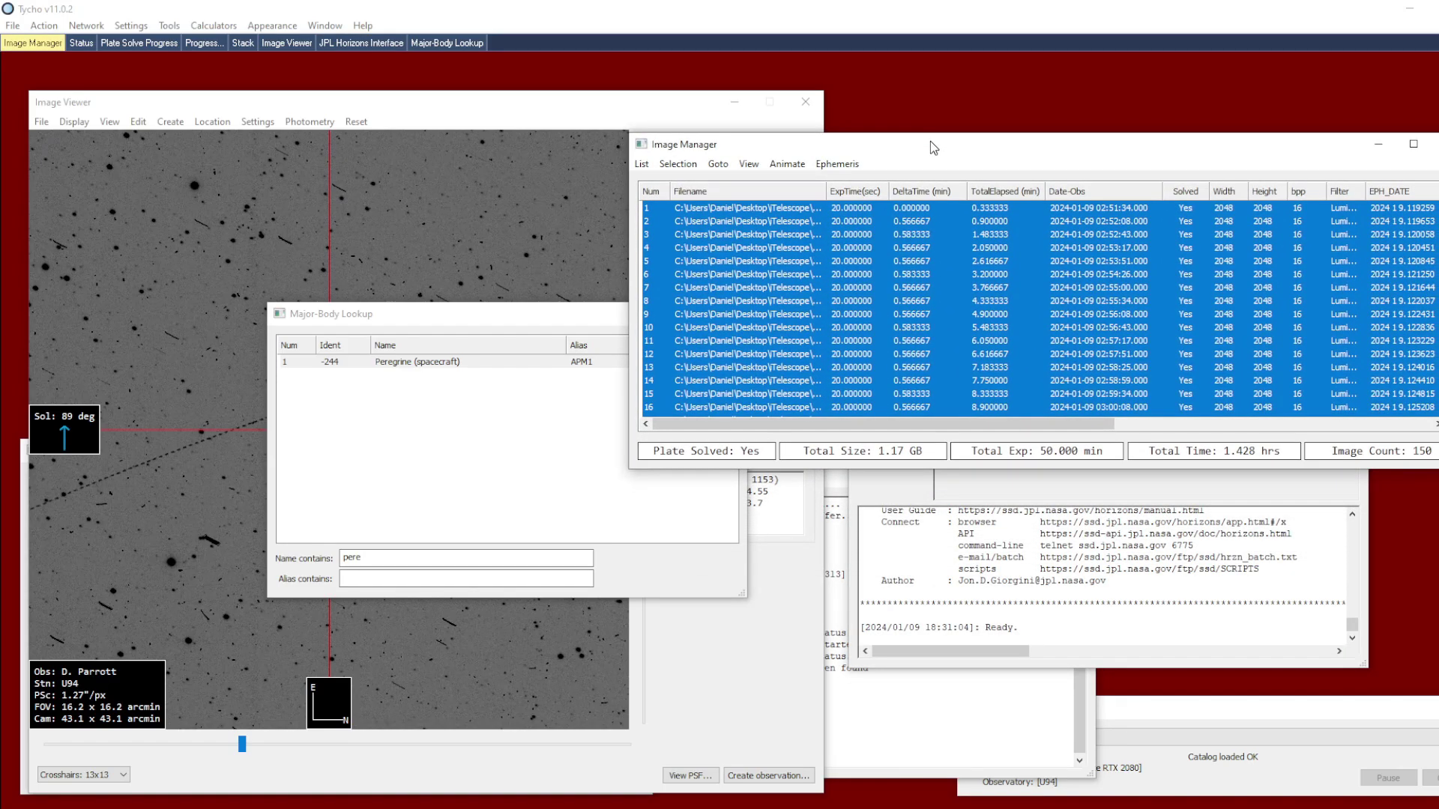
left_click(1144, 711)
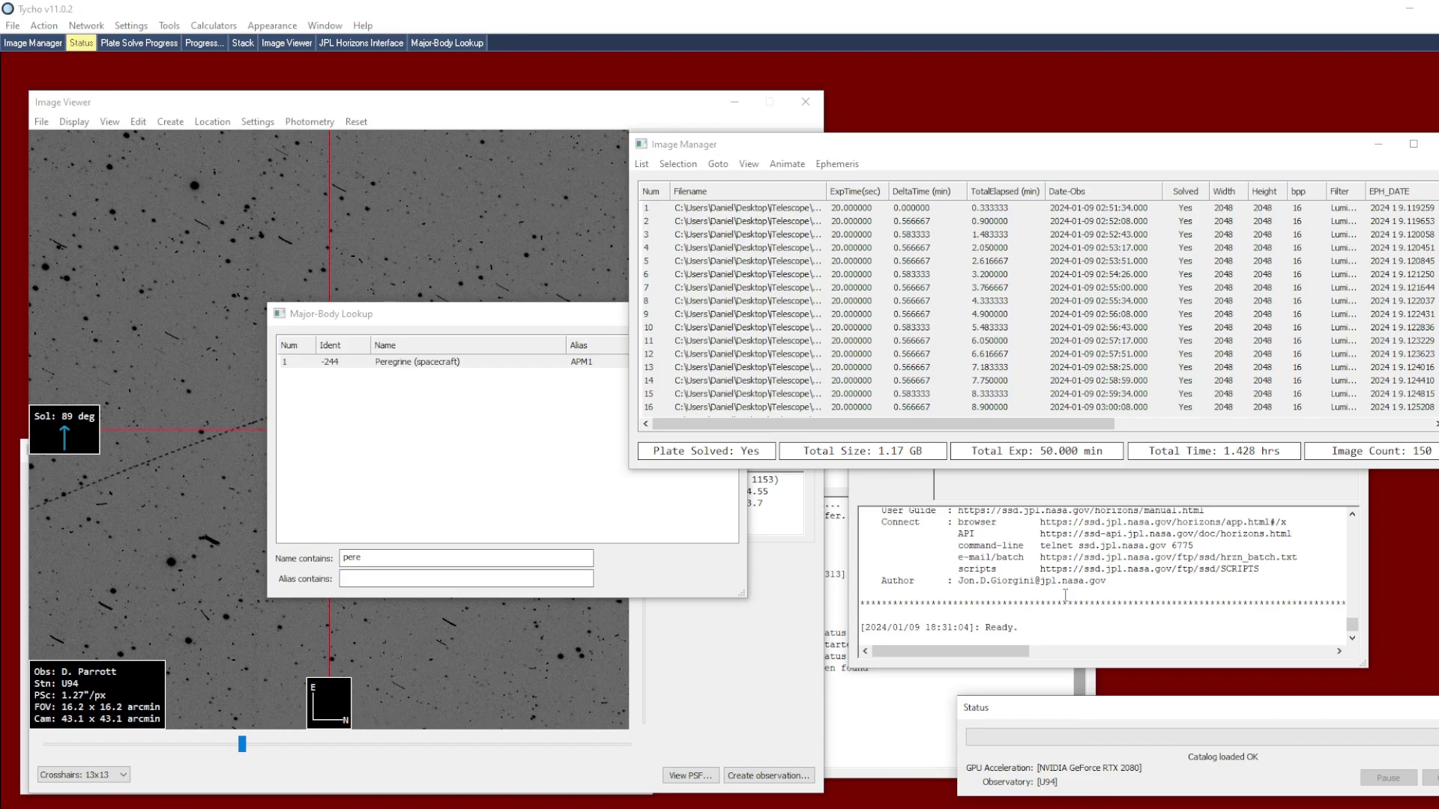
left_click_drag(999, 425, 1316, 436)
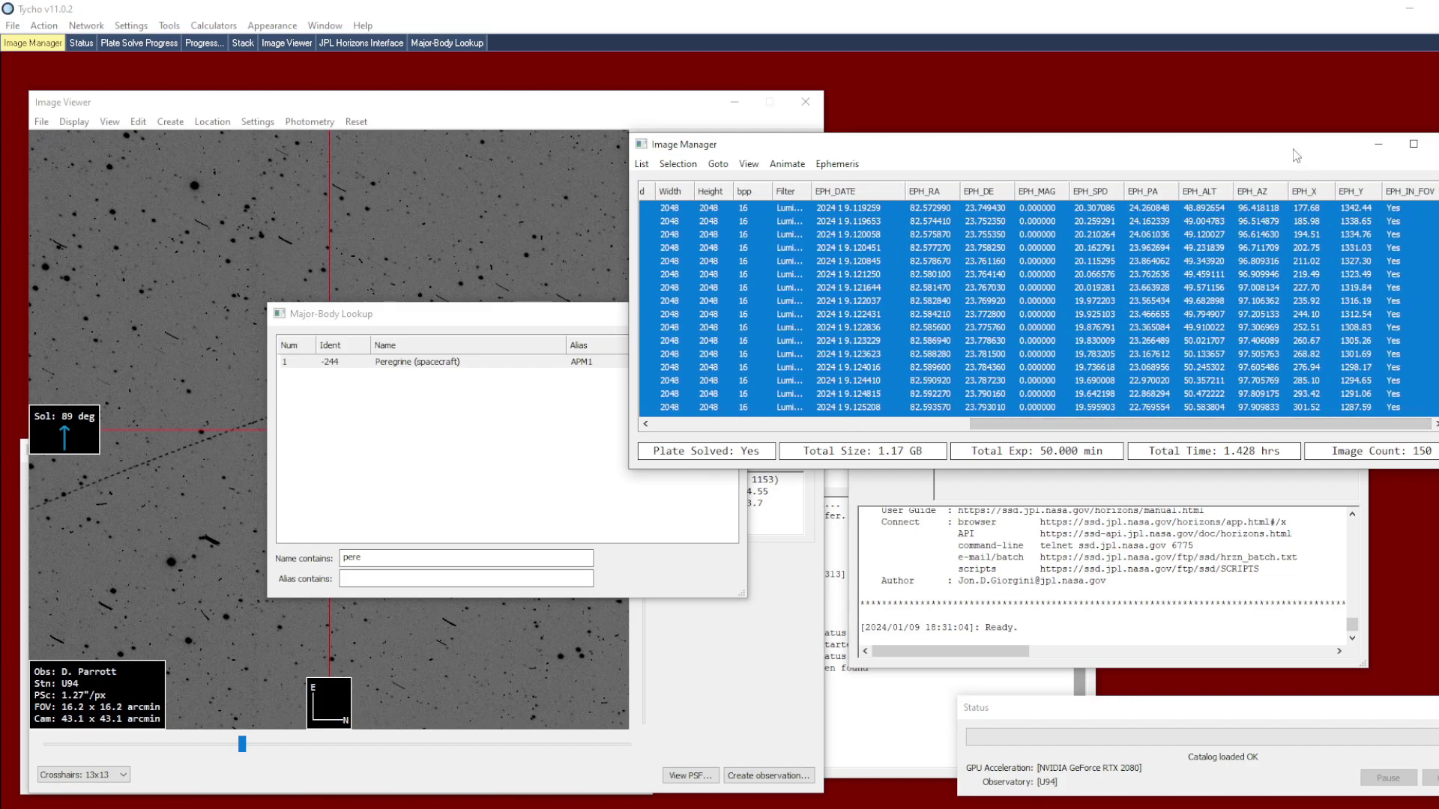
left_click_drag(1297, 156, 1251, 157)
left_click(1349, 247)
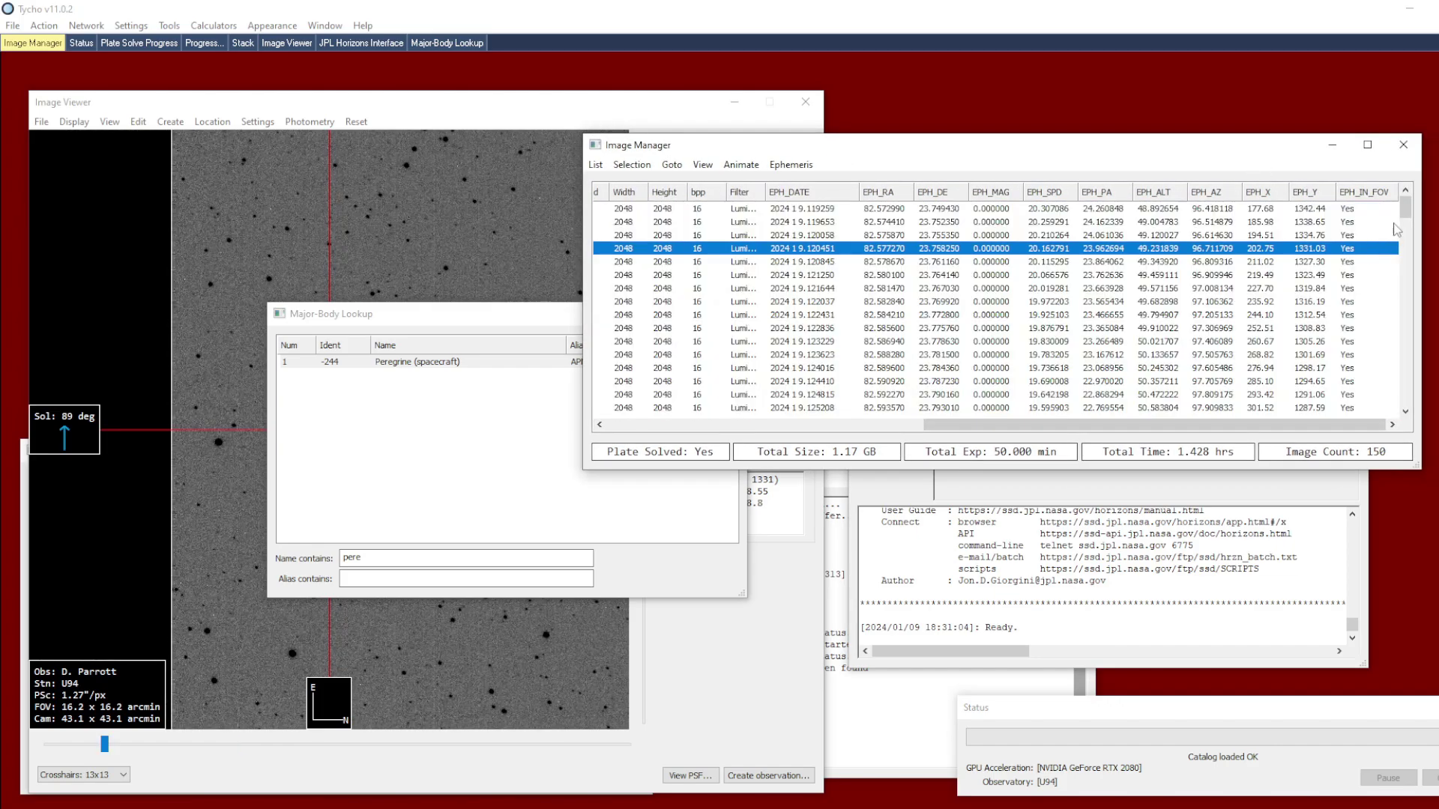
Review the image list's time and ephemeris columns, then compare the 02:56:43 and 03:01:18 images at the predicted spacecraft position.
left_click_drag(1406, 212, 1406, 213)
mouse_move(1404, 210)
left_mouse_down()
mouse_move(1395, 412)
mouse_move(1403, 208)
left_mouse_up()
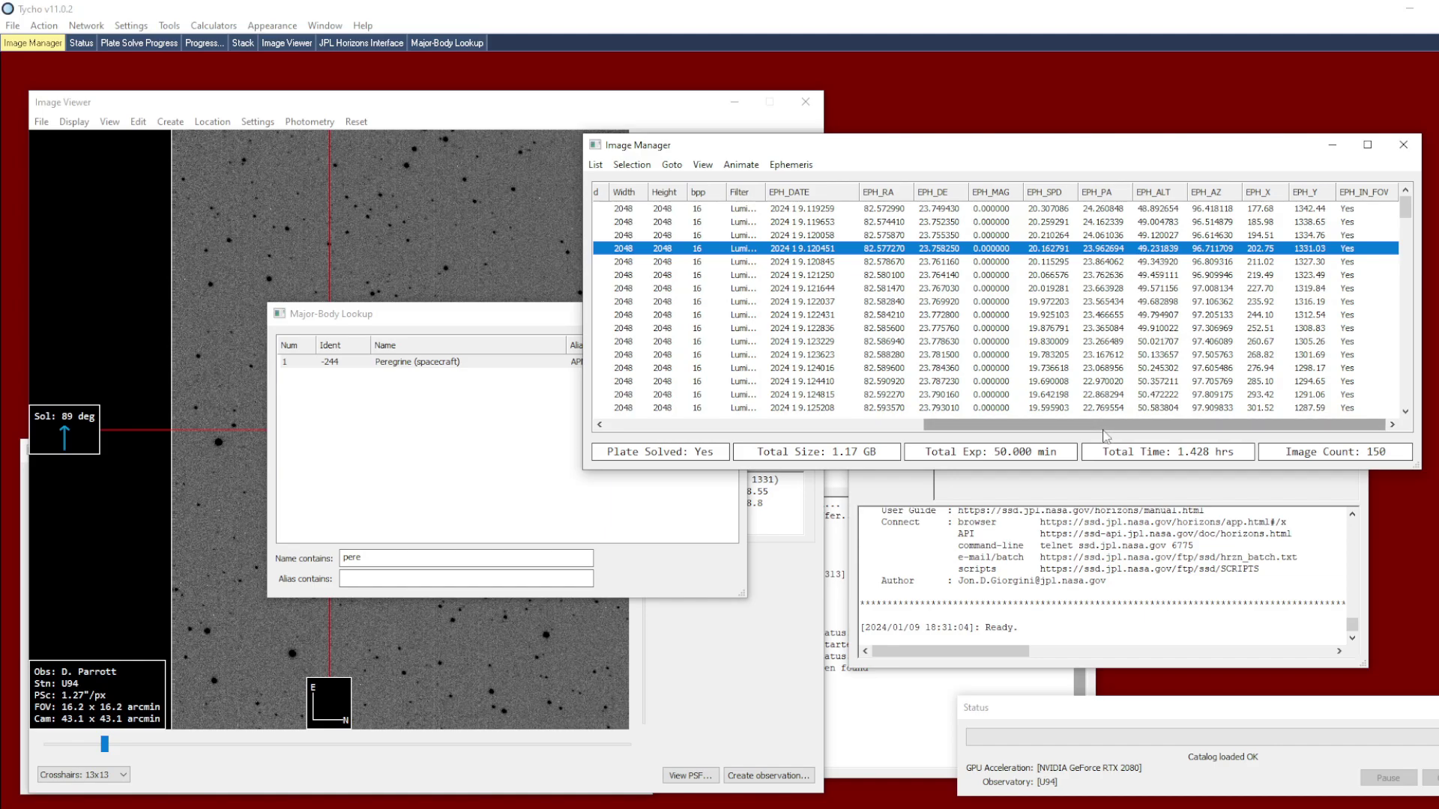
scroll(948, 409, "left", 10)
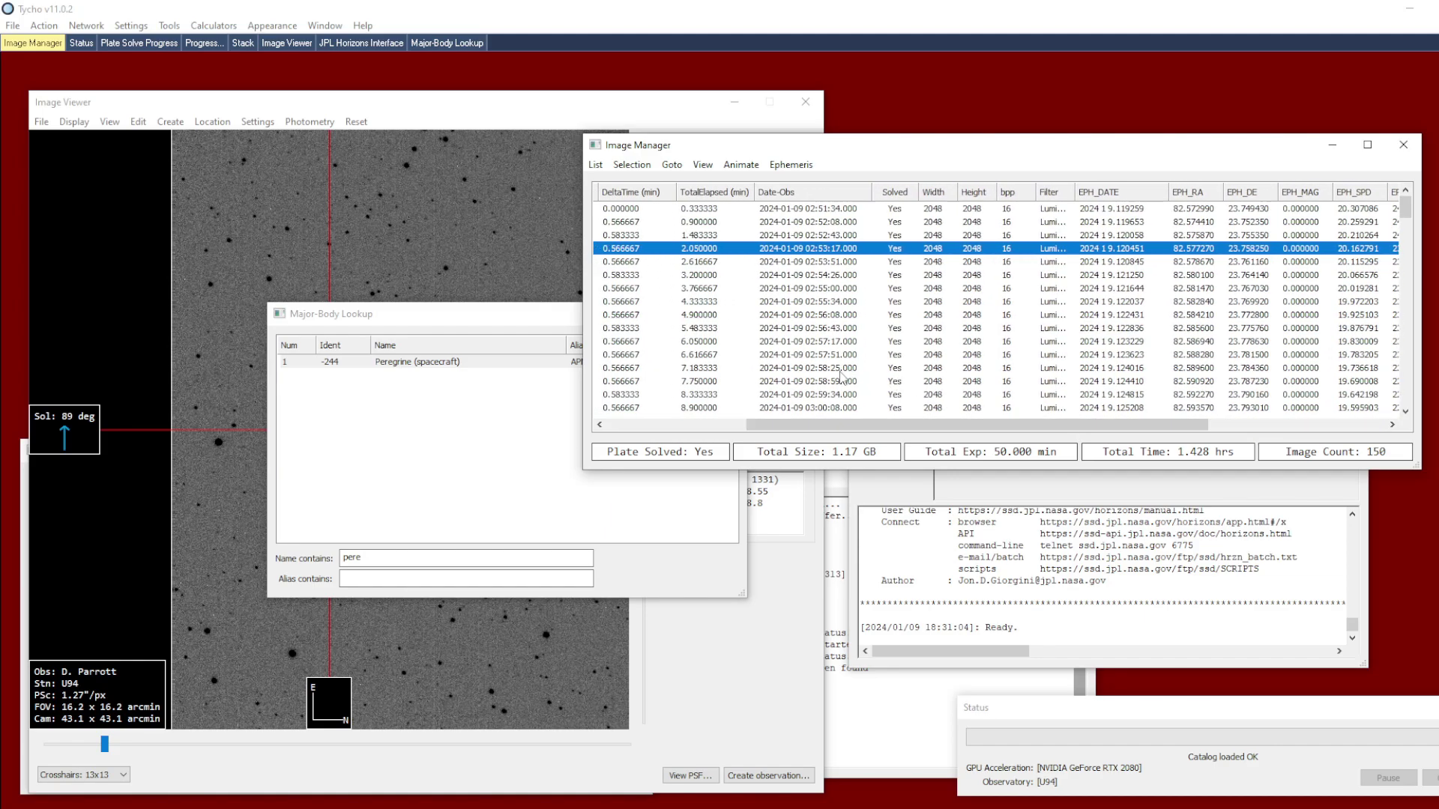
left_click(519, 271)
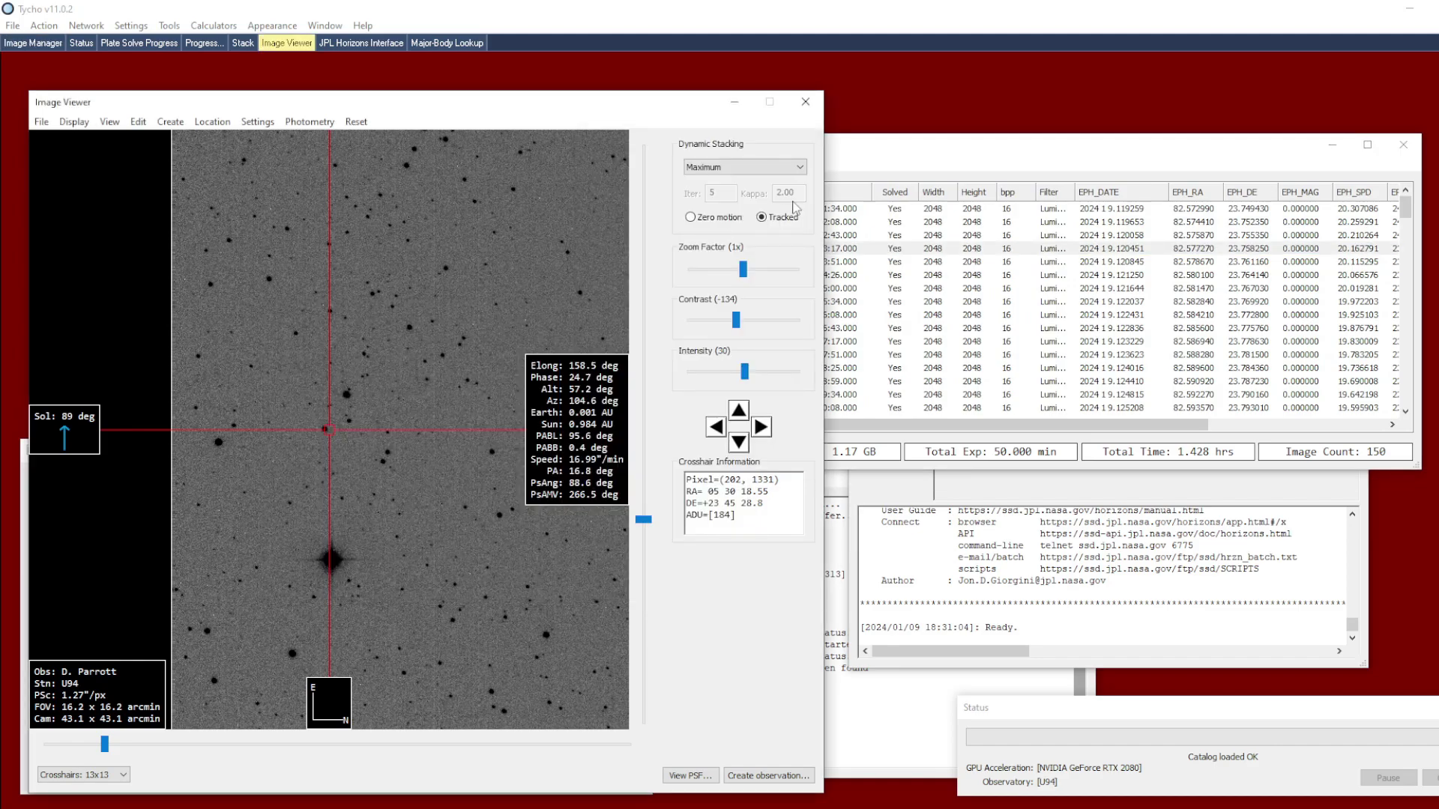
left_click(875, 151)
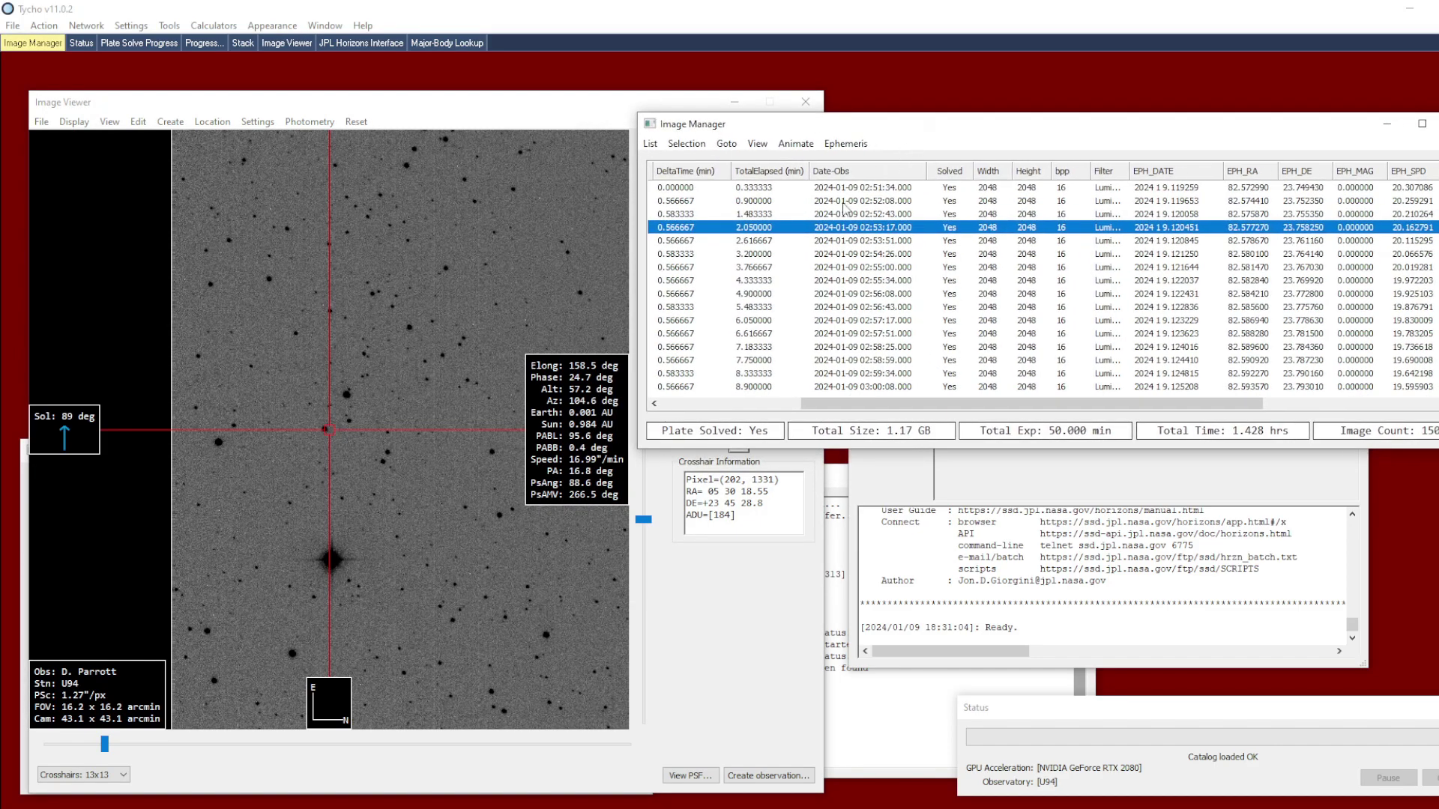
left_click(806, 308)
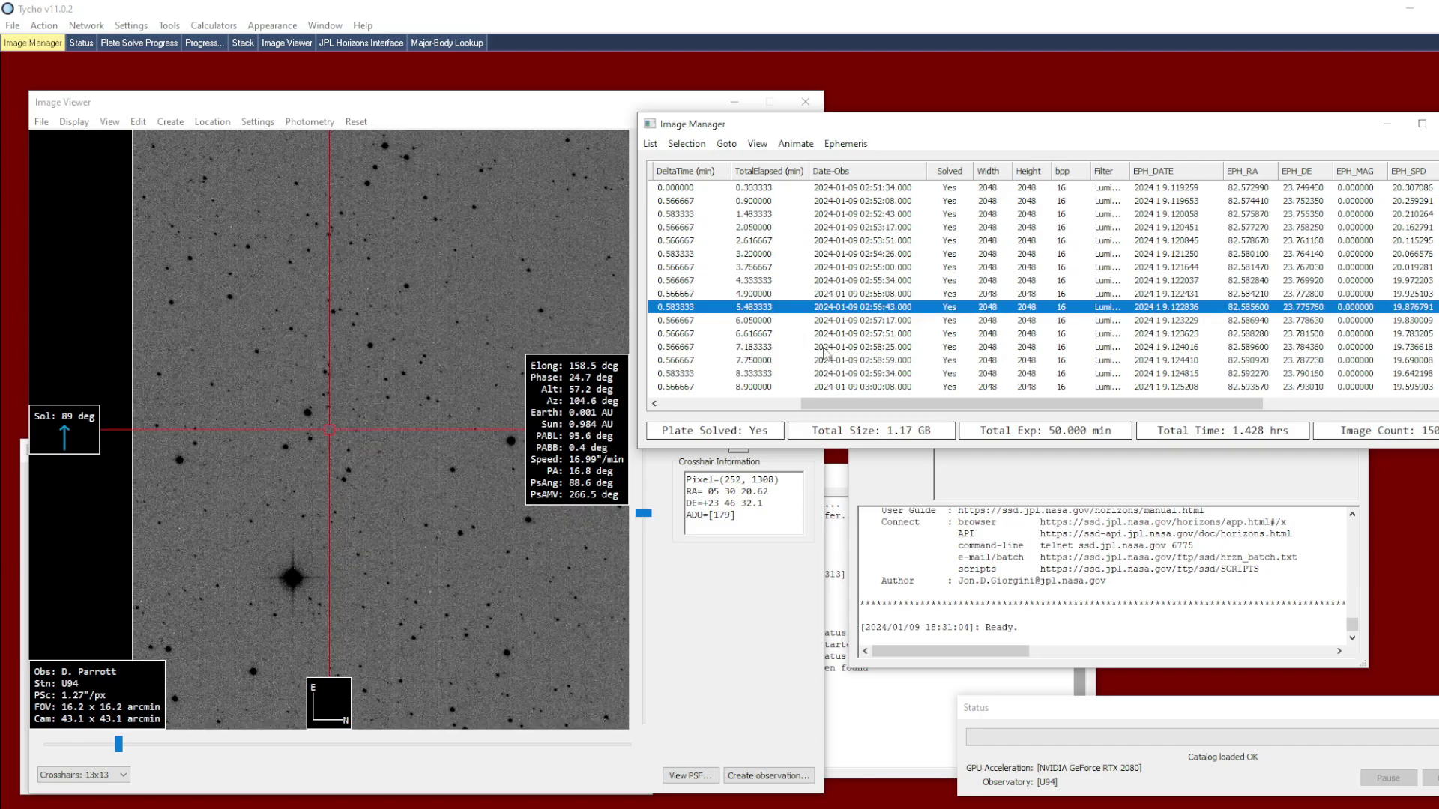
scroll(817, 345, "down", 2)
left_click(813, 337)
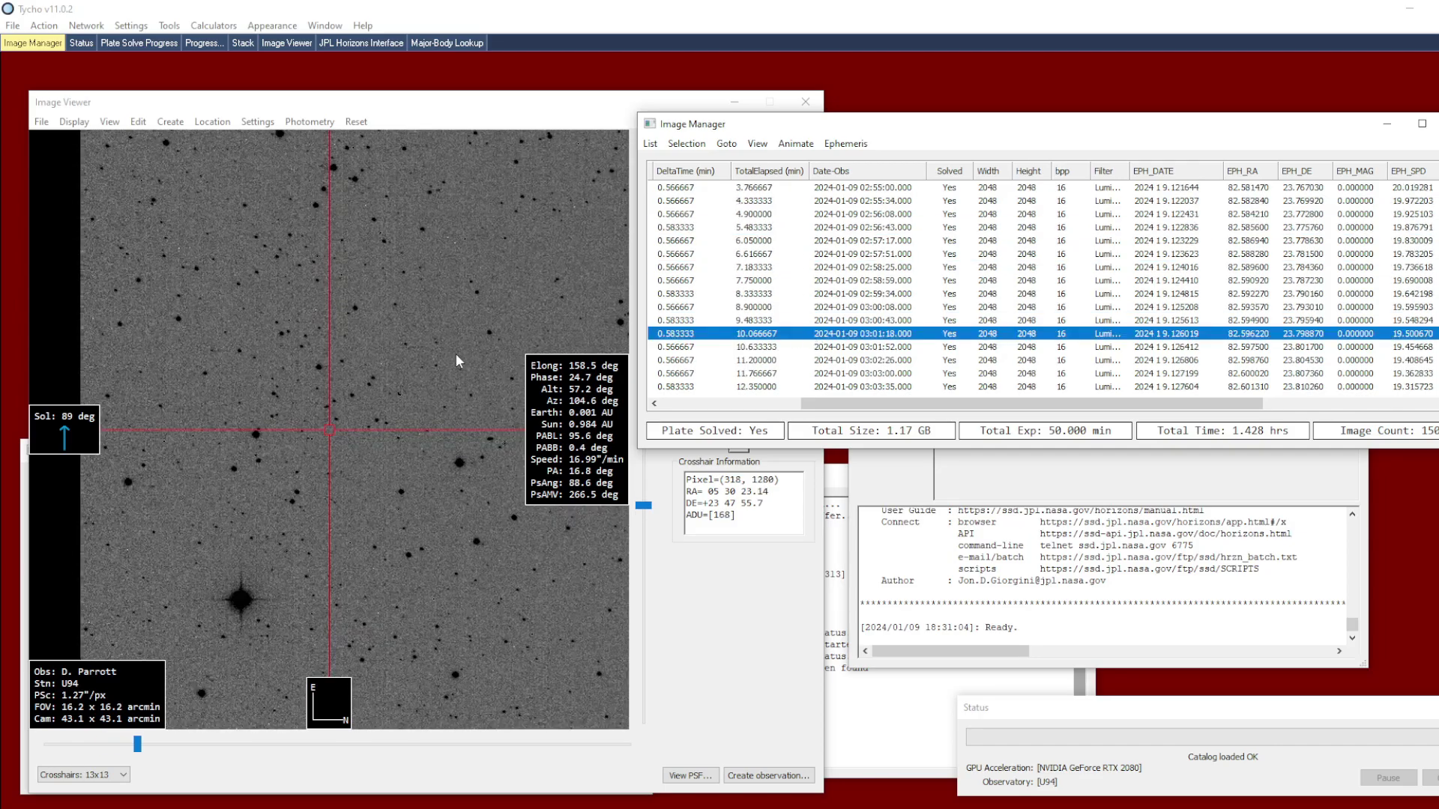
Zoom in on the crosshair and go through the images from 02:58:59 to 03:17:53, examining the predicted spacecraft position.
left_click(377, 405)
scroll(375, 411, "up", 1)
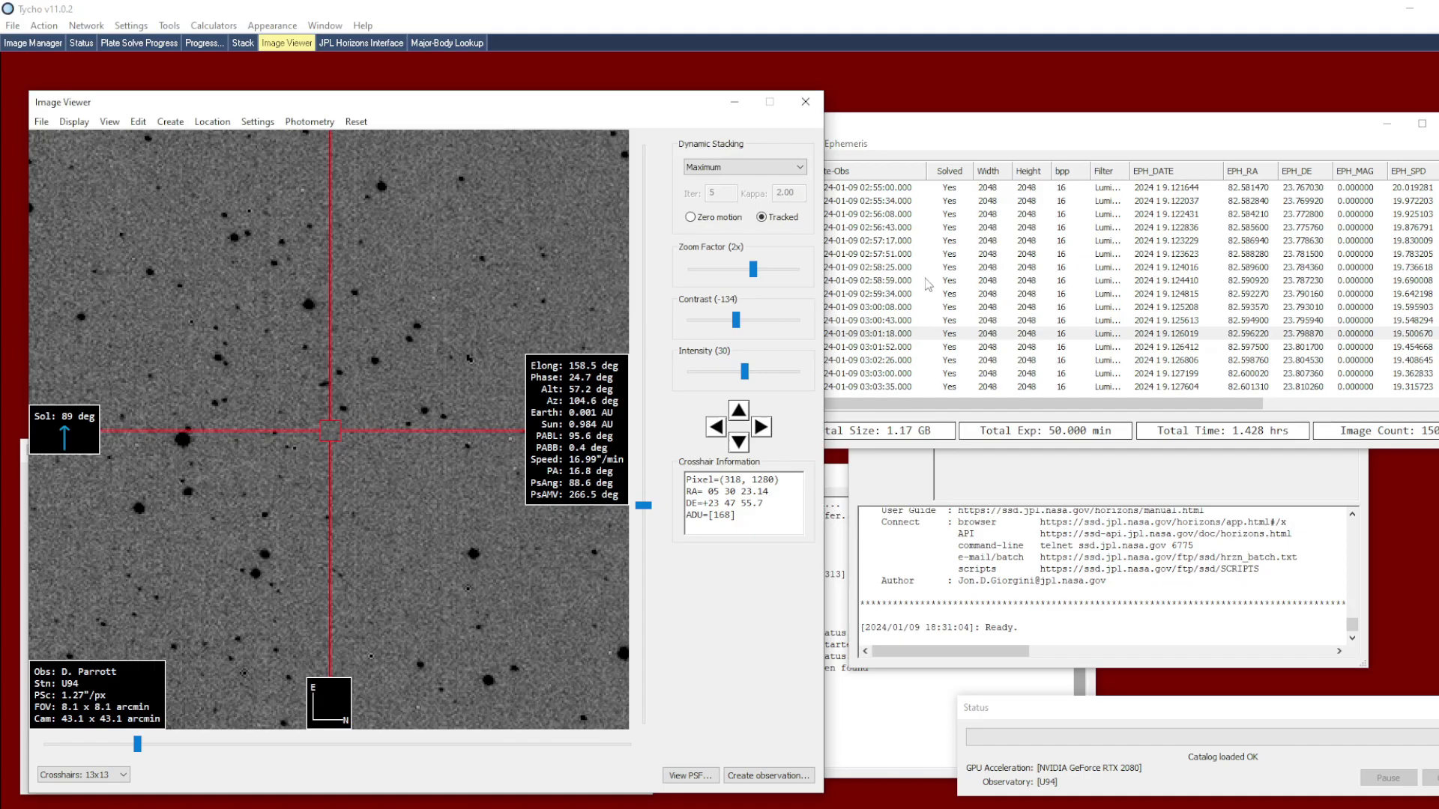
left_click(928, 282)
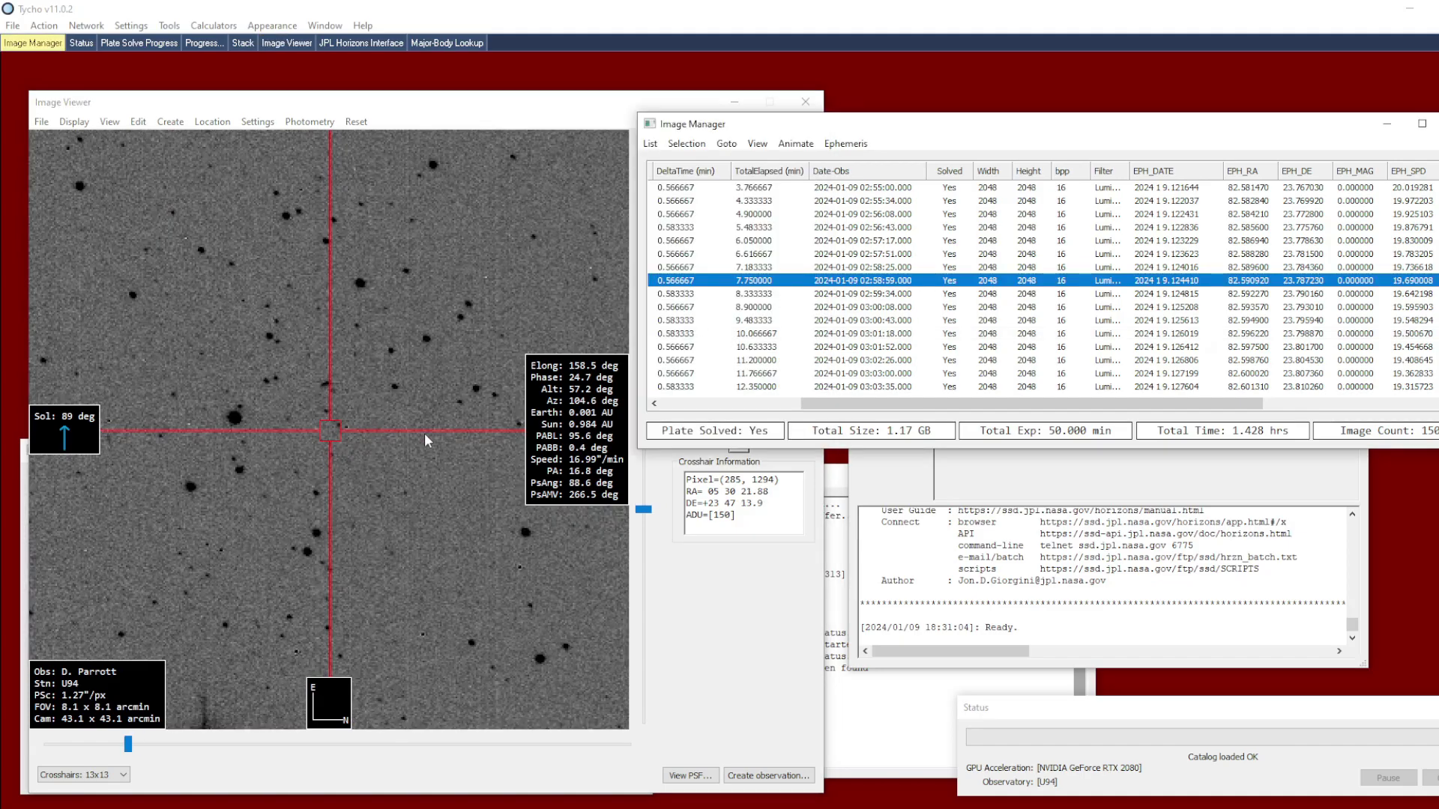
key("Down")
key("Down")
key("Down")
key("Down")
key("Down")
key("Down")
key("Down")
key("Down")
key("Down")
key("Down")
key("Down")
key("Down")
key("Down")
key("Down")
key("Down")
key("Down")
key("Down")
key("Down")
key("Down")
key("Down")
key("Down")
key("Down")
key("Down")
key("Down")
key("Down")
key("Down")
key("Down")
key("Down")
key("Down")
key("Down")
key("Down")
key("Down")
key("Down")
scroll(384, 424, "up", 2)
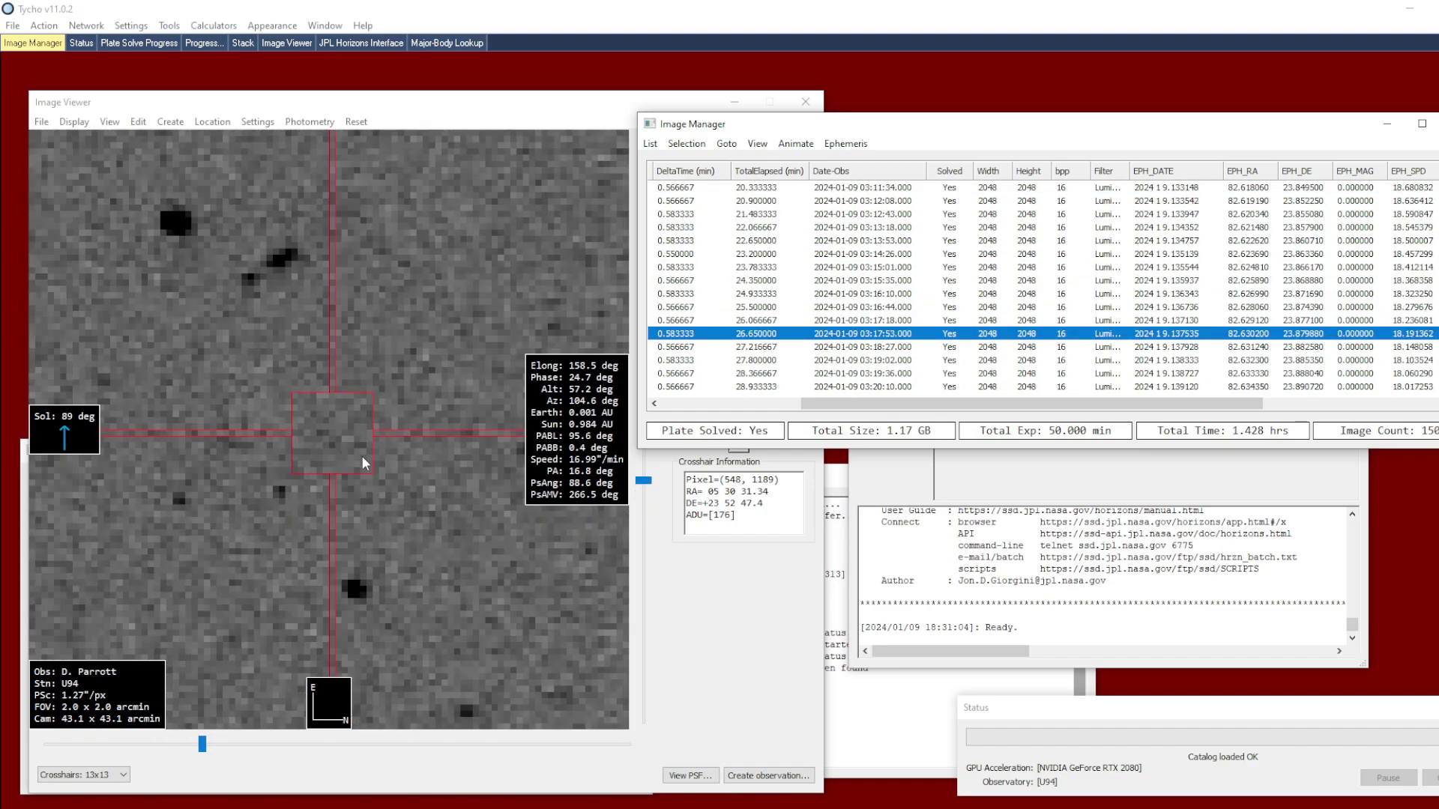
scroll(369, 415, "down", 2)
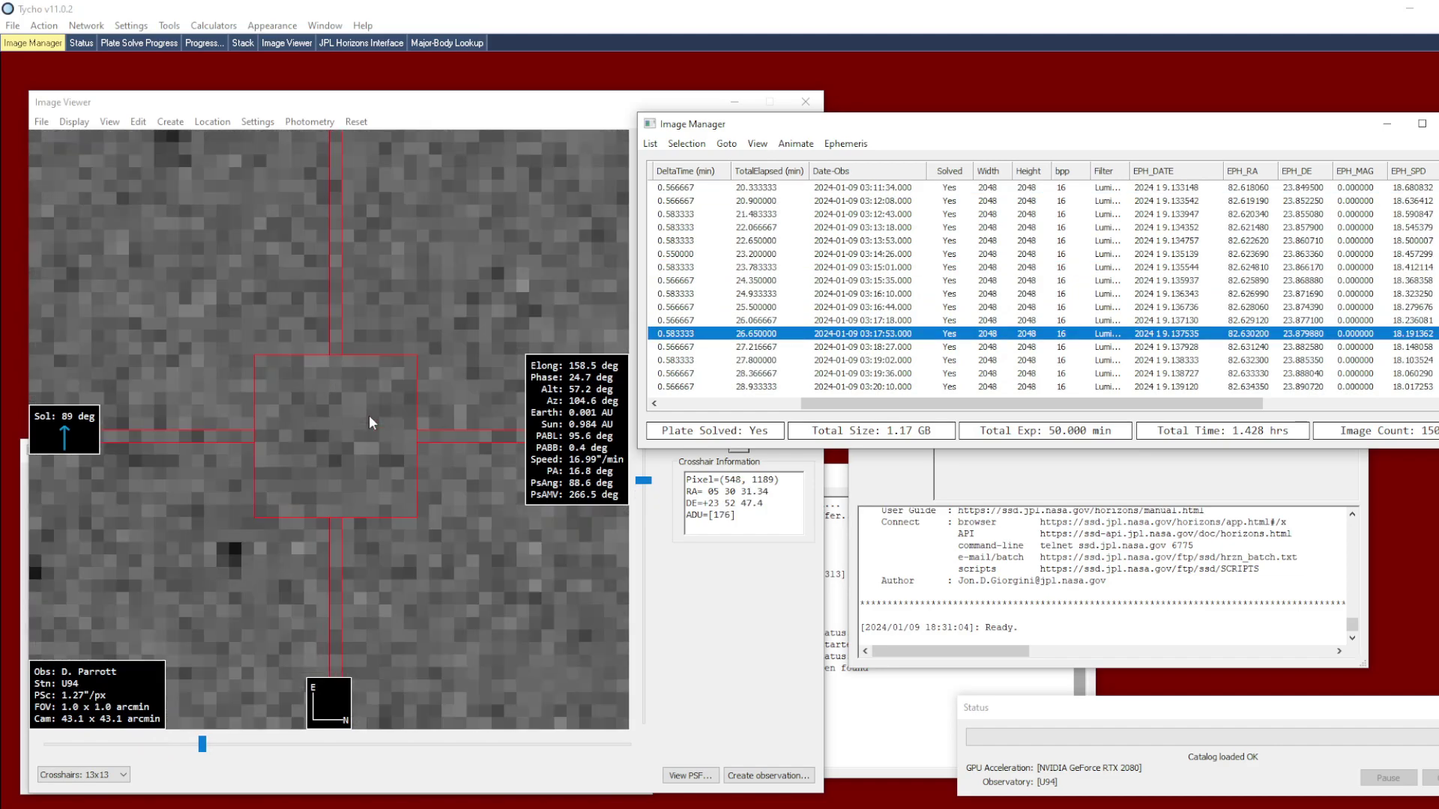
Blink back and forth through the image sequence at 4x zoom to look for a moving object near the predicted position.
key("Down")
key("Down")
key("Down")
key("Down")
key("Down")
key("Down")
key("Down")
key("Down")
key("Down")
key("Down")
key("Down")
key("Down")
key("Down")
key("Down")
key("Down")
key("Down")
key("Down")
key("Down")
key("Down")
key("Down")
key("Down")
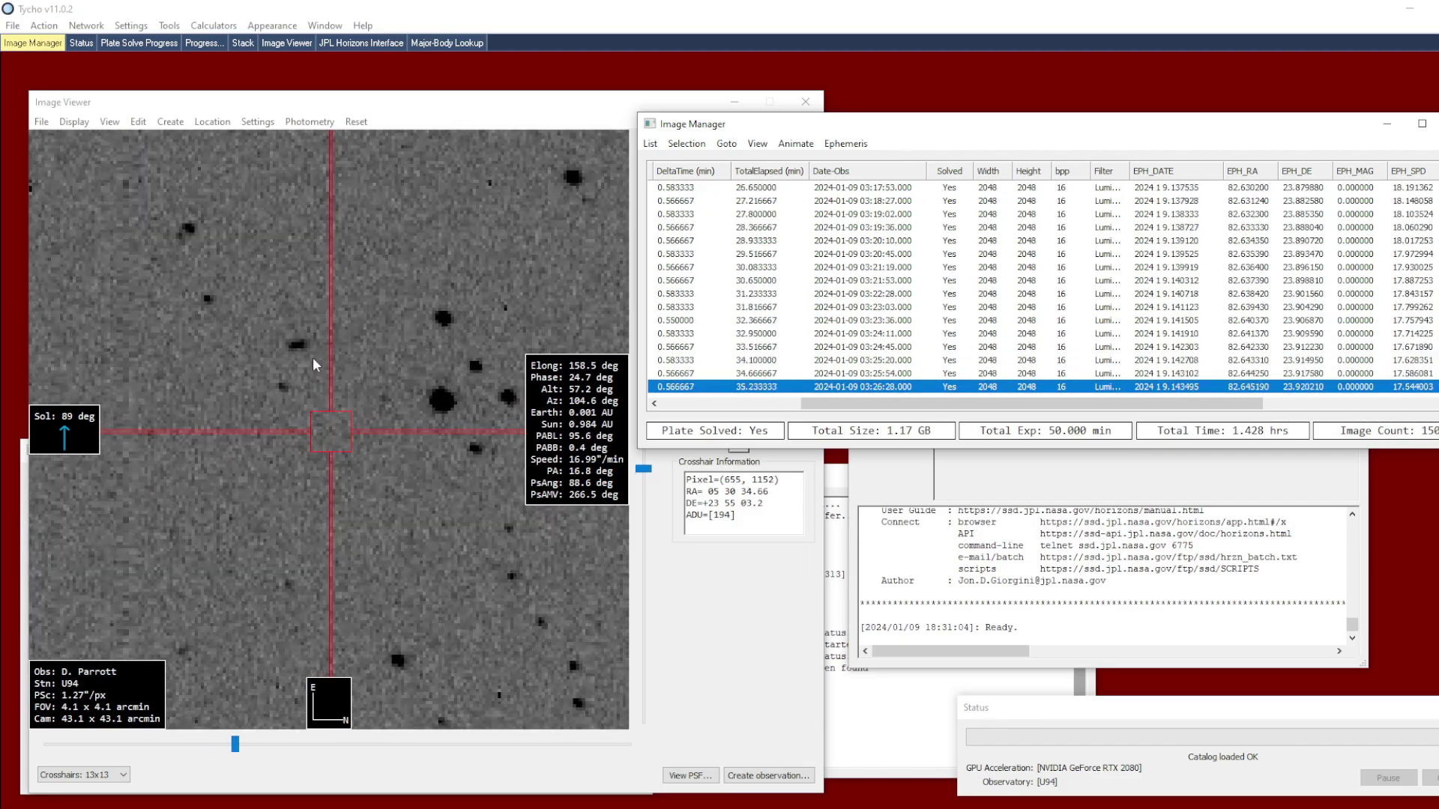
key("Up")
key("Up")
key("Up")
key("Up")
key("Up")
key("Up")
key("Up")
key("Up")
key("Up")
key("Up")
key("Up")
key("Up")
key("Up")
key("Up")
key("Up")
key("Up")
key("Up")
key("Up")
key("Up")
key("Up")
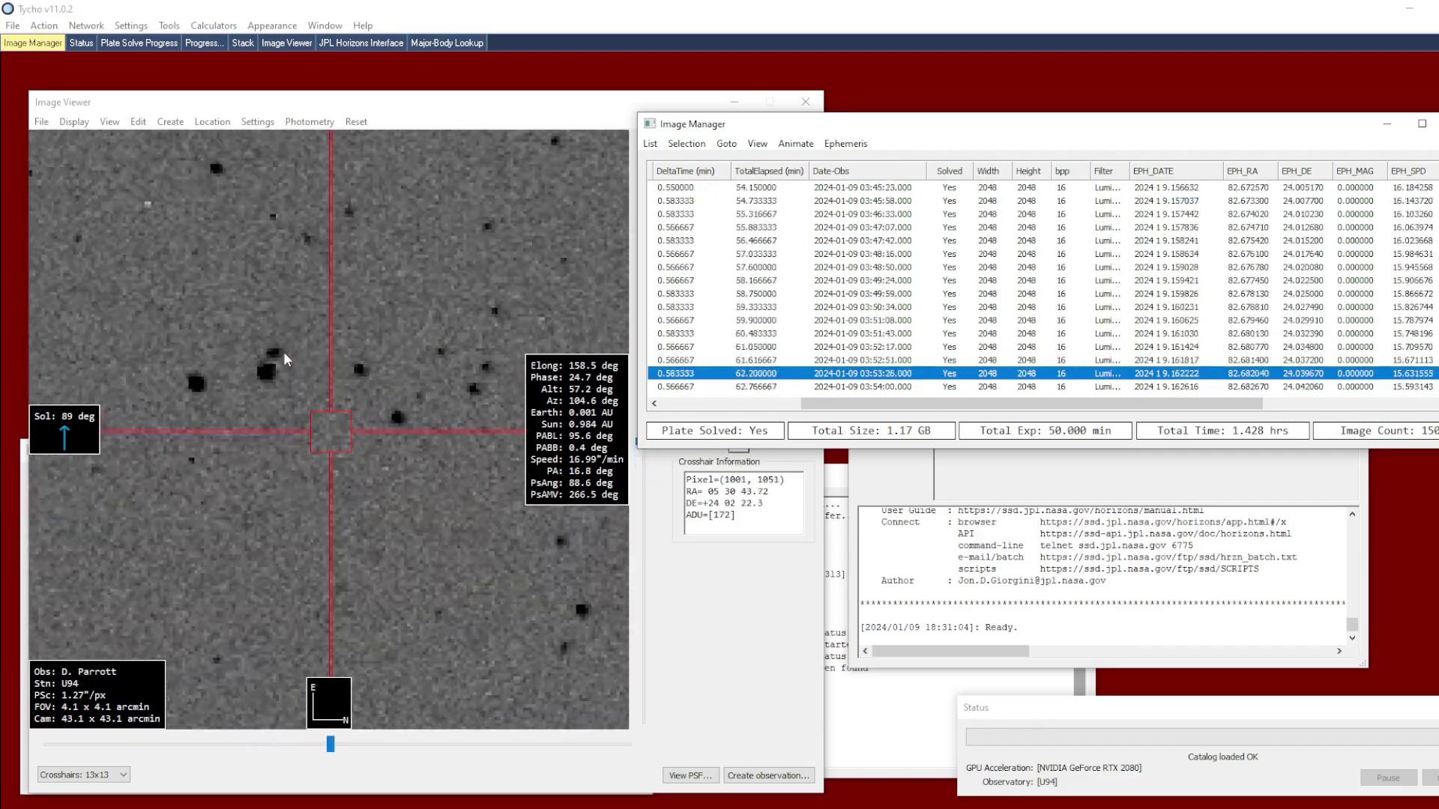
key("Down")
key("Down")
key("Down")
key("Down")
key("Down")
key("Down")
key("Down")
key("Down")
key("Down")
key("Down")
key("Down")
key("Down")
key("Down")
key("Down")
key("Down")
key("Down")
key("Down")
key("Down")
key("Down")
key("Down")
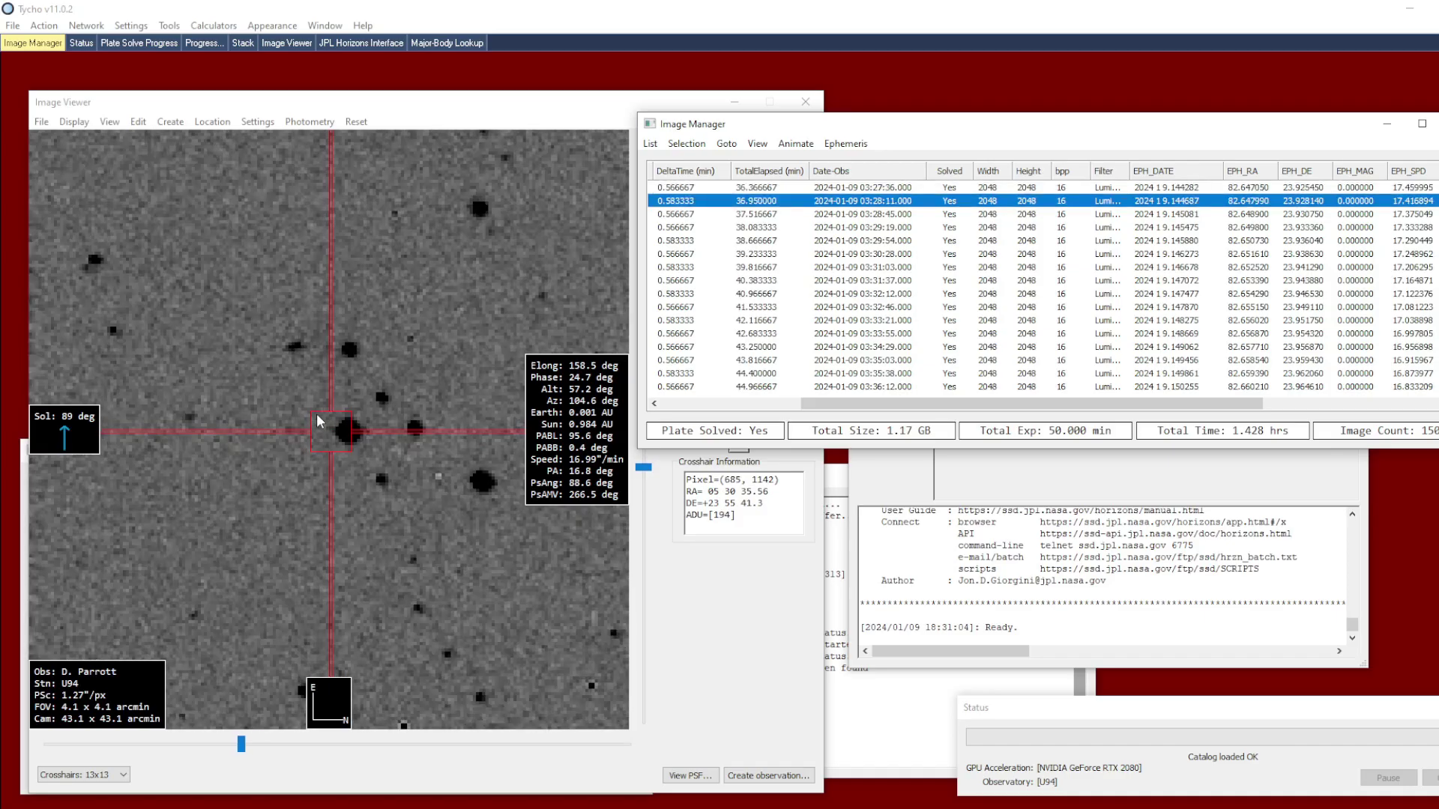
key("Down")
key("Down")
key("Down")
key("Down")
key("Down")
key("Down")
key("Down")
key("Down")
key("Down")
key("Down")
key("Down")
key("Down")
key("Down")
key("Down")
key("Down")
key("Down")
key("Down")
key("Down")
key("Down")
key("Down")
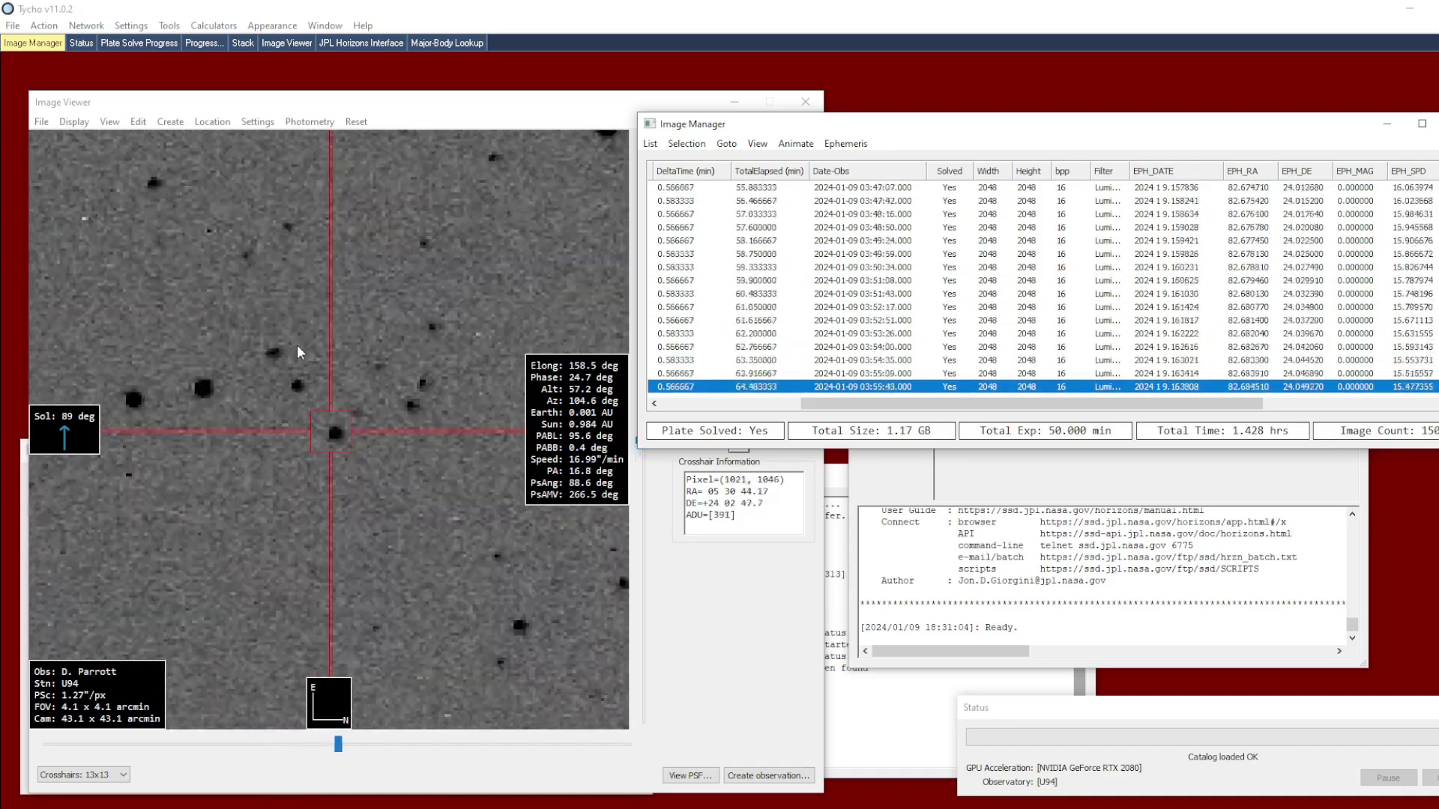
key("Up")
key("Up")
key("Up")
key("Up")
key("Up")
key("Up")
key("Up")
key("Up")
key("Up")
key("Up")
key("Up")
key("Up")
key("Up")
key("Up")
key("Up")
key("Up")
key("Up")
key("Up")
key("Up")
key("Up")
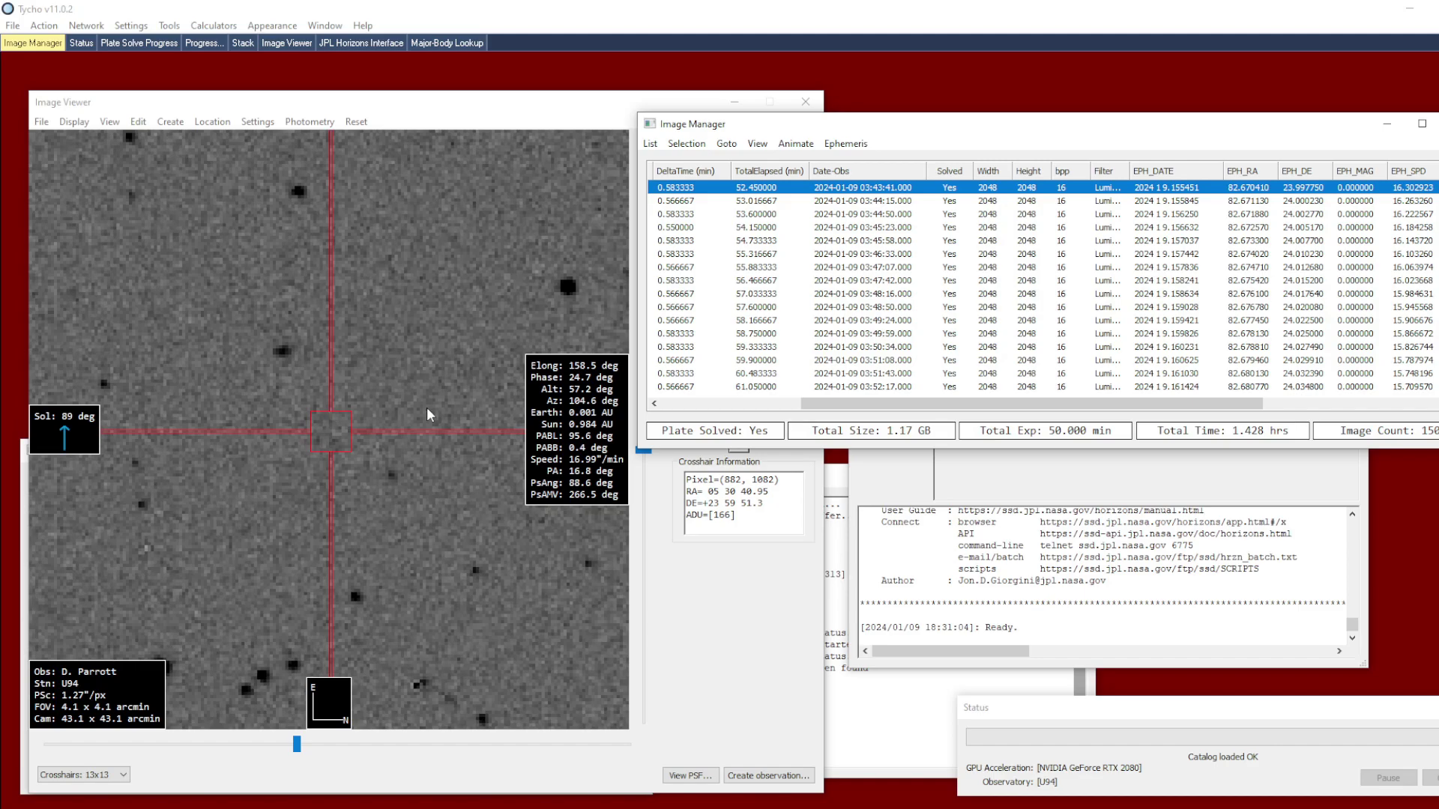
Create an observation of the streaked moving object beside the predicted position on the image taken at 03:21:53.
scroll(1200, 238, "up", 14)
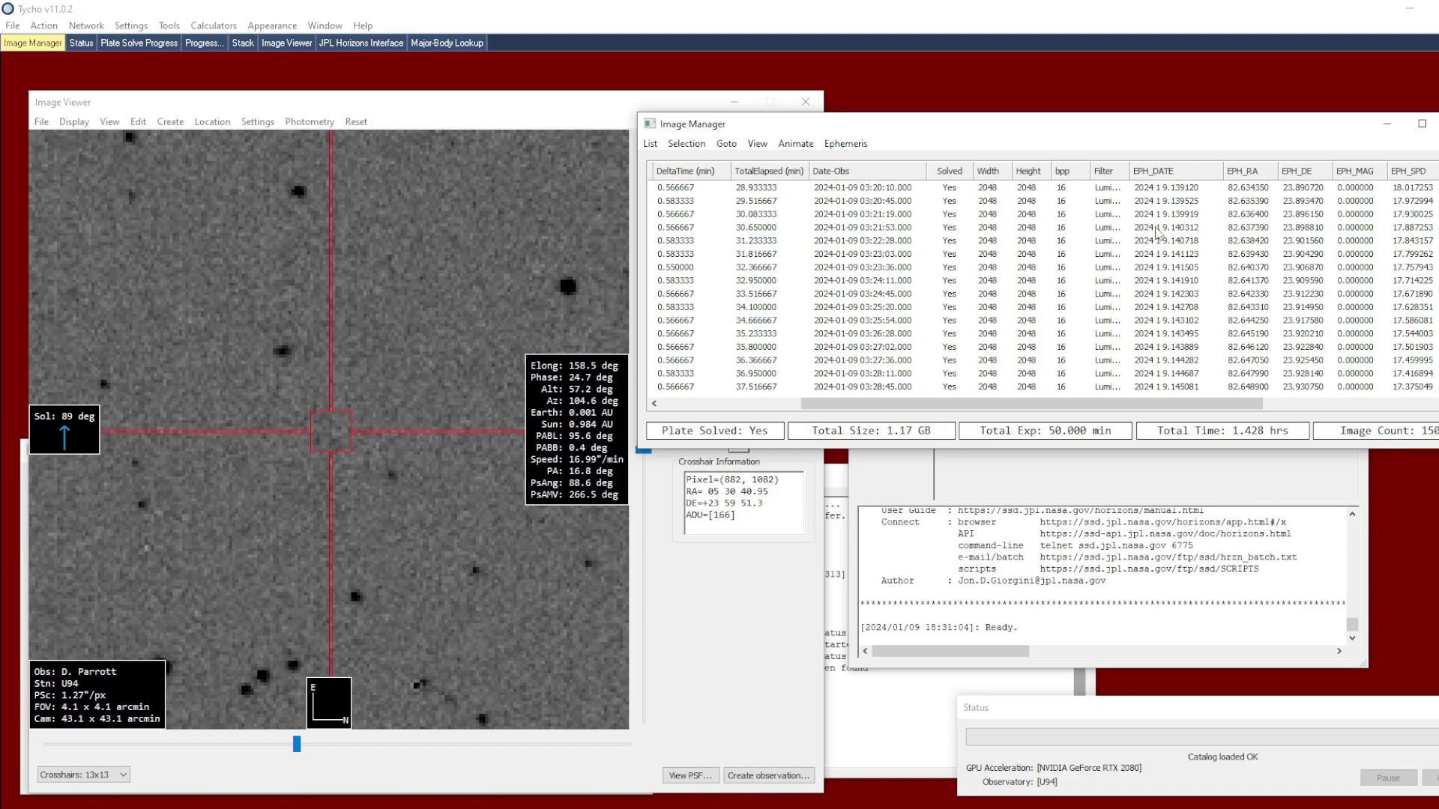
left_click(1157, 229)
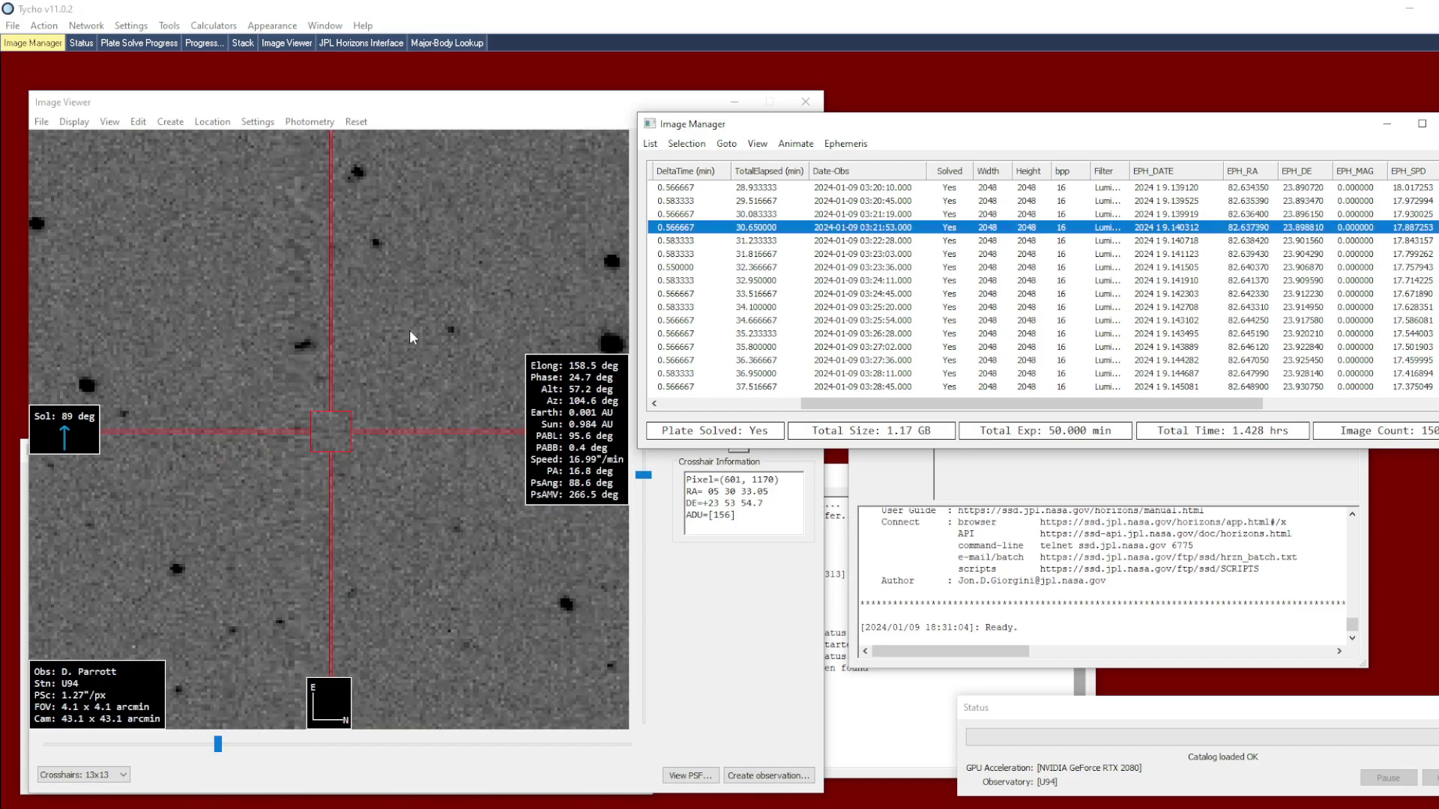
left_click(339, 331)
right_click(377, 351)
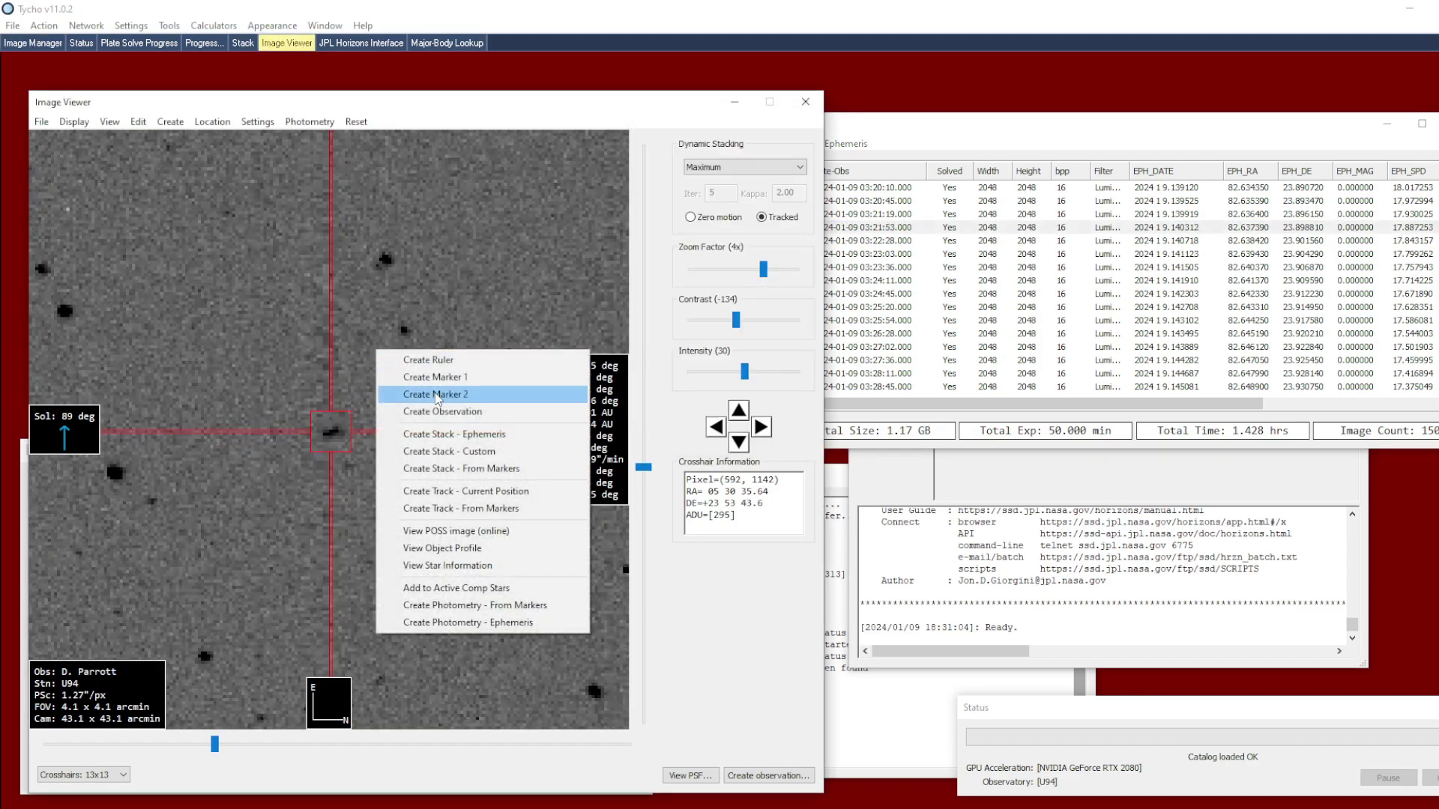
left_click(438, 415)
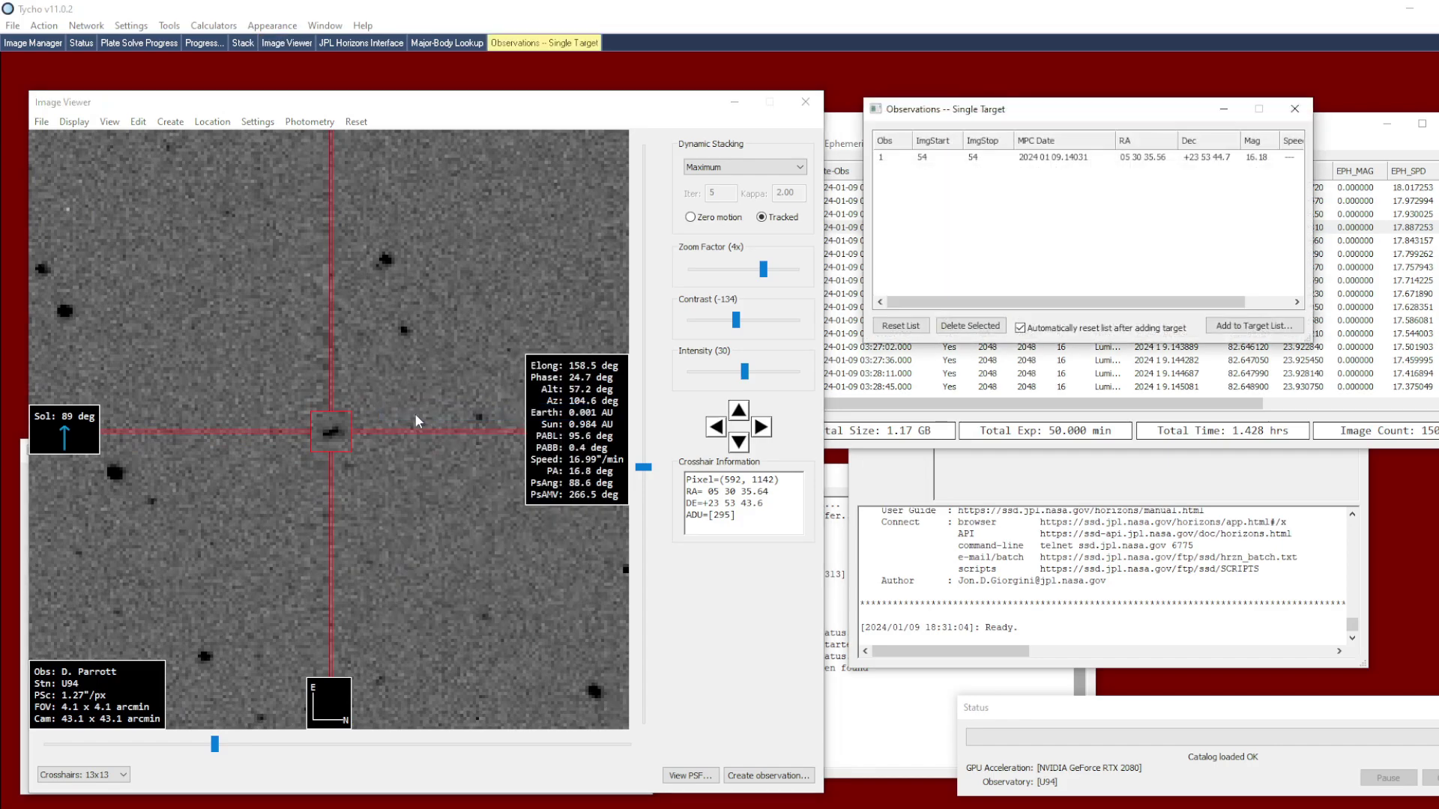
Add a second observation of the same moving object on the image taken at 03:28:11.
left_click_drag(1202, 114, 1180, 101)
left_click(1324, 145)
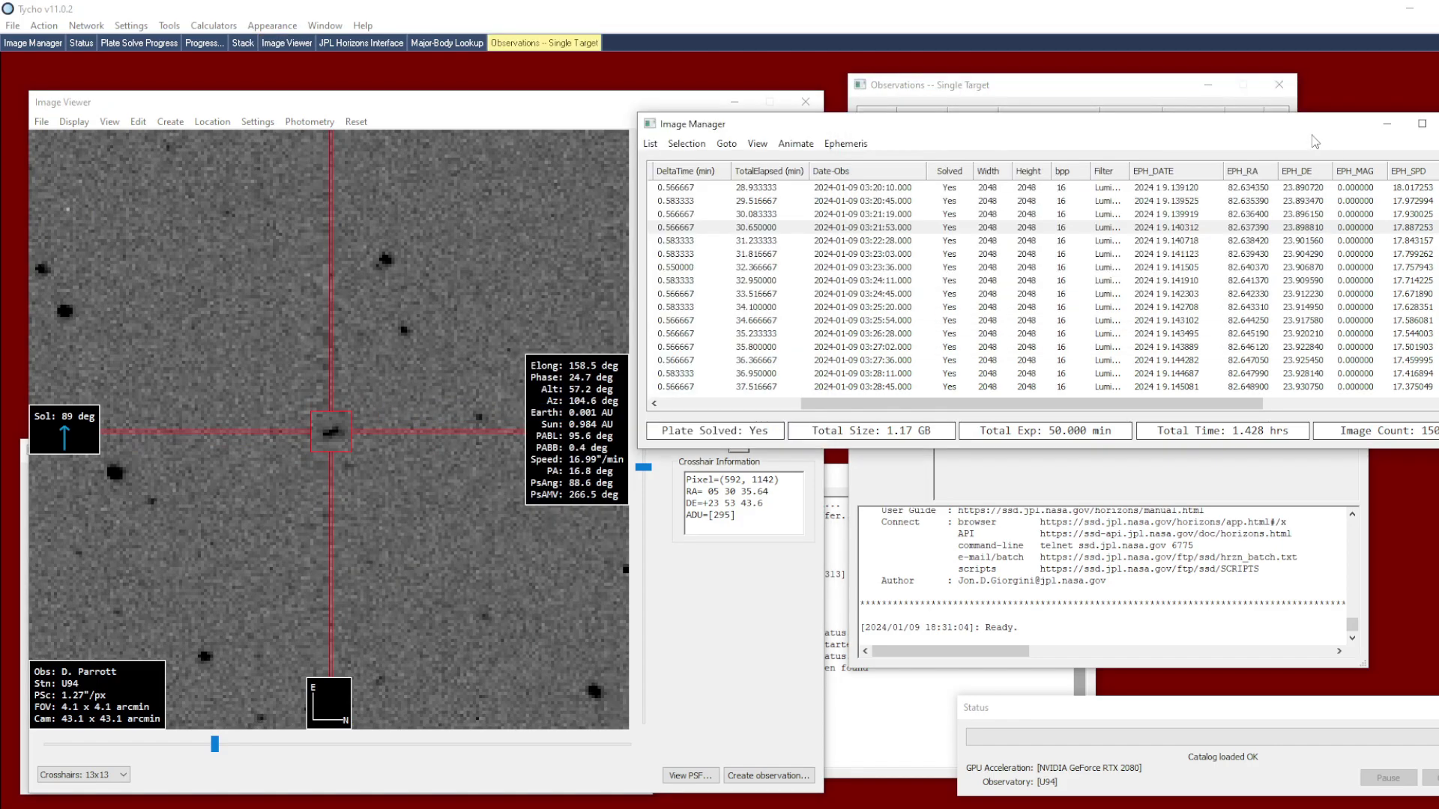
scroll(1033, 300, "down", 2)
left_click(1031, 306)
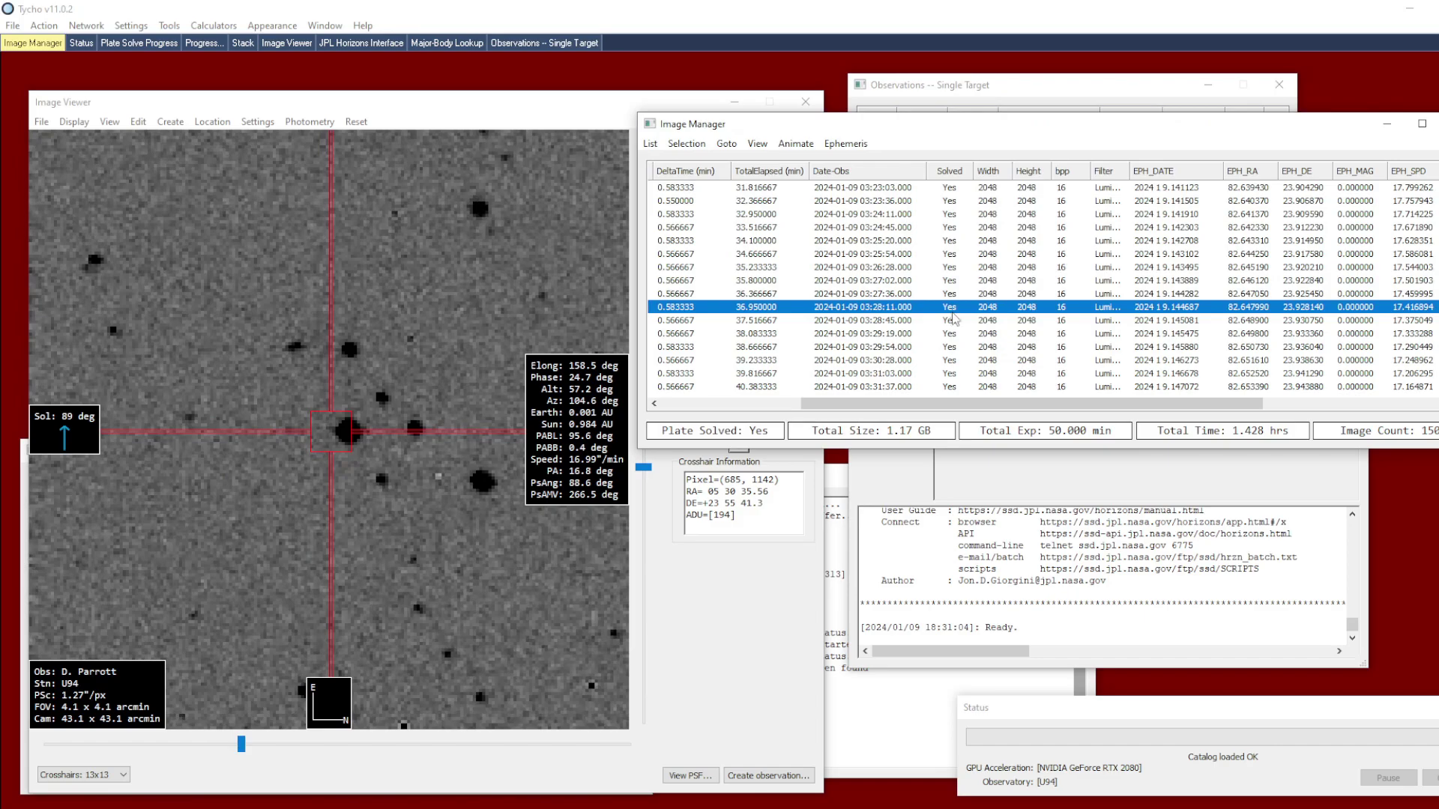
left_click(298, 345)
right_click(298, 345)
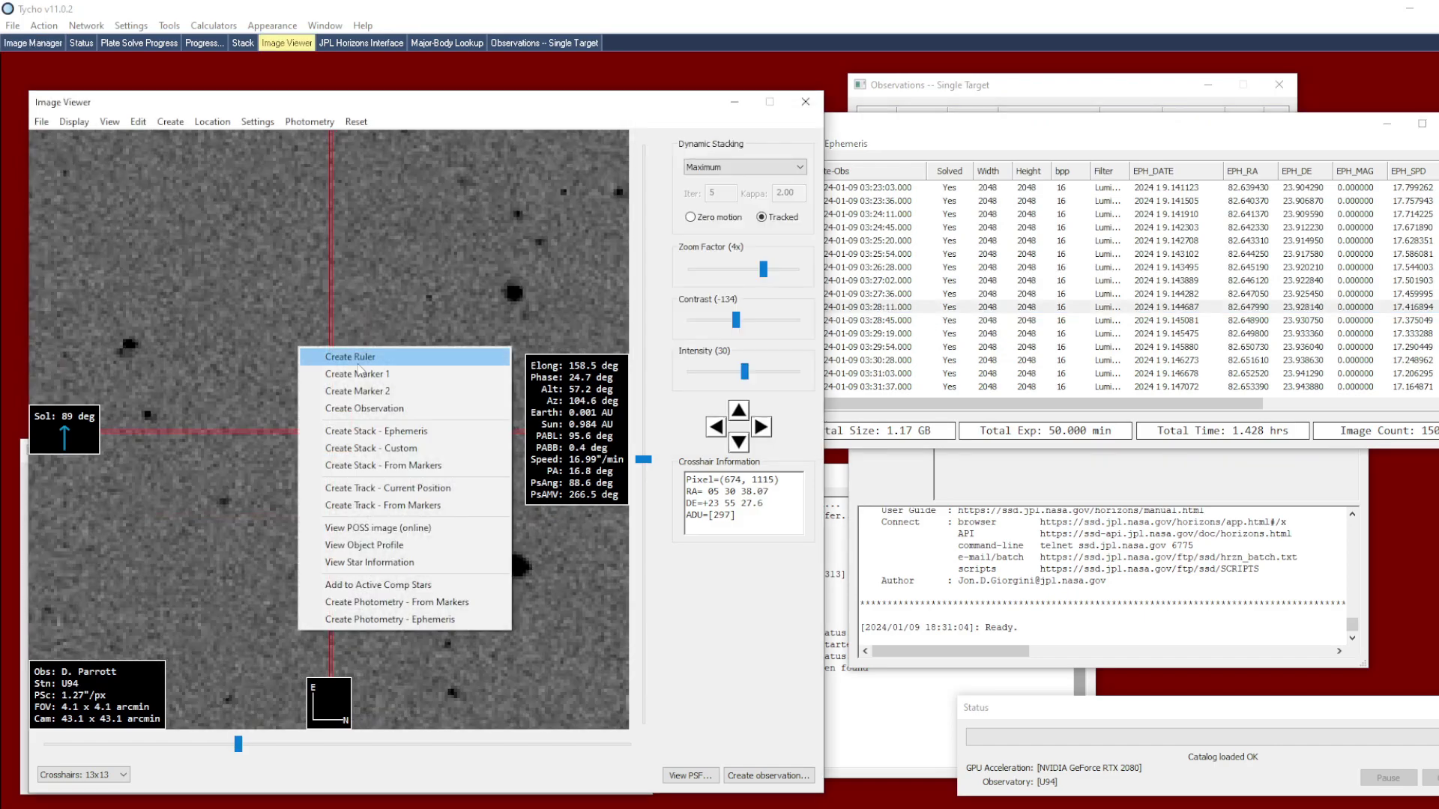
left_click(314, 409)
scroll(1291, 292, "down", 7)
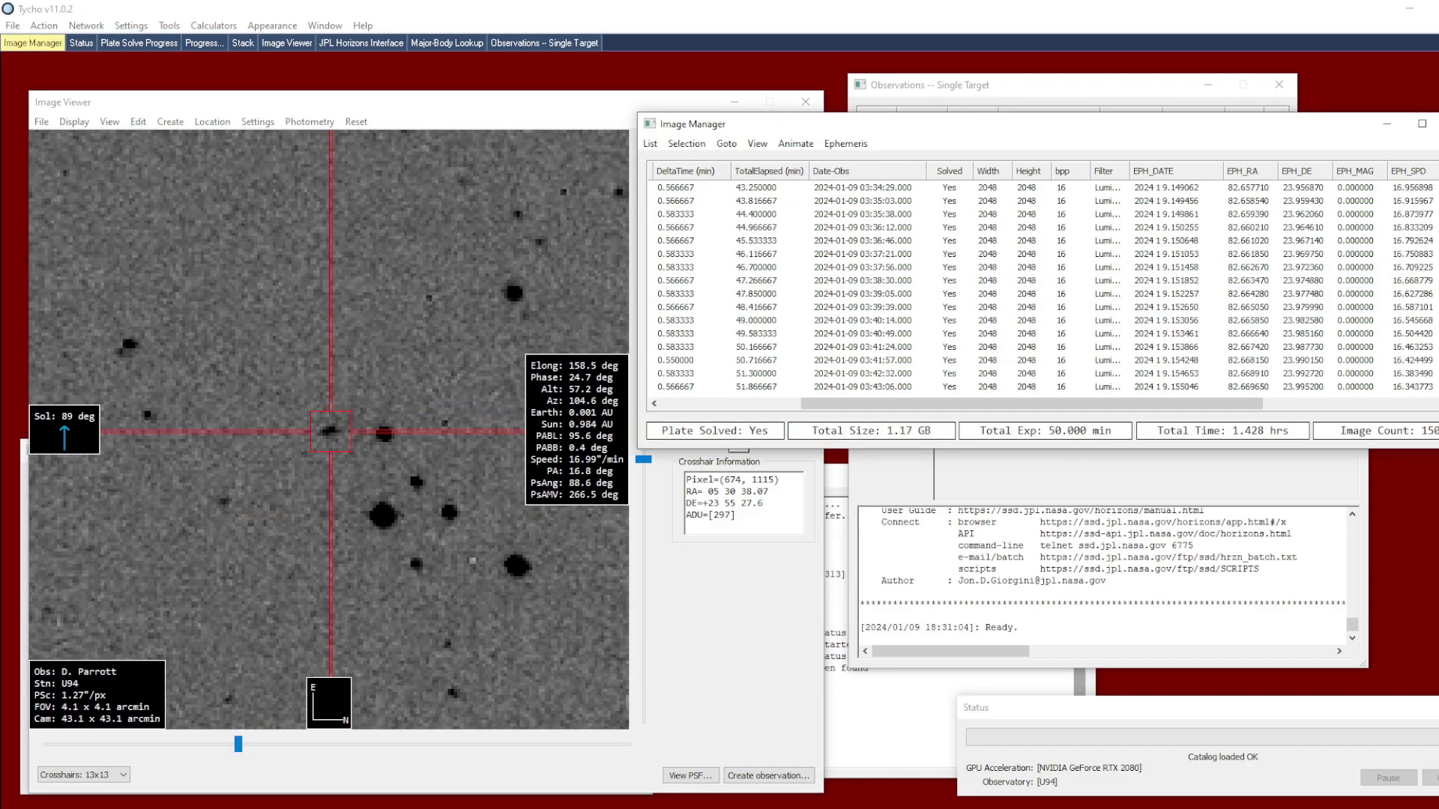
Create an observation of the streaked moving object on the image taken at 03:38:30.
left_click(1290, 282)
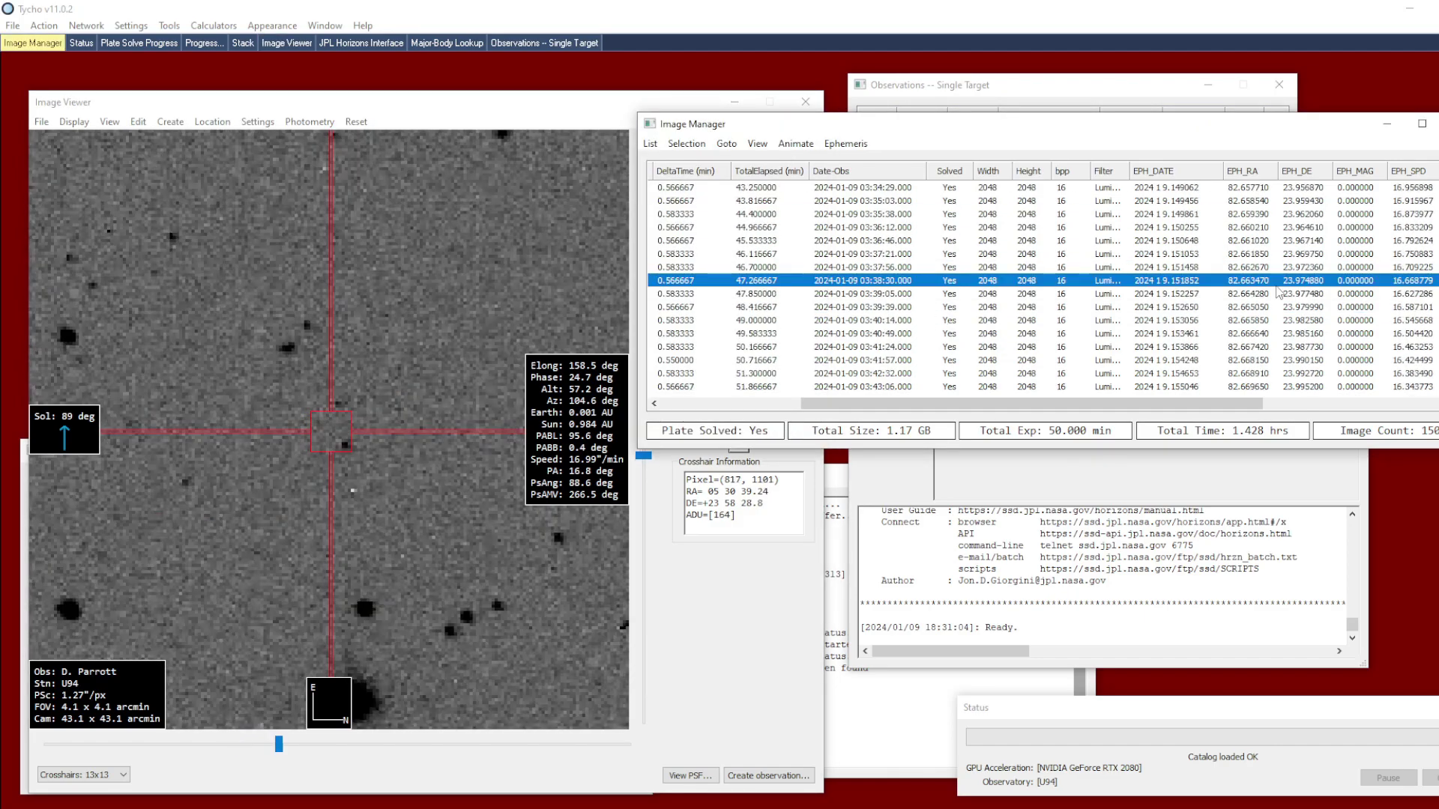
left_click(292, 349)
right_click(372, 353)
left_click(439, 414)
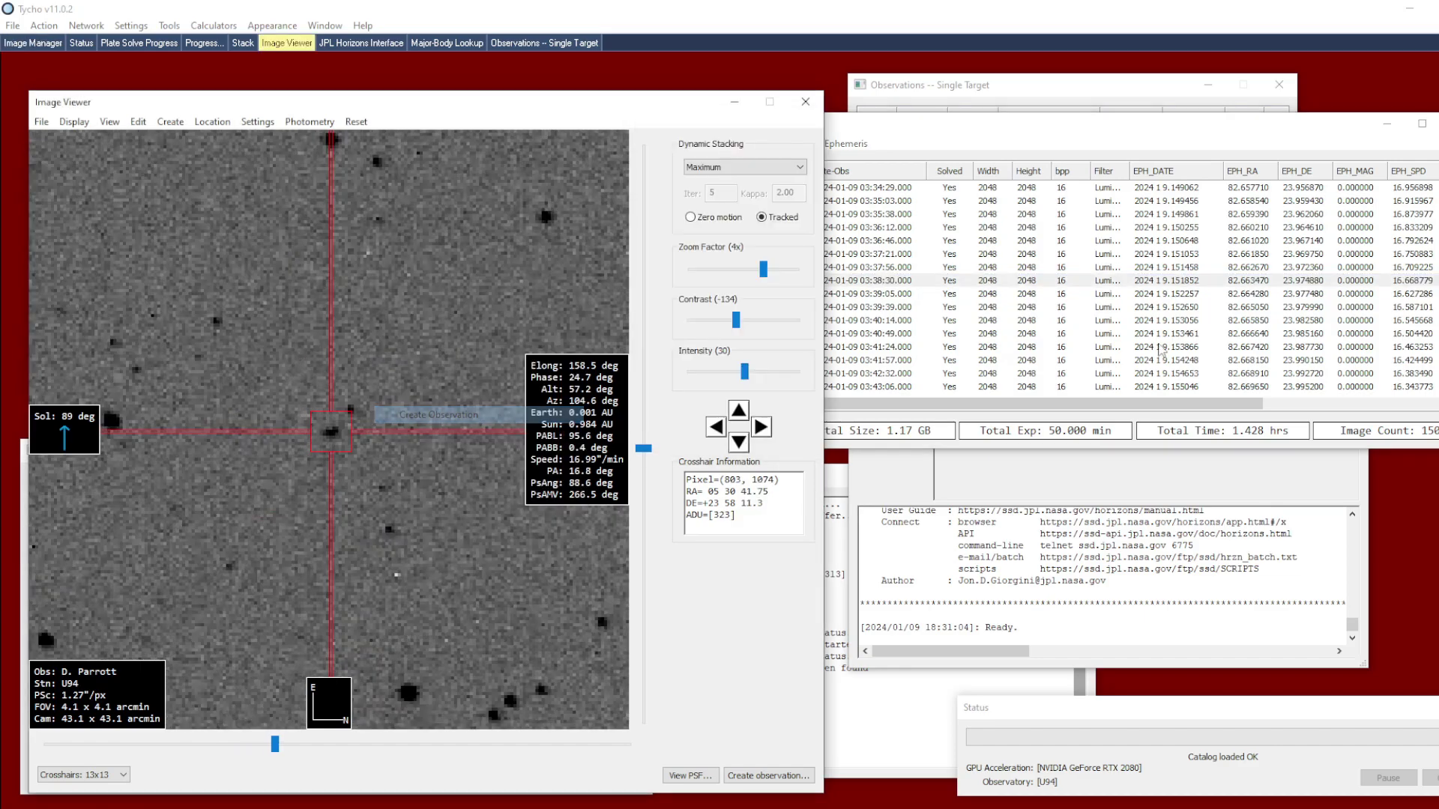
Create an observation of the same moving object on the image taken at 03:45:23.
scroll(1233, 299, "down", 4)
left_click(1233, 298)
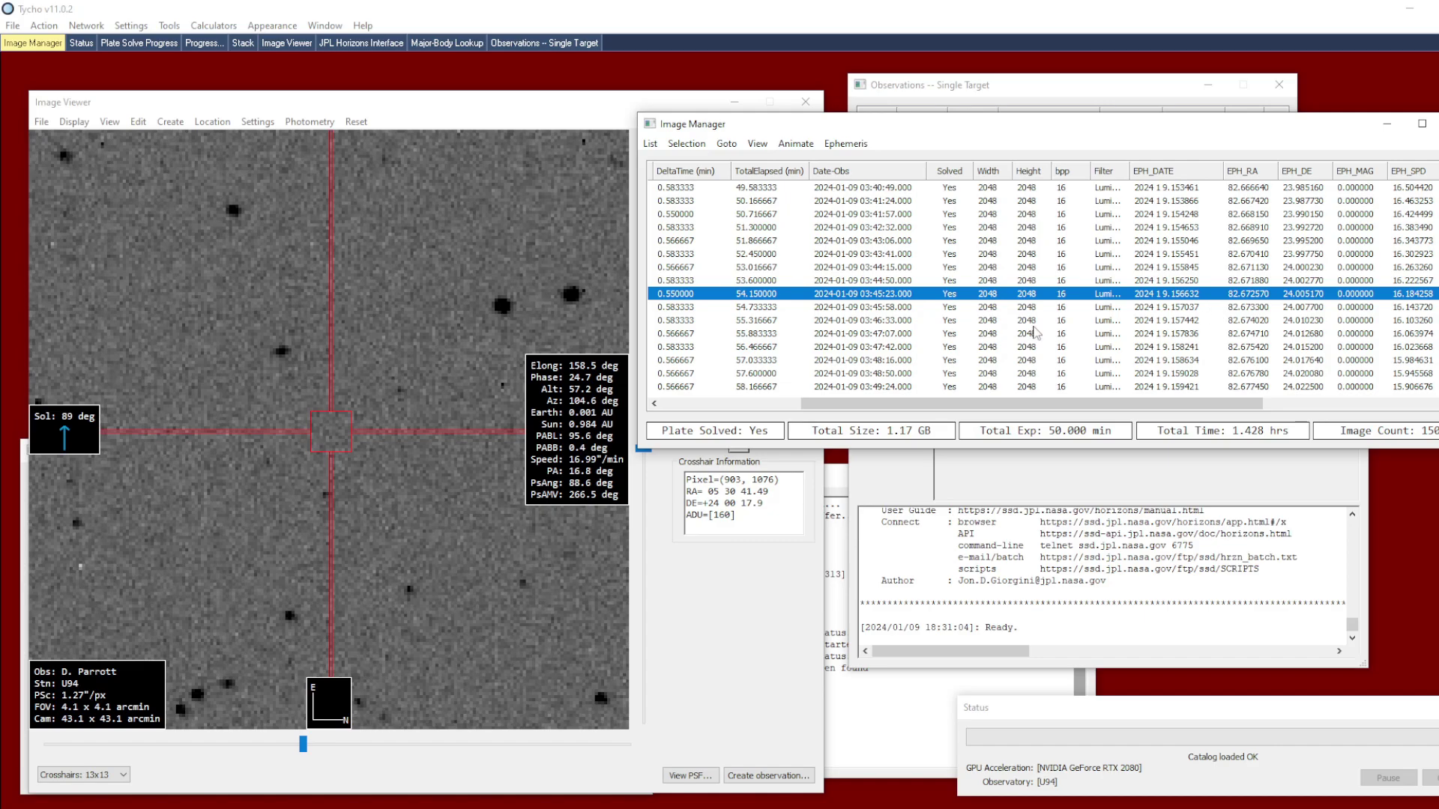
left_click(282, 353)
right_click(358, 361)
left_click(419, 416)
Create another observation of the moving object on the image taken at 03:48:16.
scroll(1230, 293, "down", 2)
left_click(1229, 293)
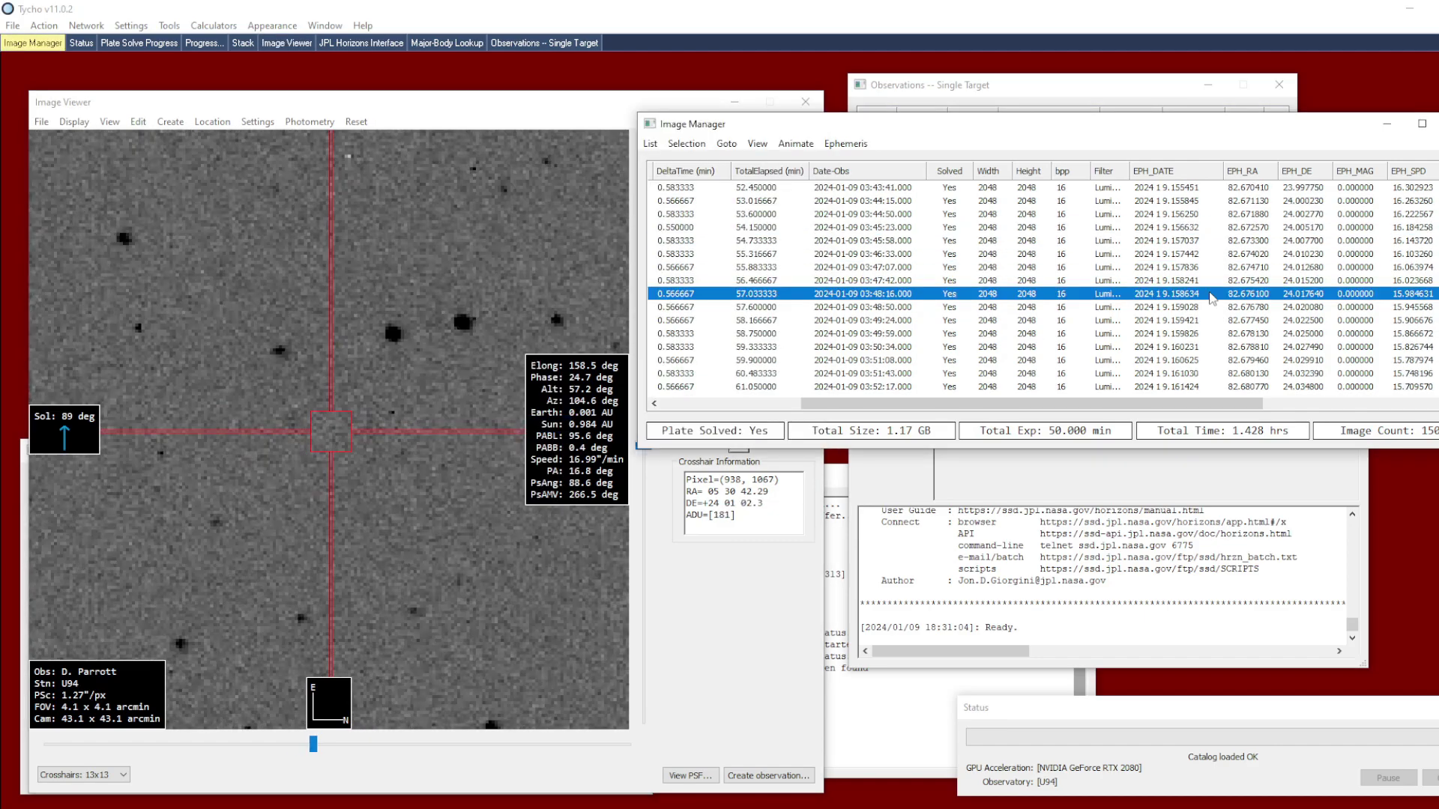
left_click(277, 349)
right_click(336, 361)
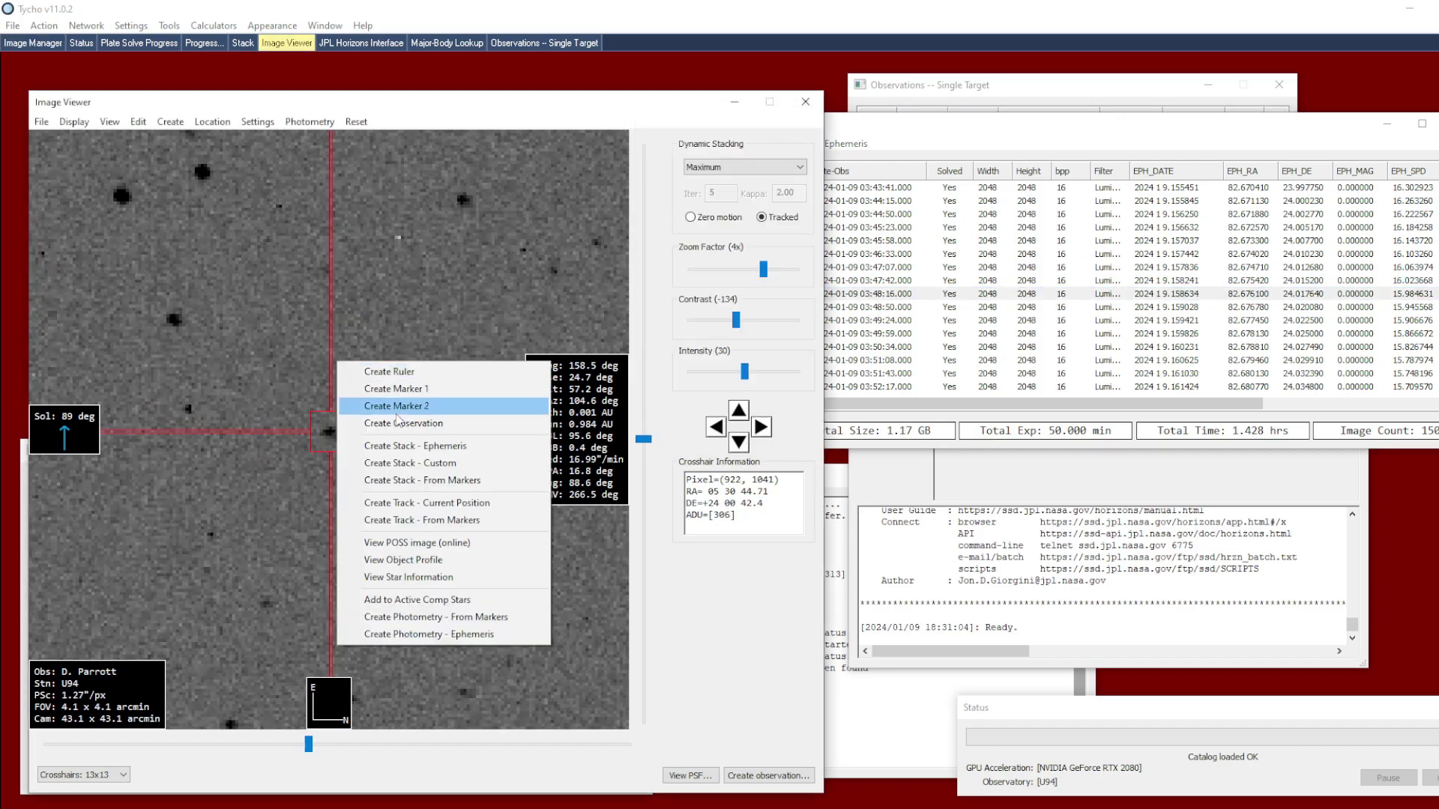
left_click(420, 417)
Go through the later images, including 03:52:17 and 03:55:43, to examine the object's offset from the predicted position.
left_click(950, 313)
scroll(952, 315, "down", 3)
left_click(964, 334)
scroll(966, 344, "down", 2)
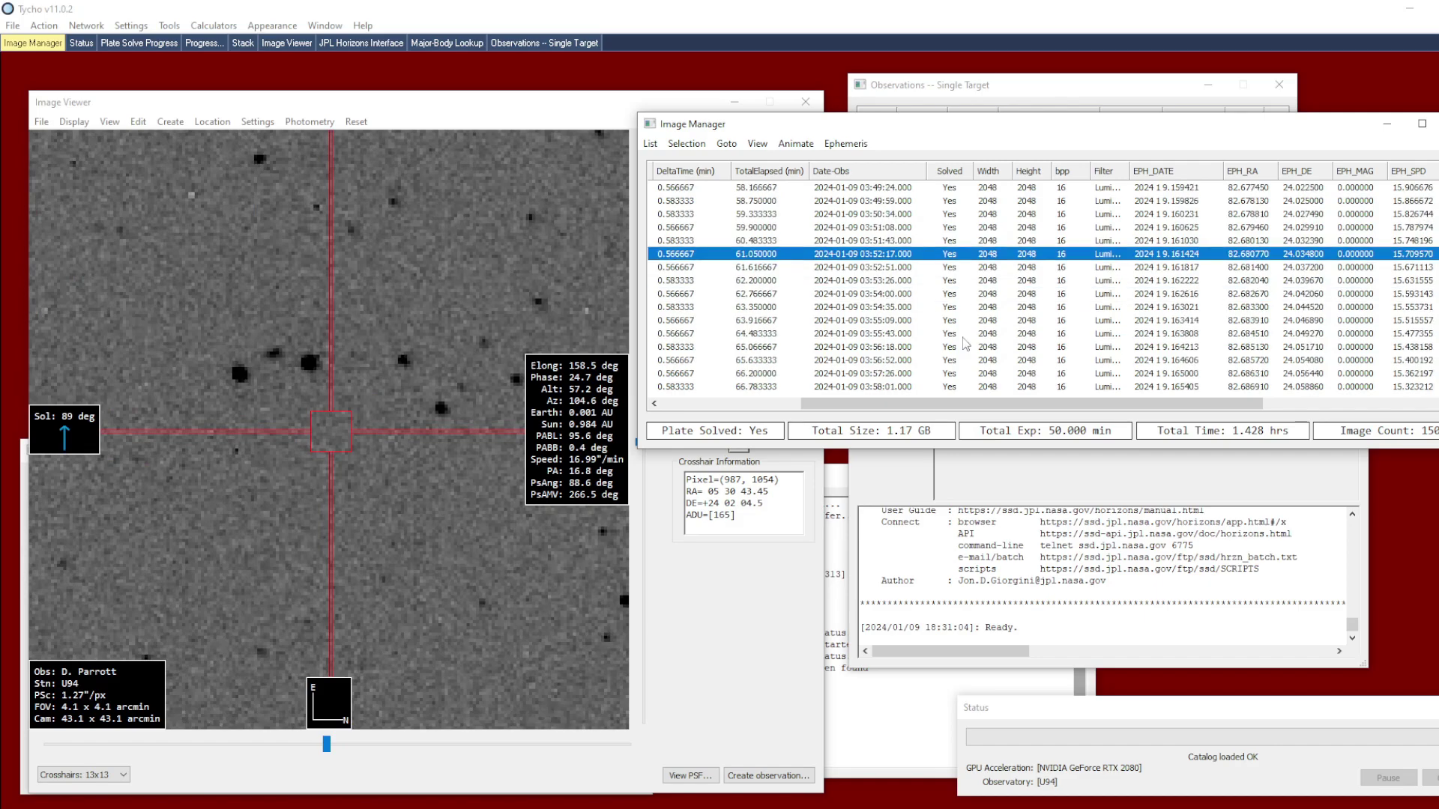
left_click(964, 336)
left_click(766, 349)
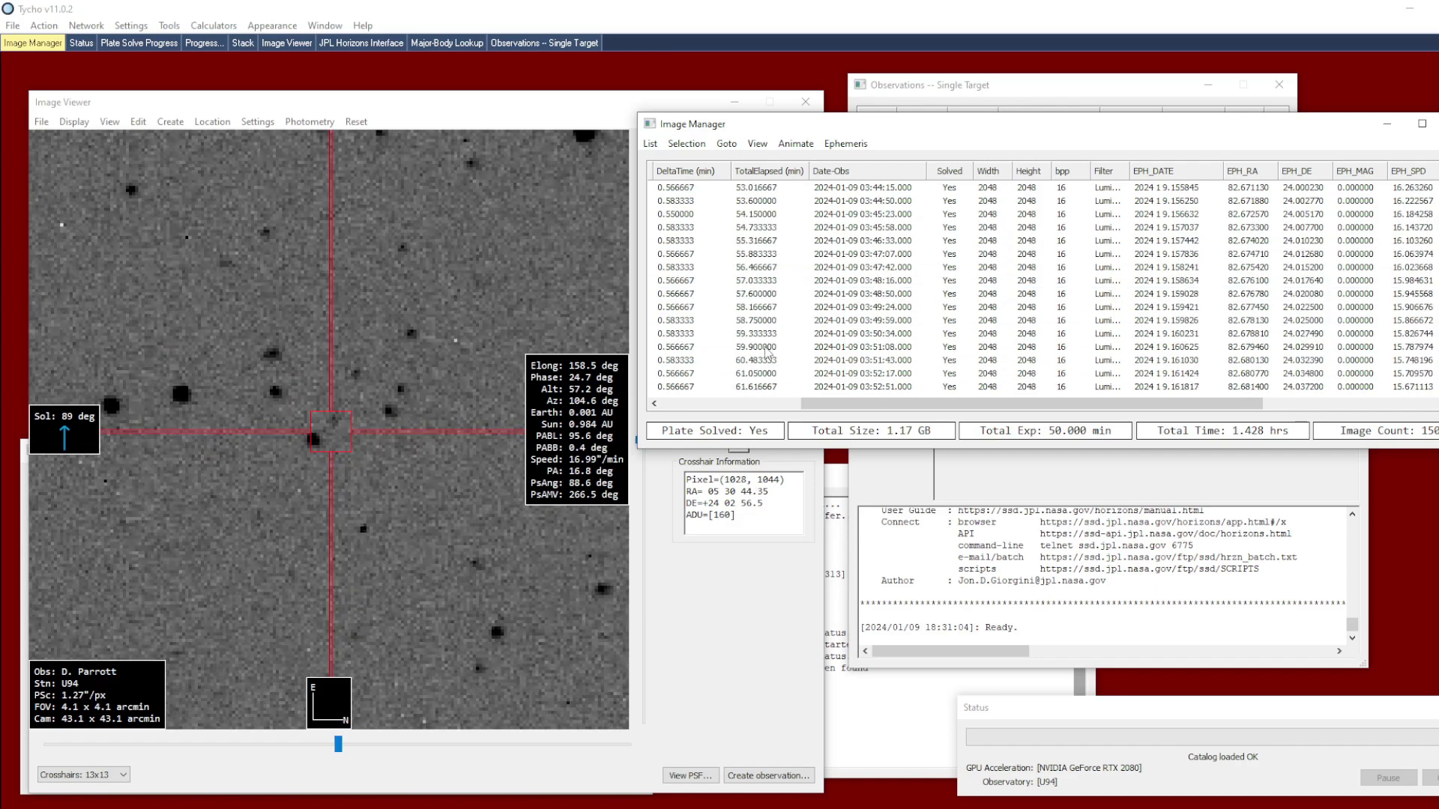
On the 03:48:50 image, place Marker 1 at the predicted position and Marker 2 on the moving object to measure the offset in arcseconds.
scroll(764, 350, "up", 3)
left_click(755, 295)
scroll(755, 294, "up", 1)
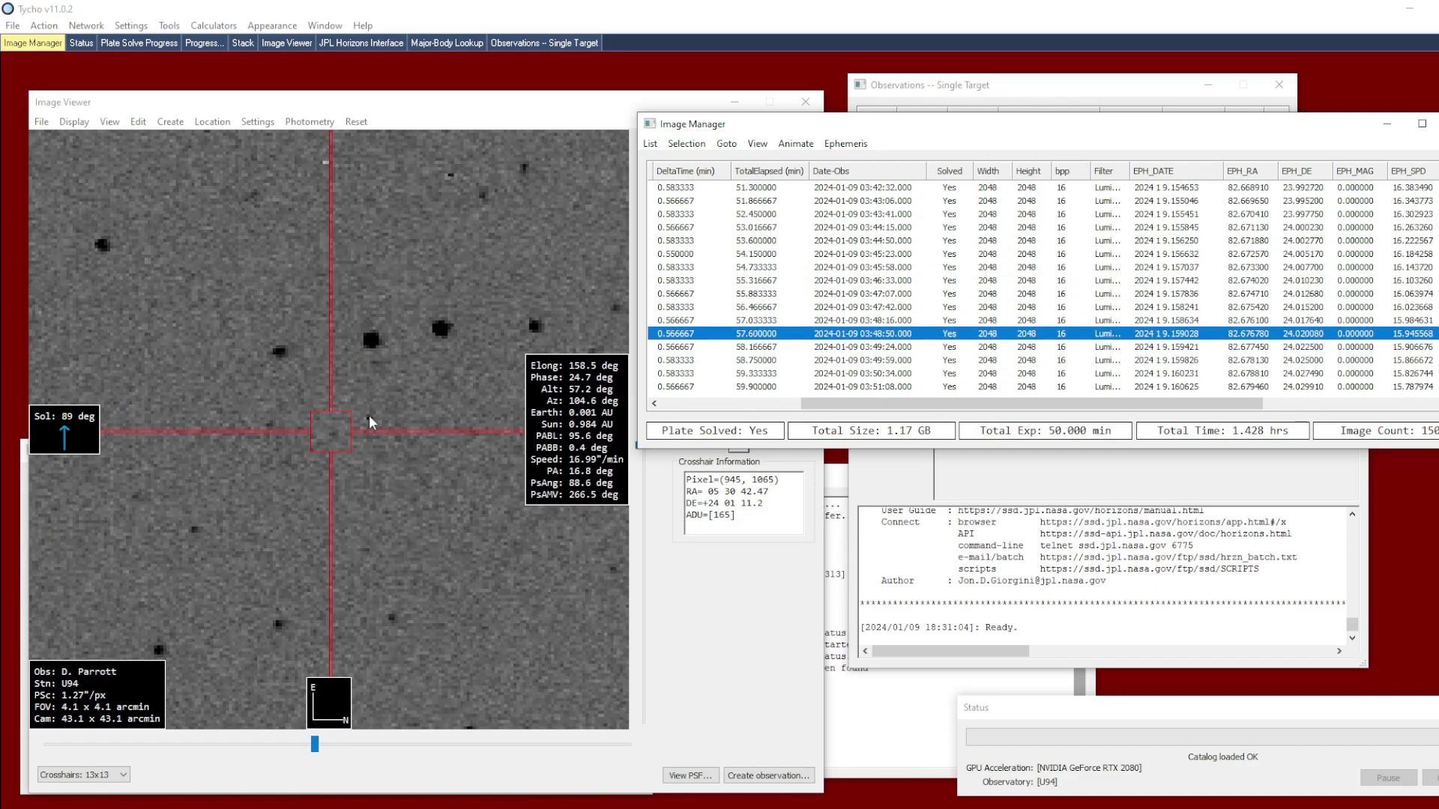
right_click(367, 437)
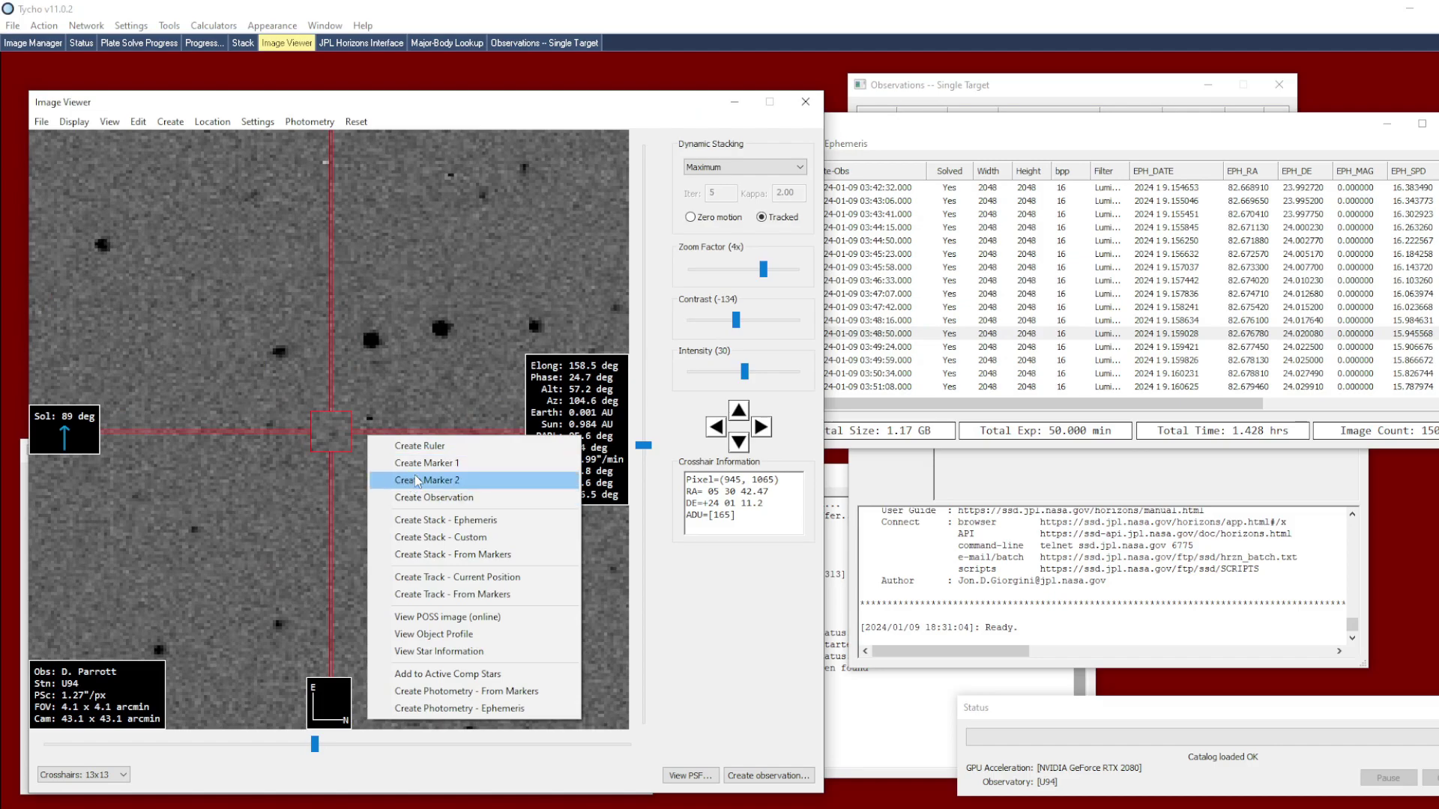
left_click(417, 463)
right_click(282, 360)
left_click(328, 398)
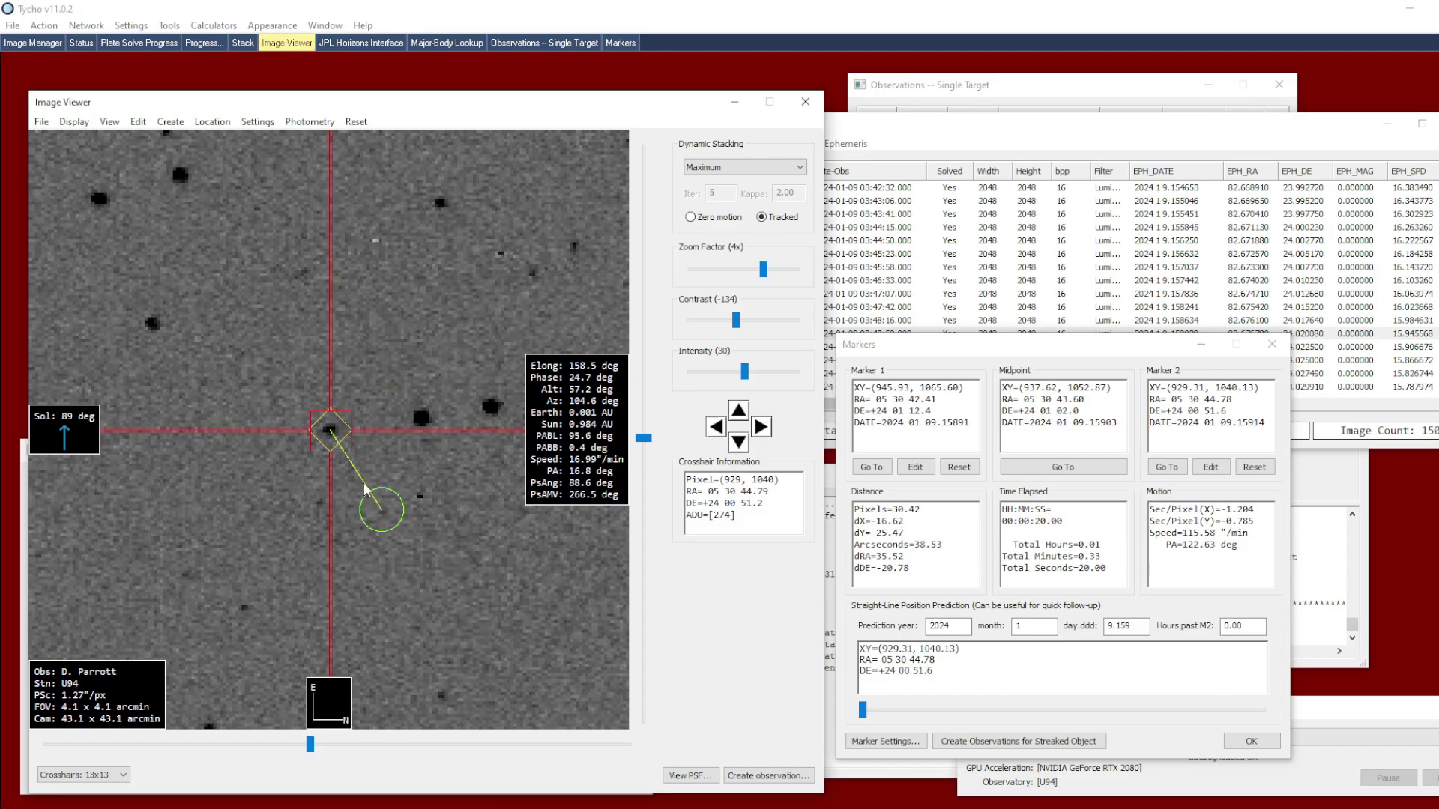
left_click_drag(924, 348, 905, 347)
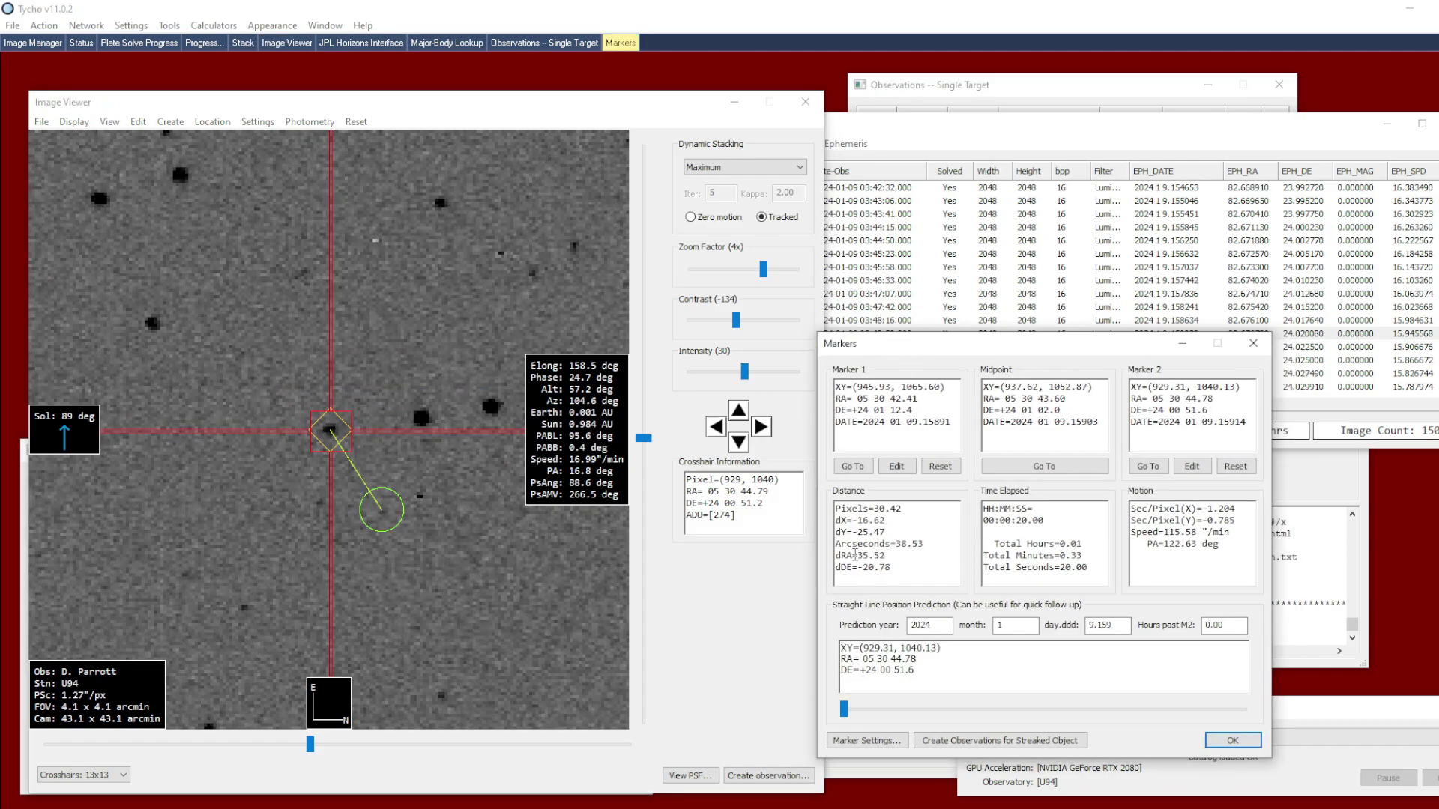
left_click_drag(897, 542, 928, 546)
left_click_drag(921, 346, 952, 347)
Create an observation of the moving object on the image taken at 03:54:35.
left_click(1289, 308)
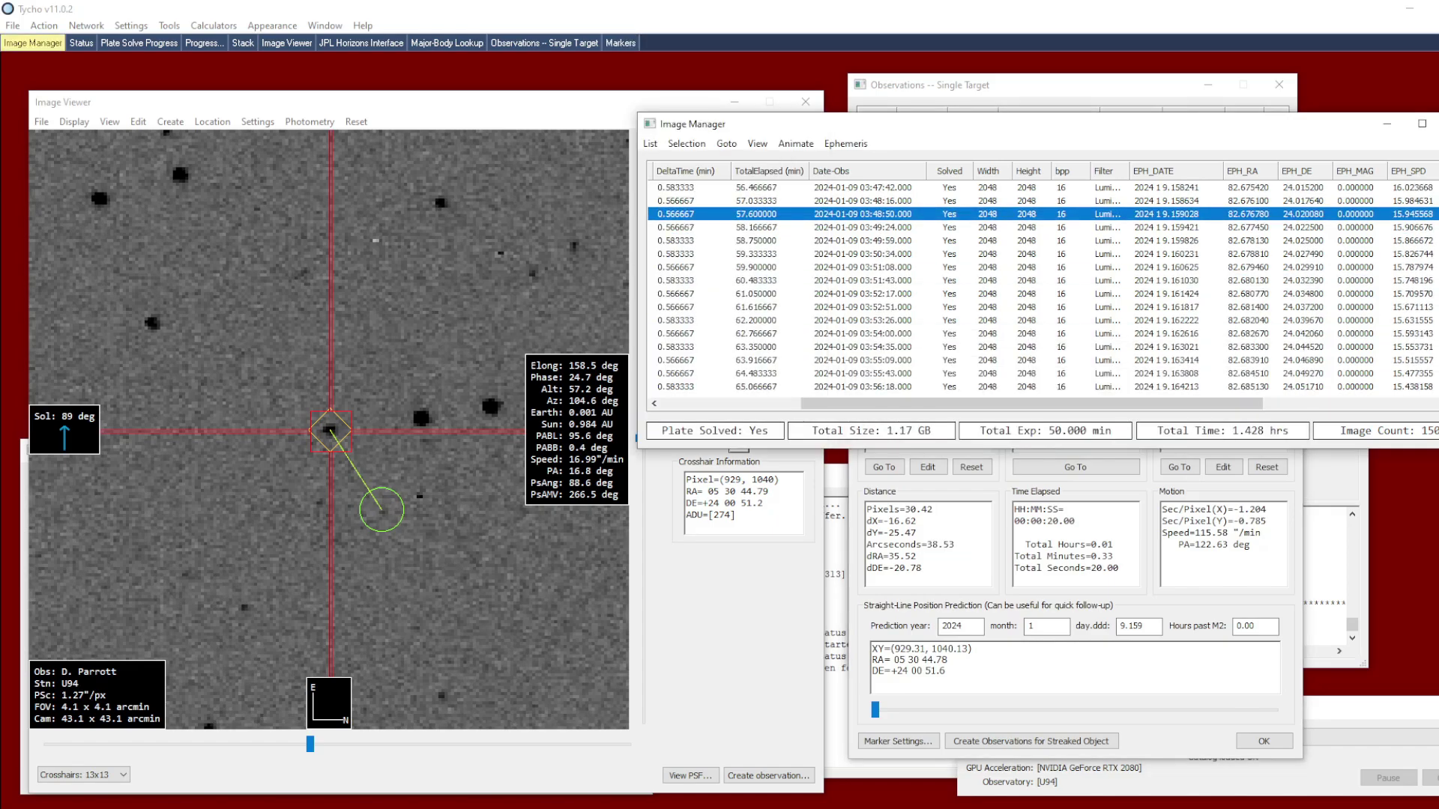
left_click(1266, 320)
left_click(1245, 346)
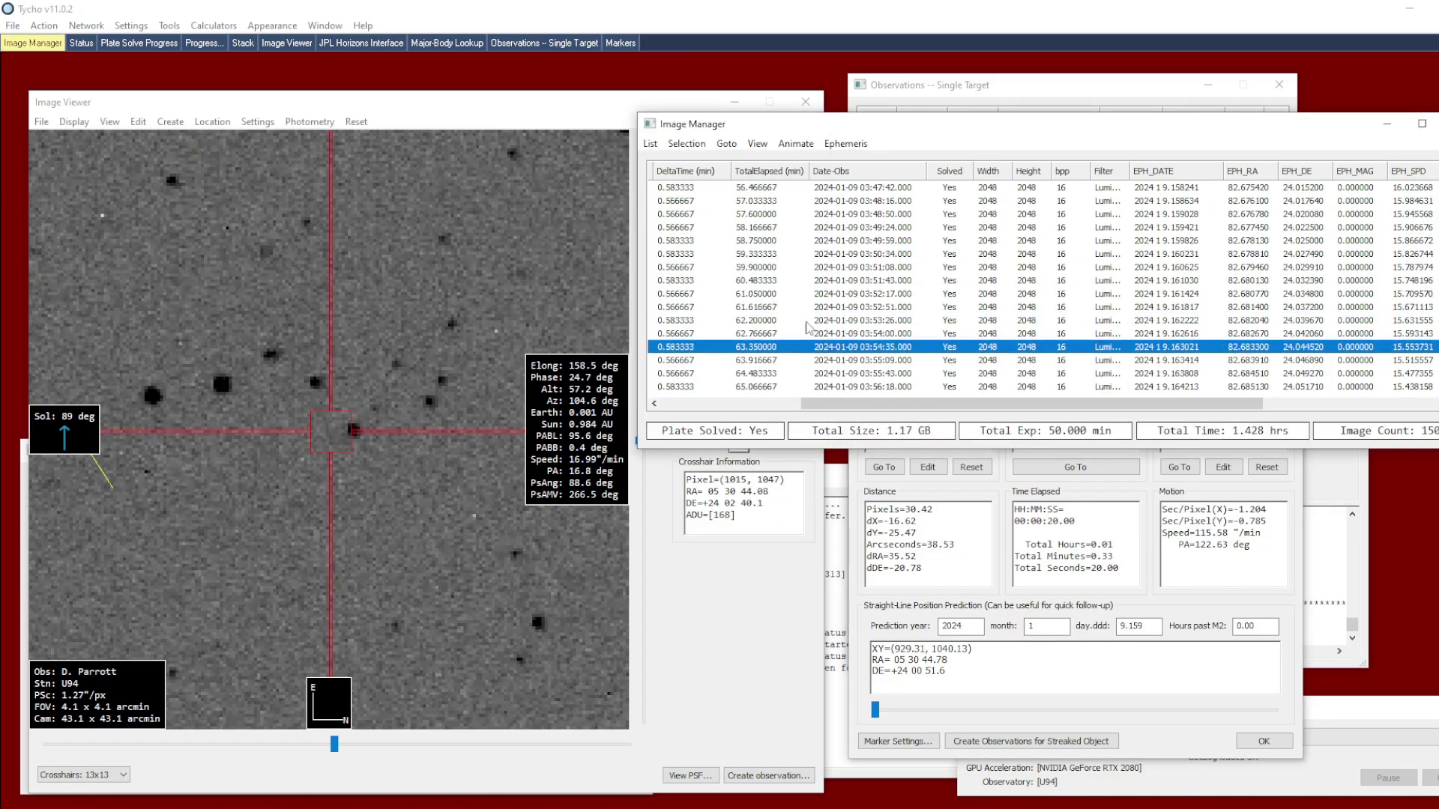
left_click(277, 362)
right_click(332, 366)
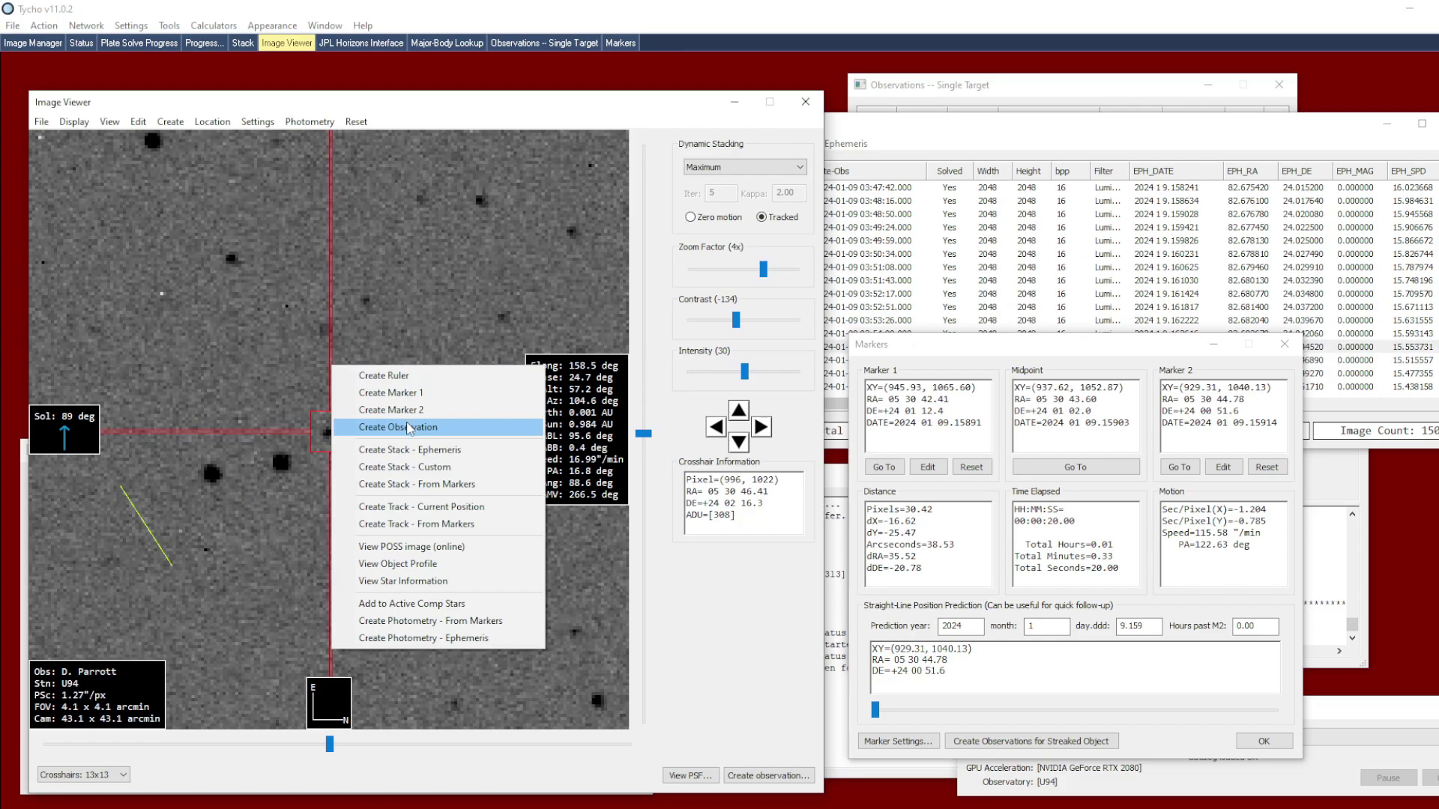
left_click(411, 422)
Create an observation of the moving object on the image taken at 04:02:39.
left_click(1406, 315)
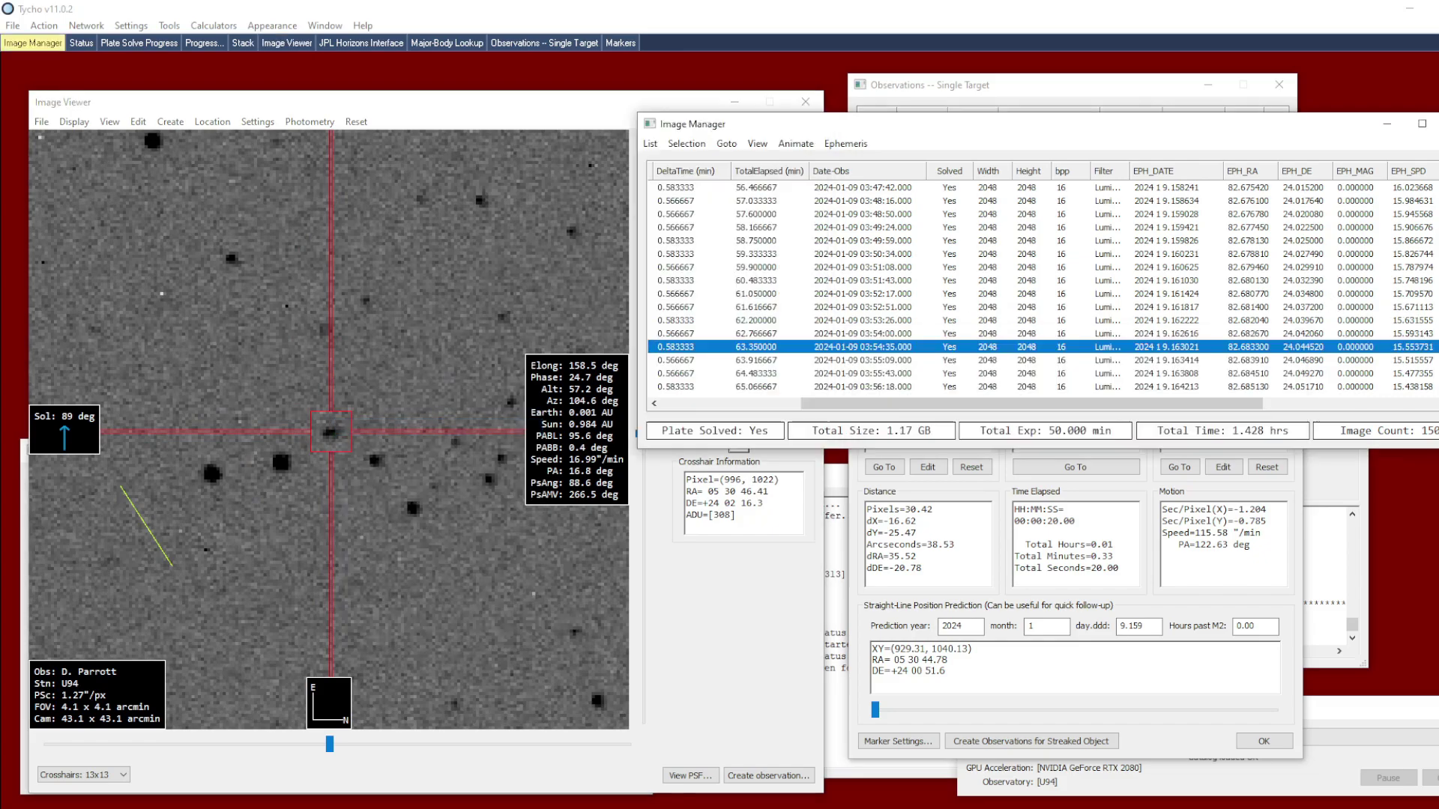
scroll(1340, 341, "down", 1)
left_click(1338, 333)
left_click(266, 361)
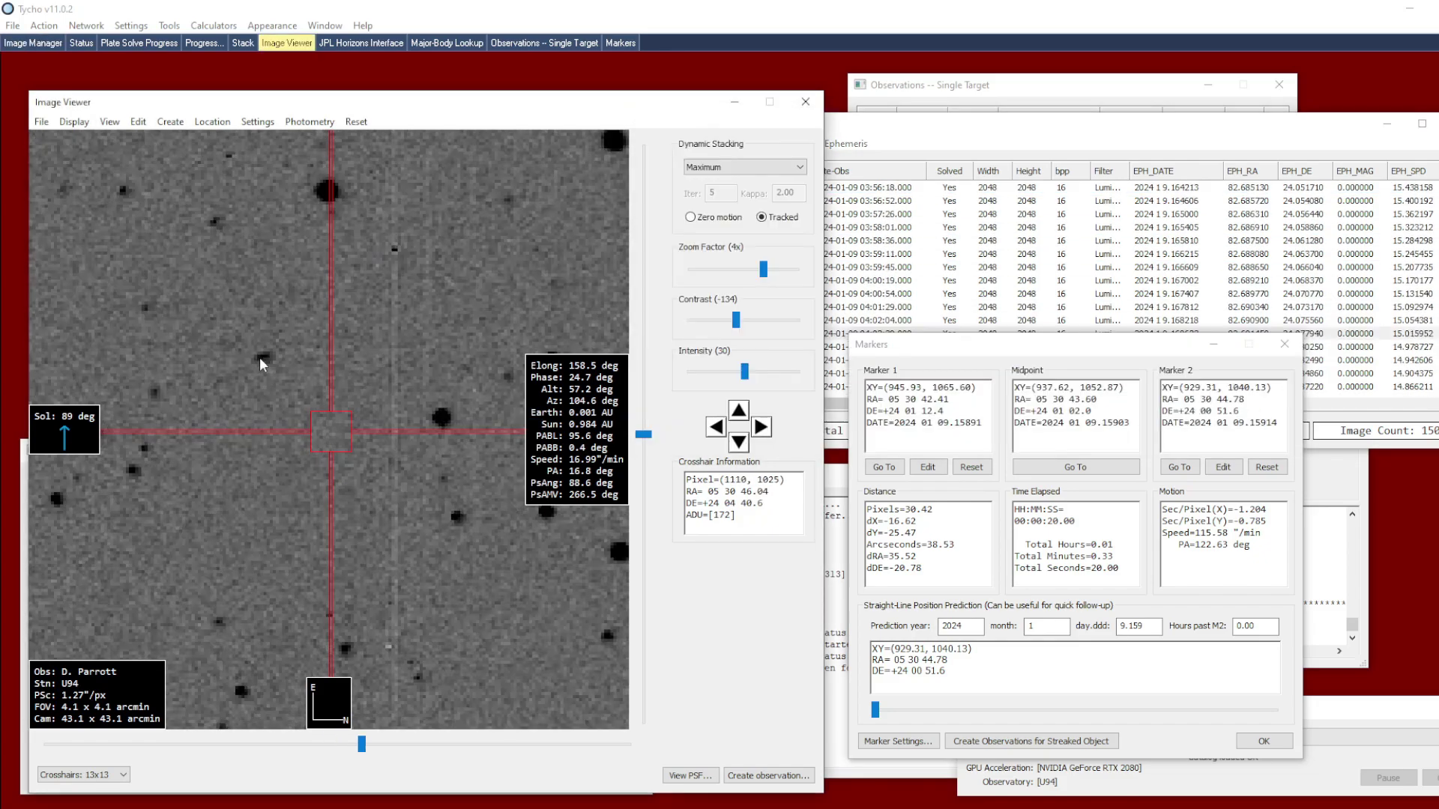
right_click(289, 359)
left_click(390, 419)
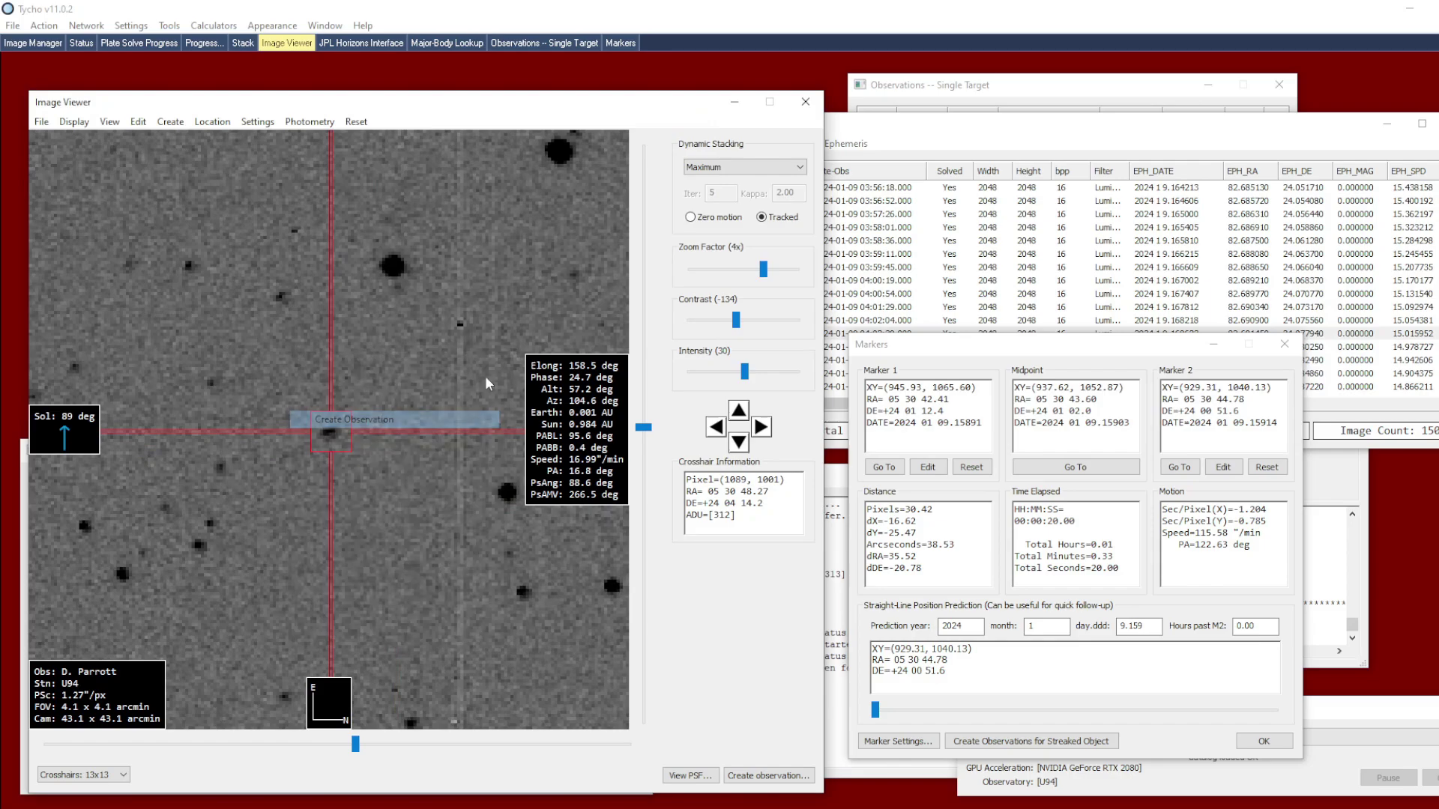
Add the recorded single-target observations to the target list under the tracklet ID ABC0574.
left_click(1004, 96)
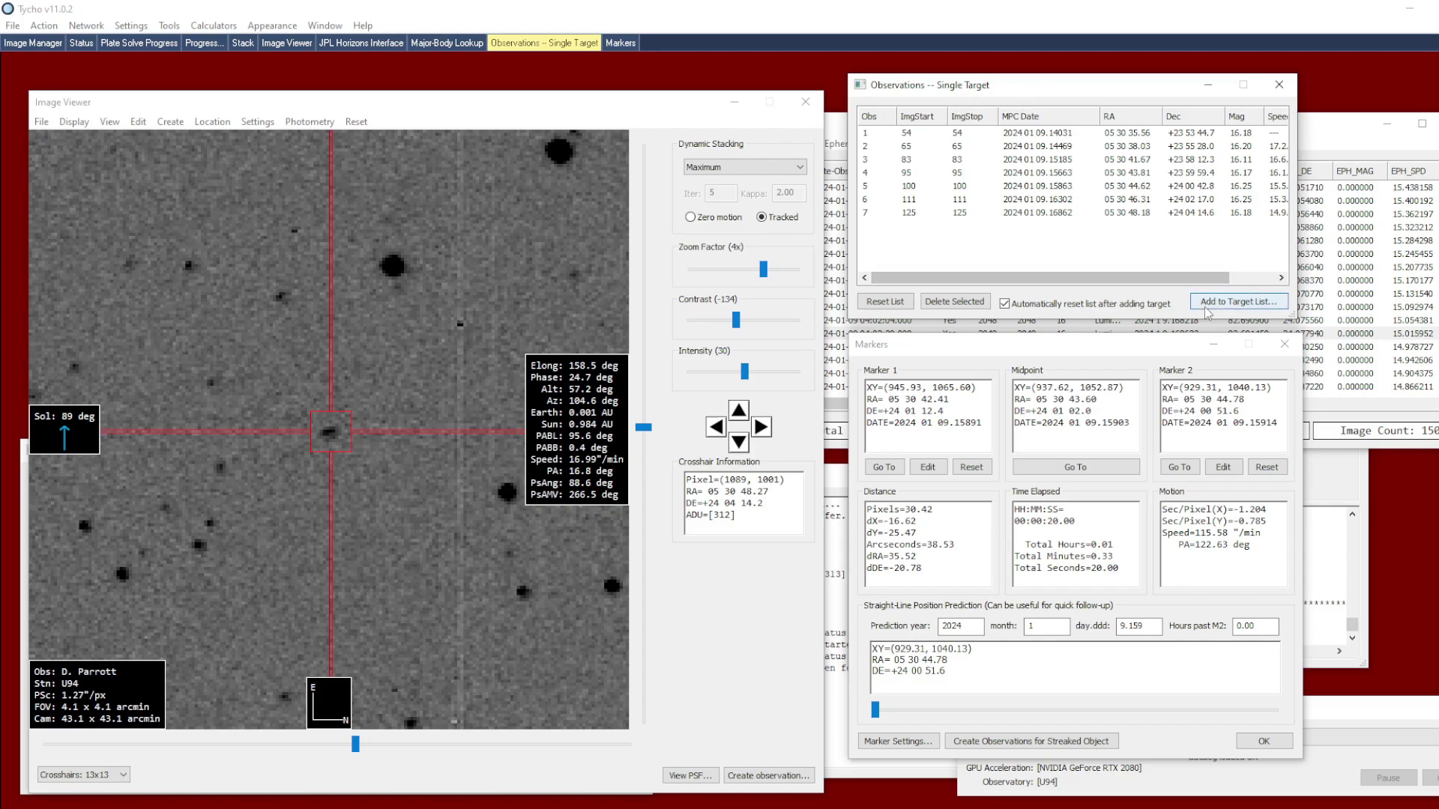
left_click(1255, 303)
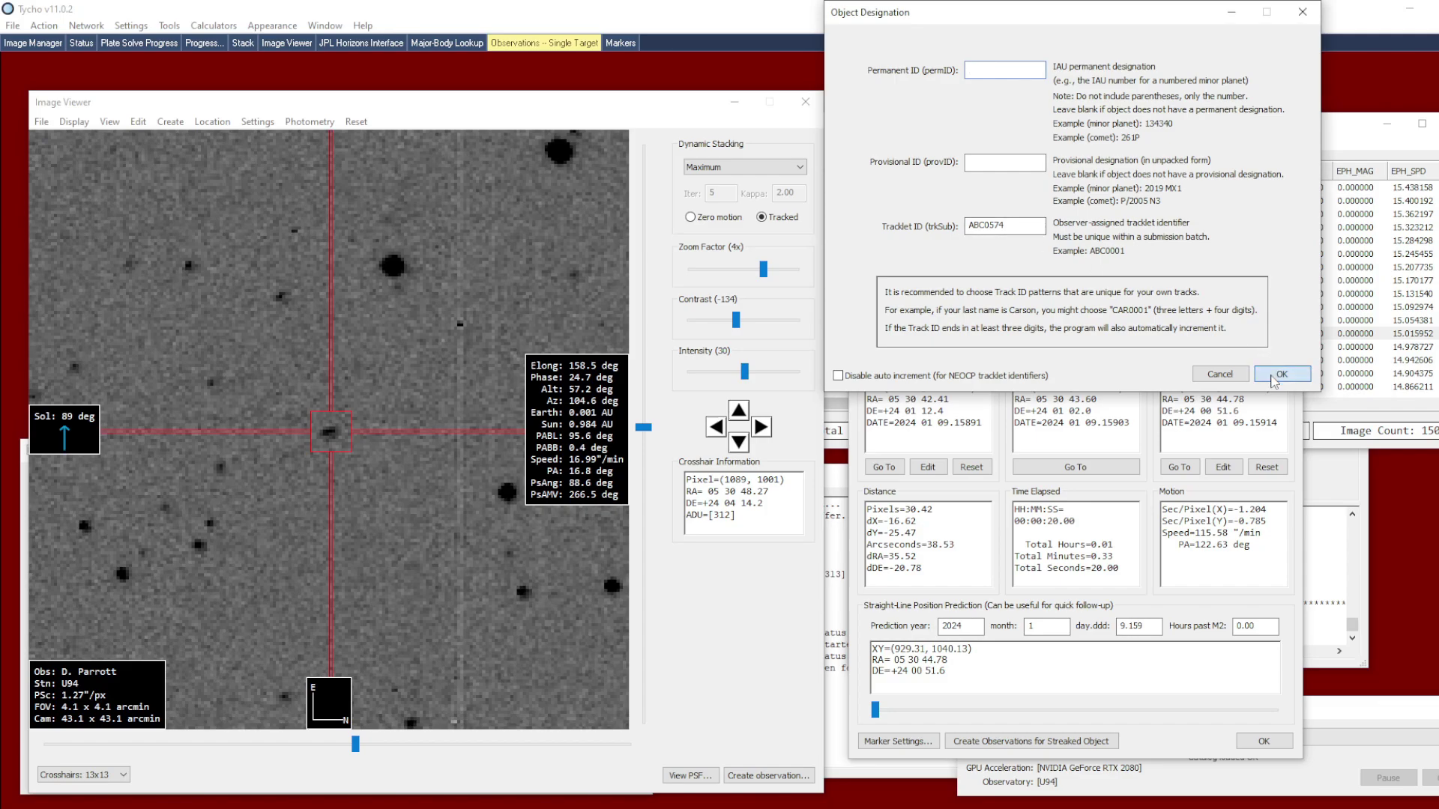
left_click(1281, 374)
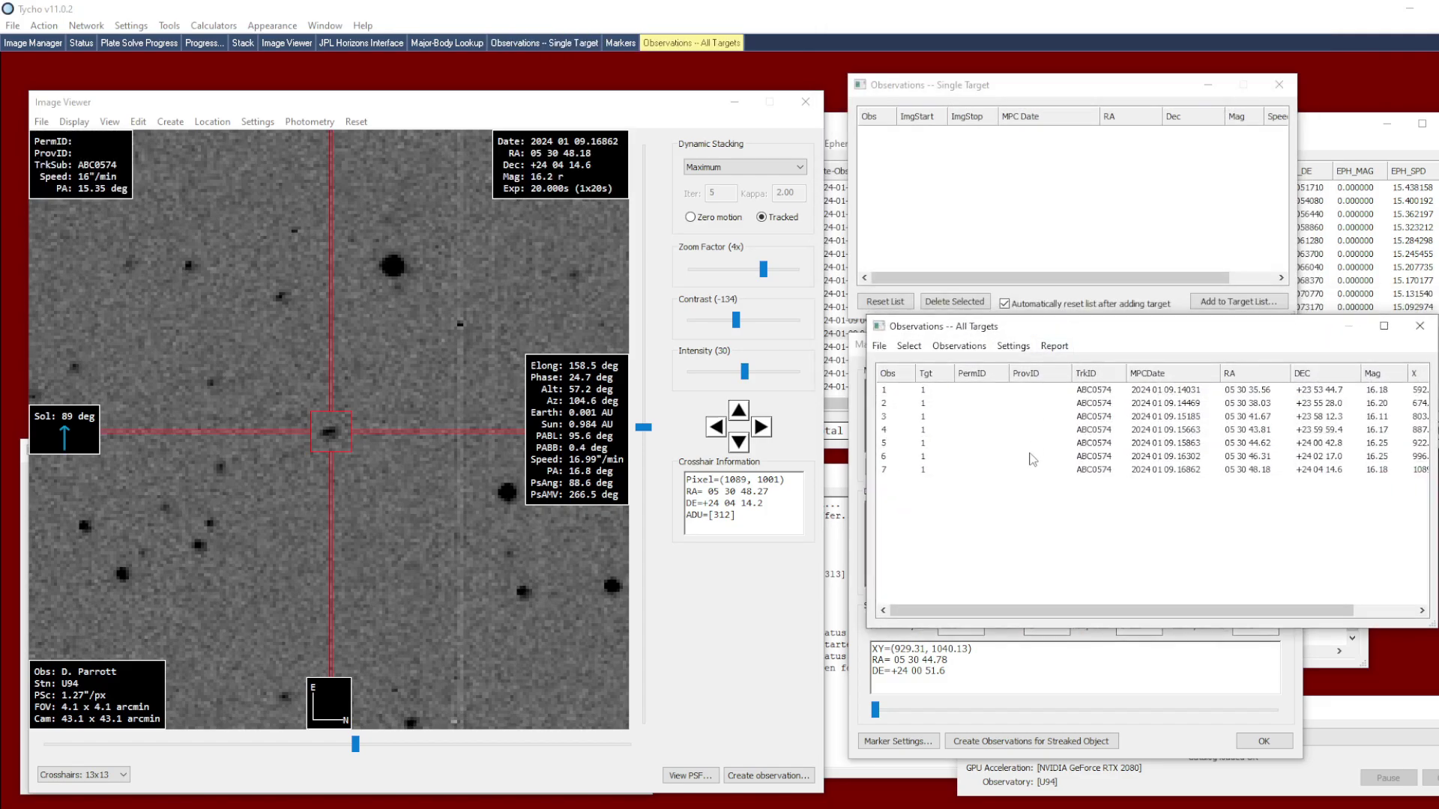
Open all seven ABC0574 observations in text form and compute an orbit from them.
left_click_drag(1052, 507, 955, 381)
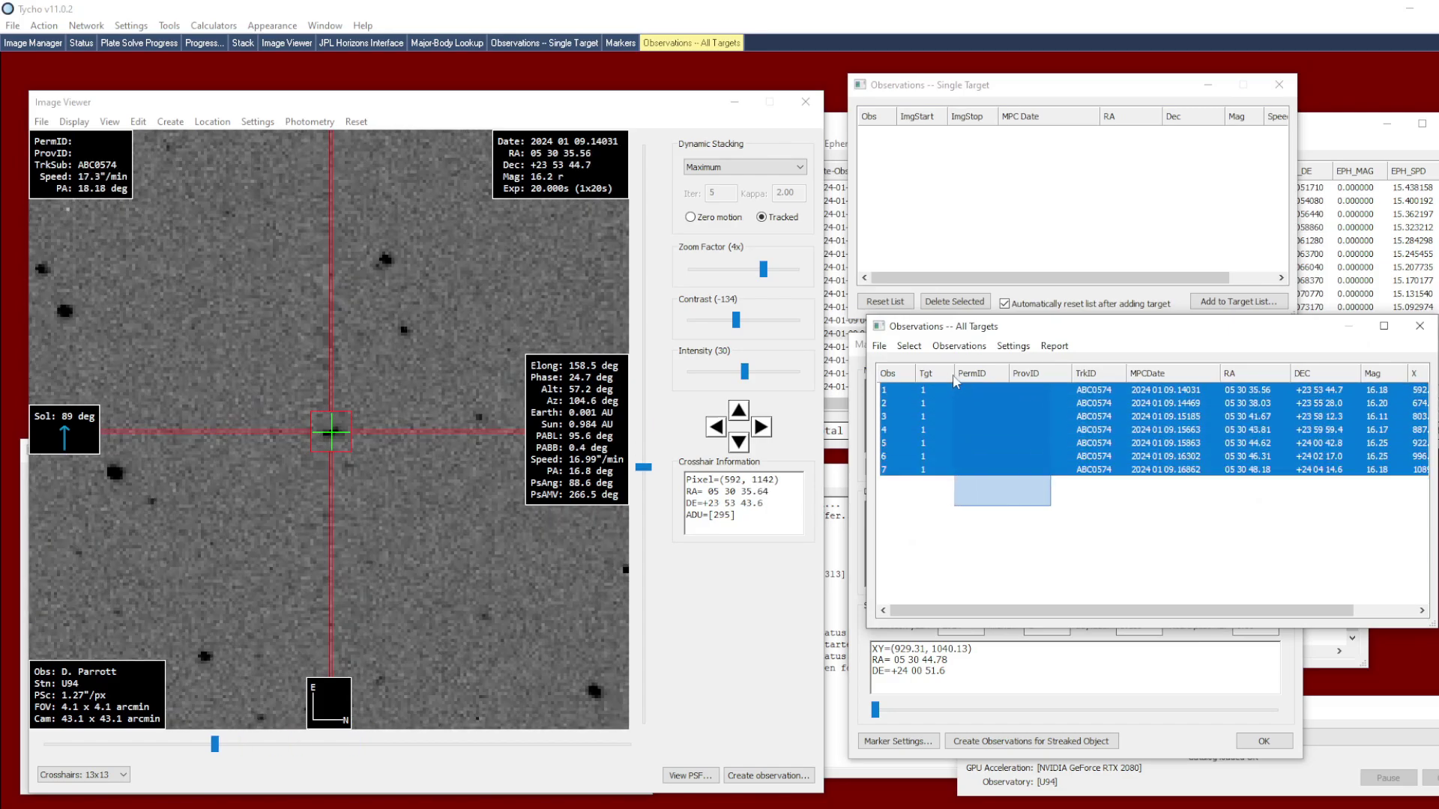
right_click(949, 412)
left_click(1005, 420)
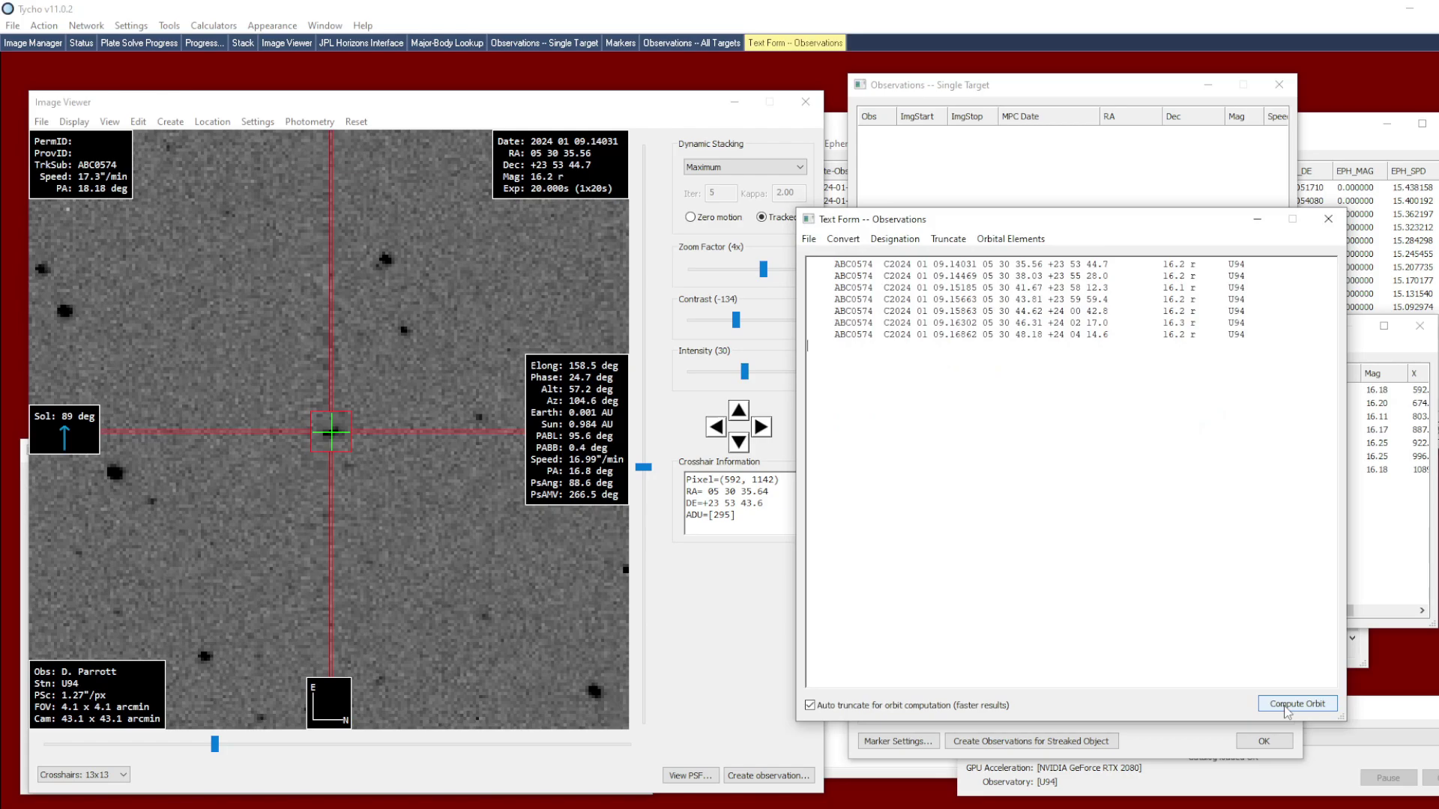
left_click(1286, 706)
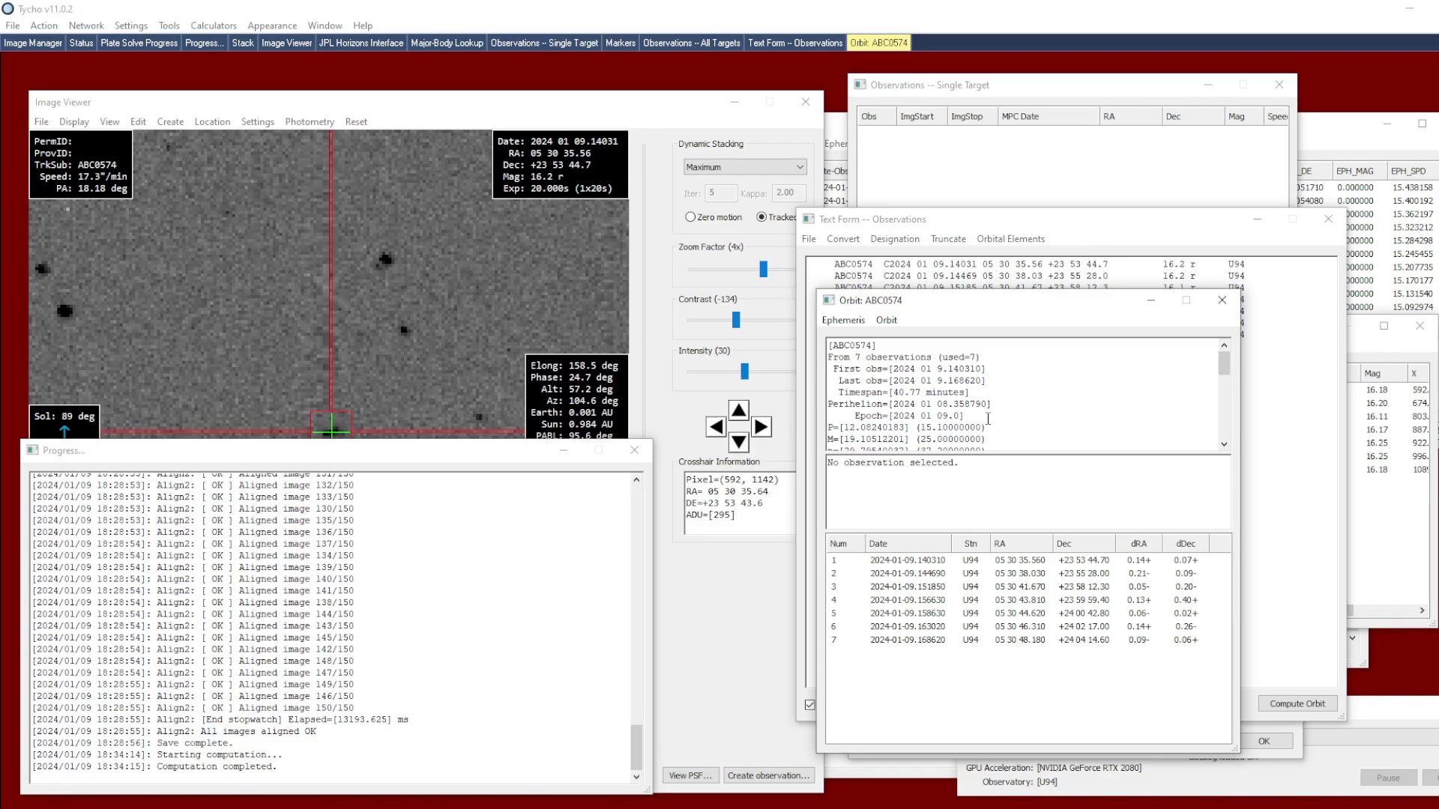
Attach the computed orbit's ephemeris to the dataset and review the updated ephemeris columns for the images.
left_click(843, 320)
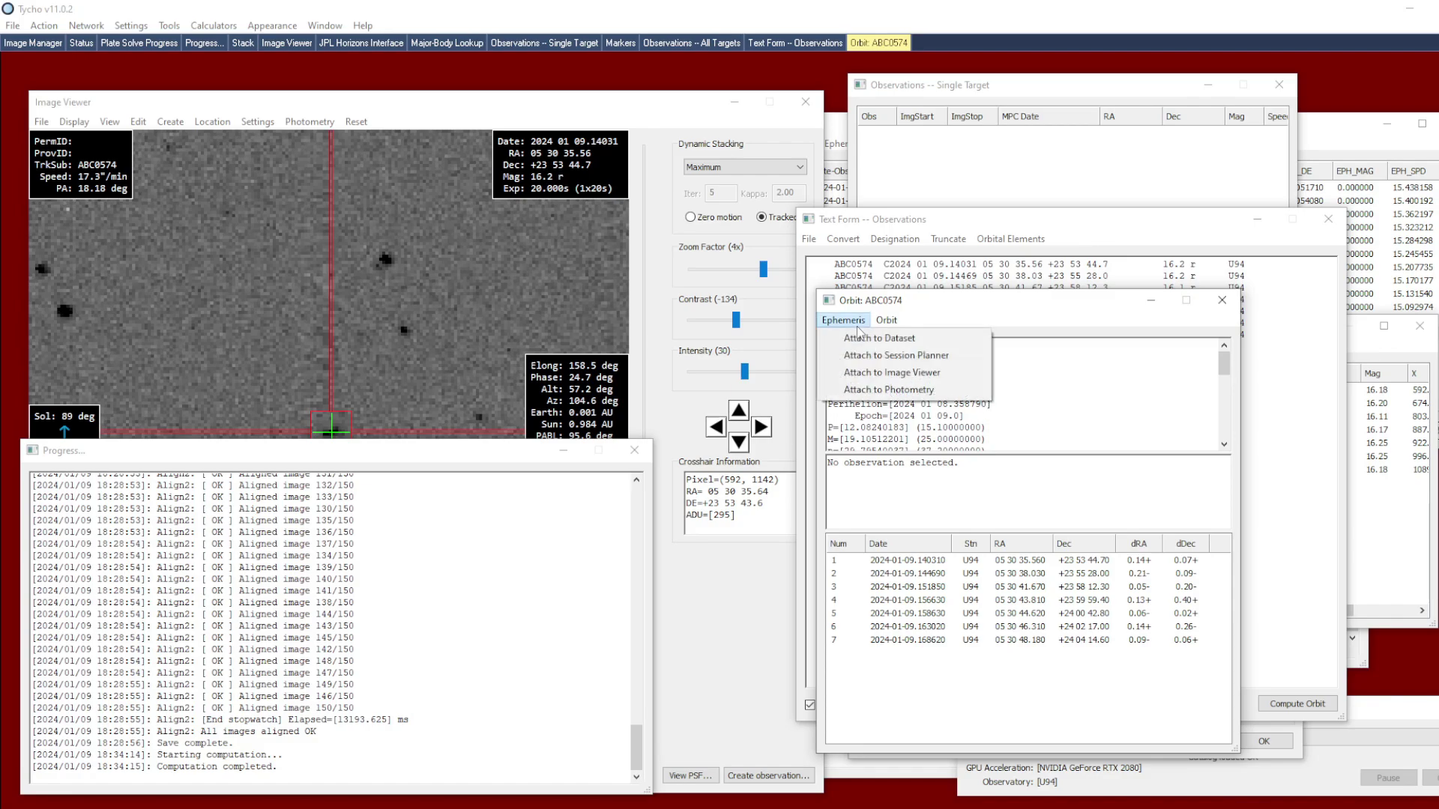
left_click(926, 344)
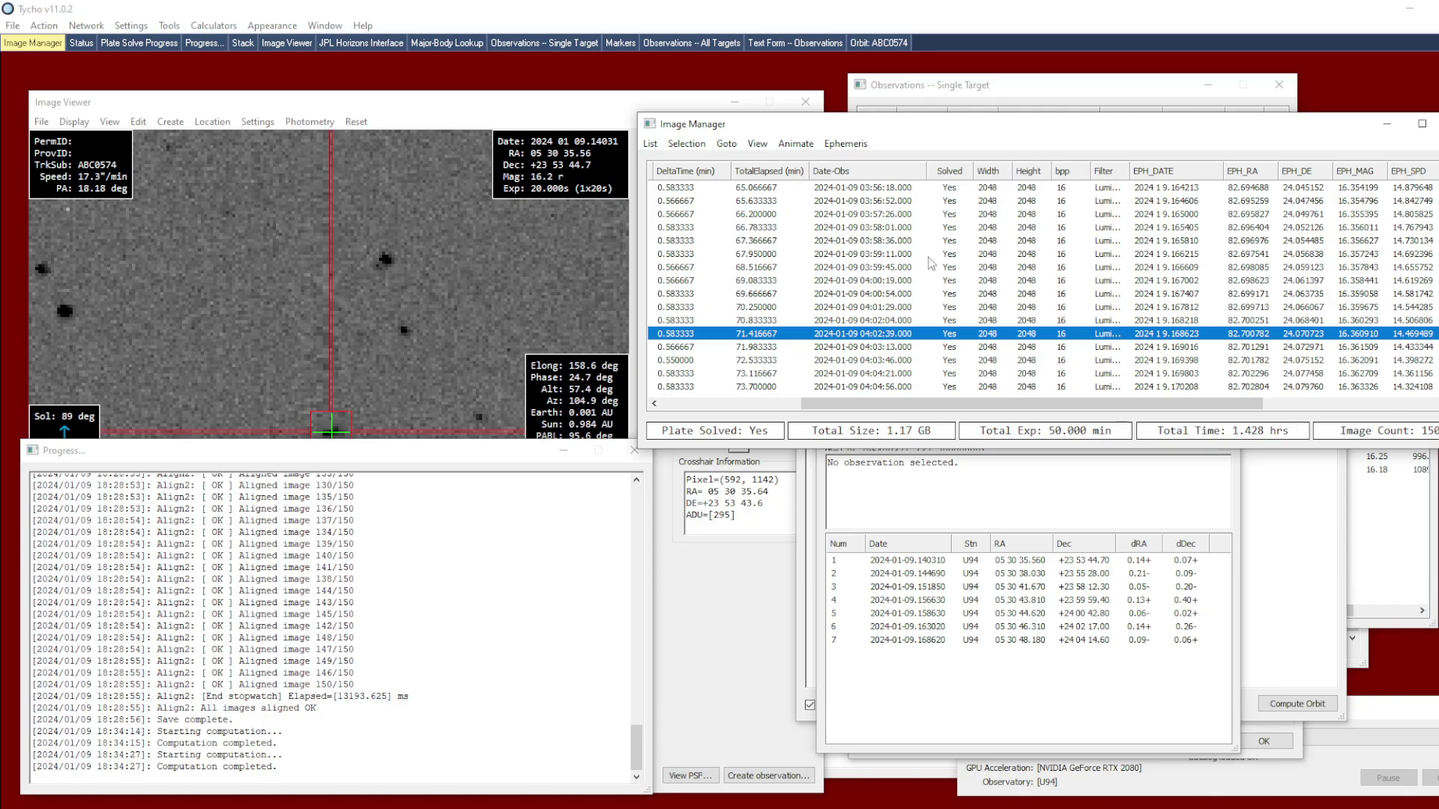
left_click_drag(914, 403, 984, 402)
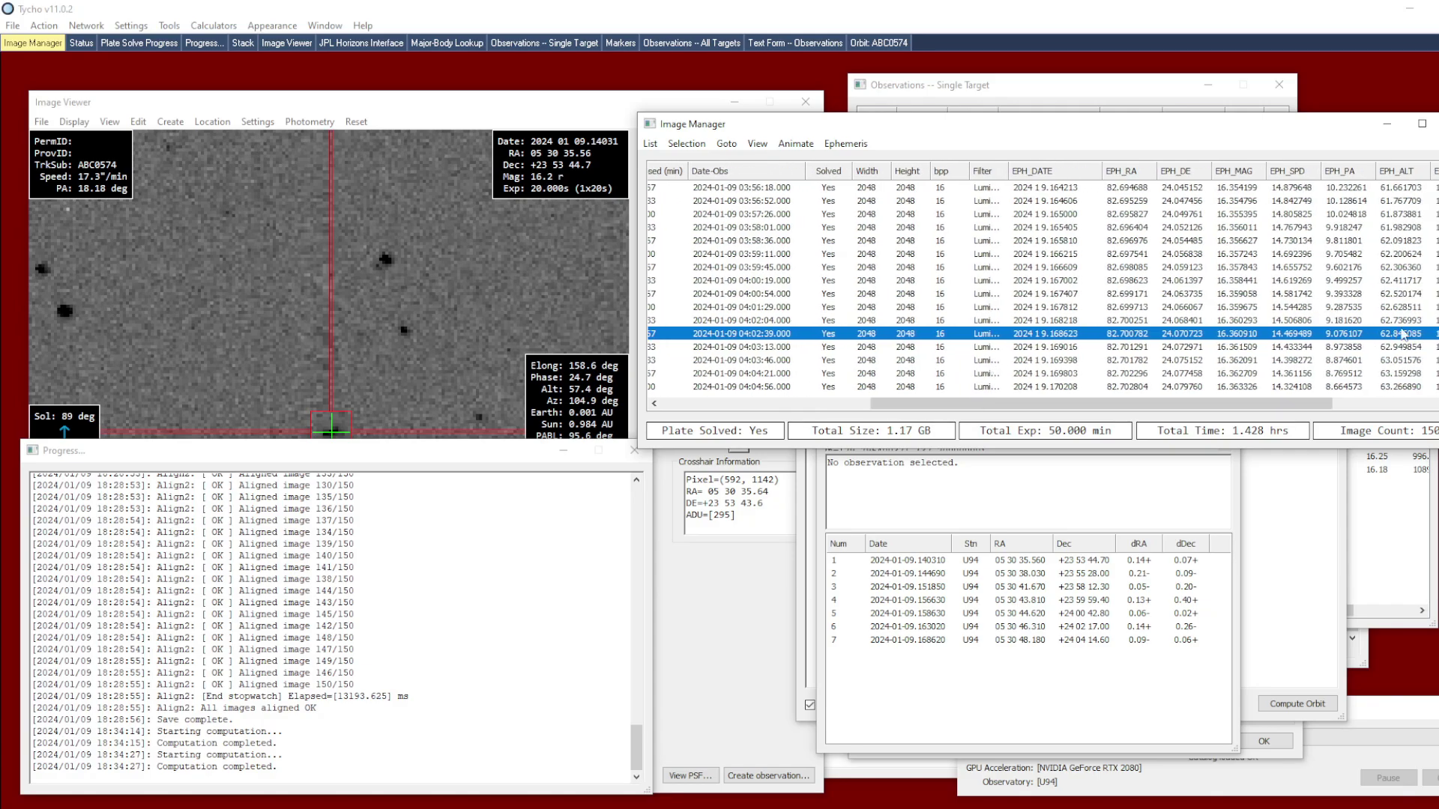
scroll(1034, 287, "up", 20)
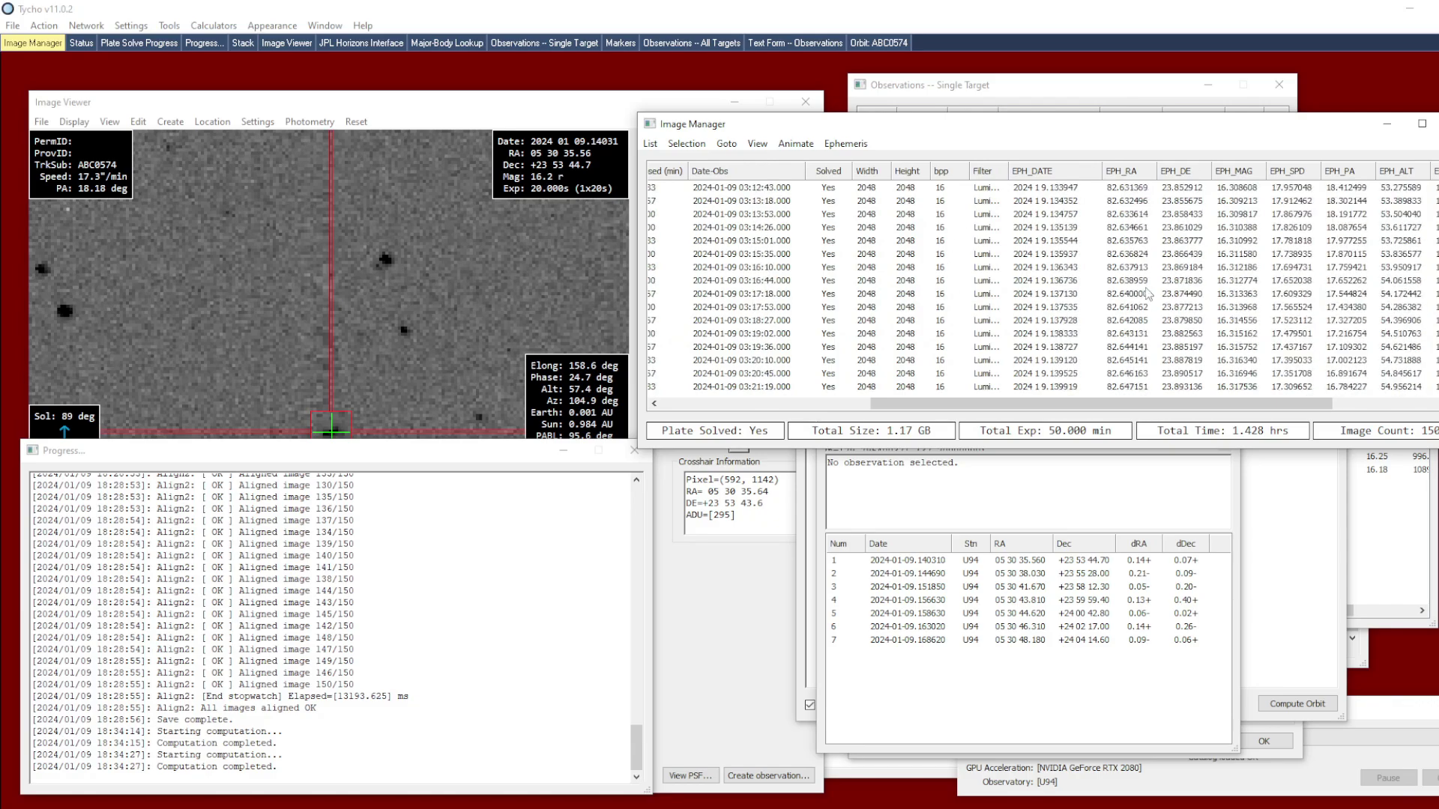
Check the new predicted position on the 03:15:35 and 03:18:27 images, animate the sequence at 100 ms, and stop the animation.
left_click(964, 253)
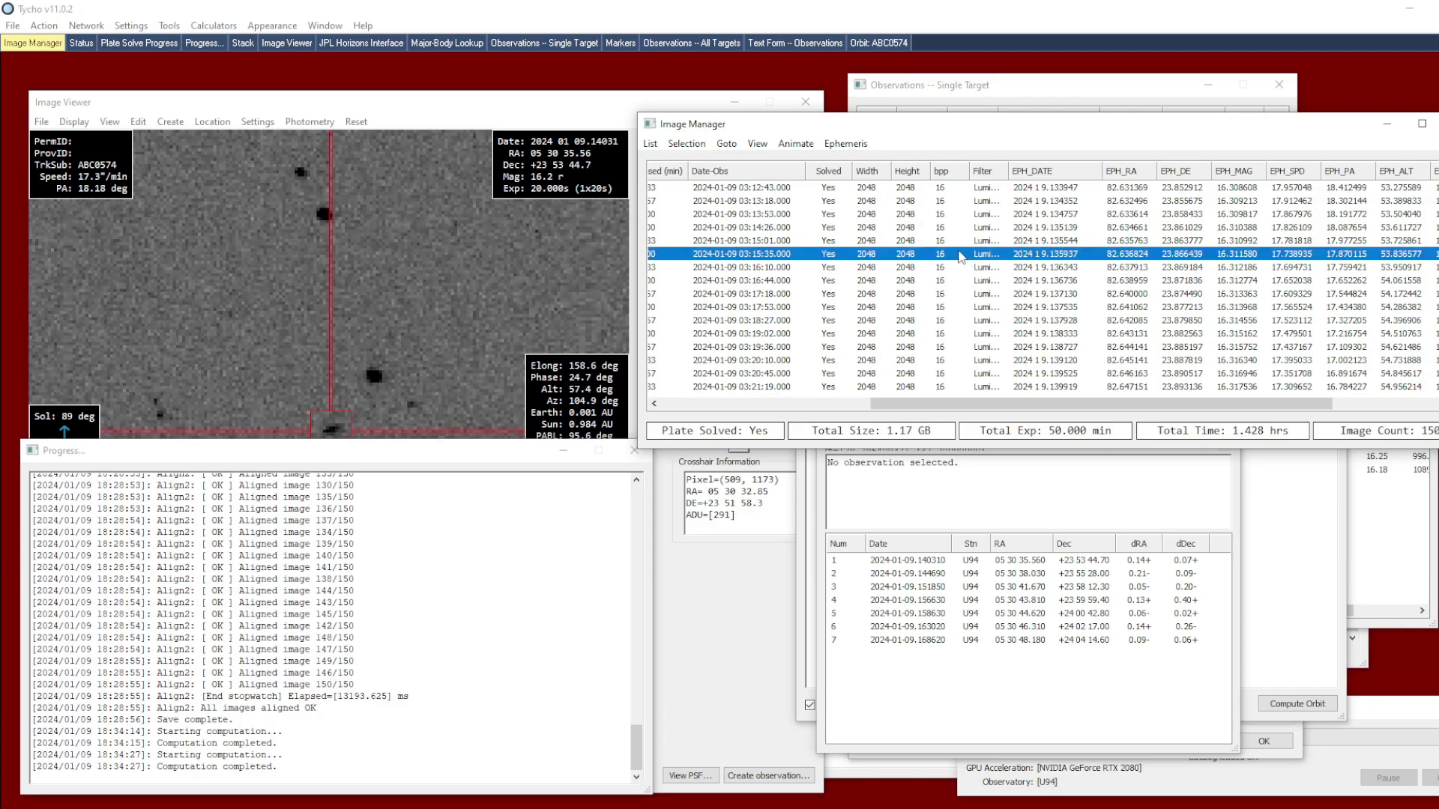
left_click(535, 315)
left_click(949, 321)
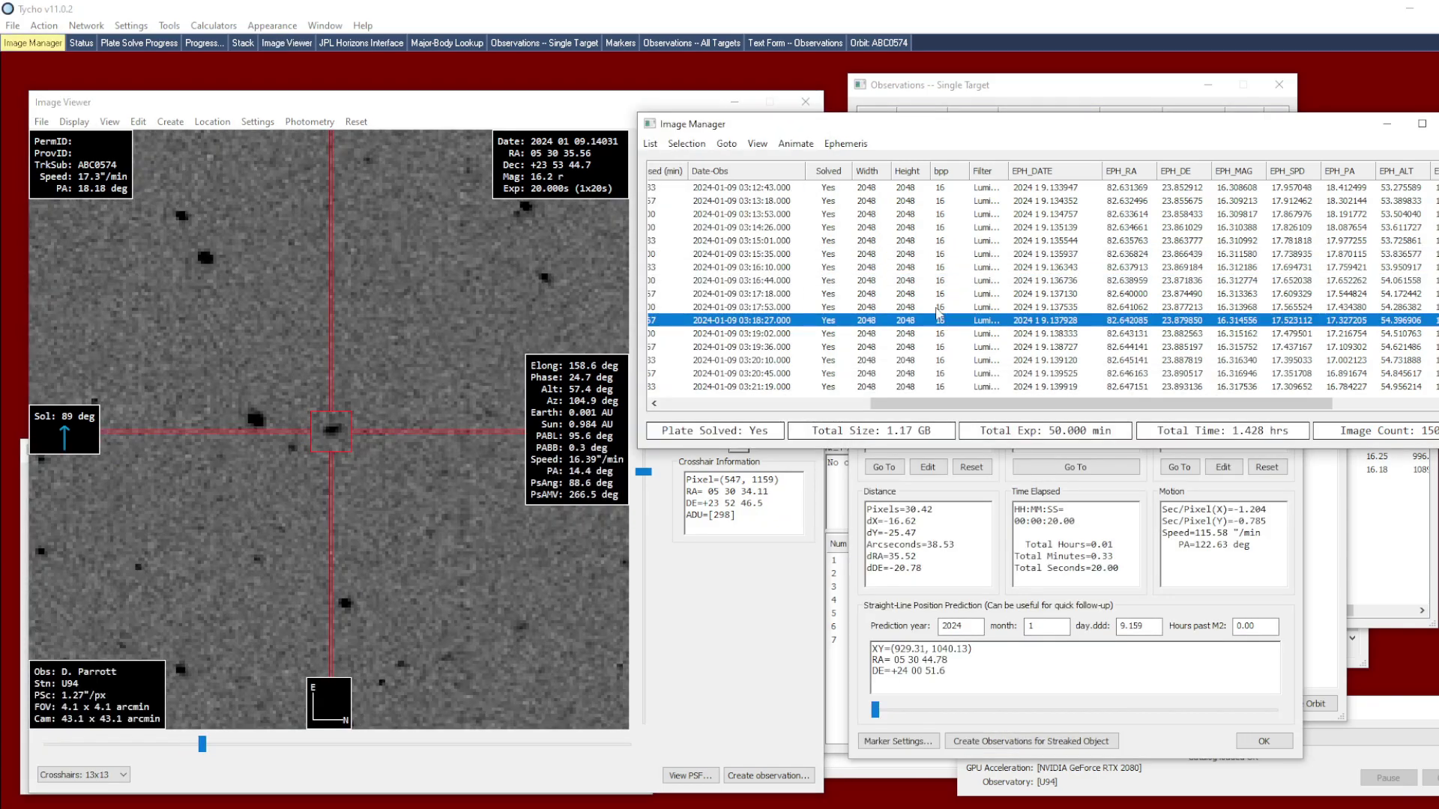
left_click(796, 143)
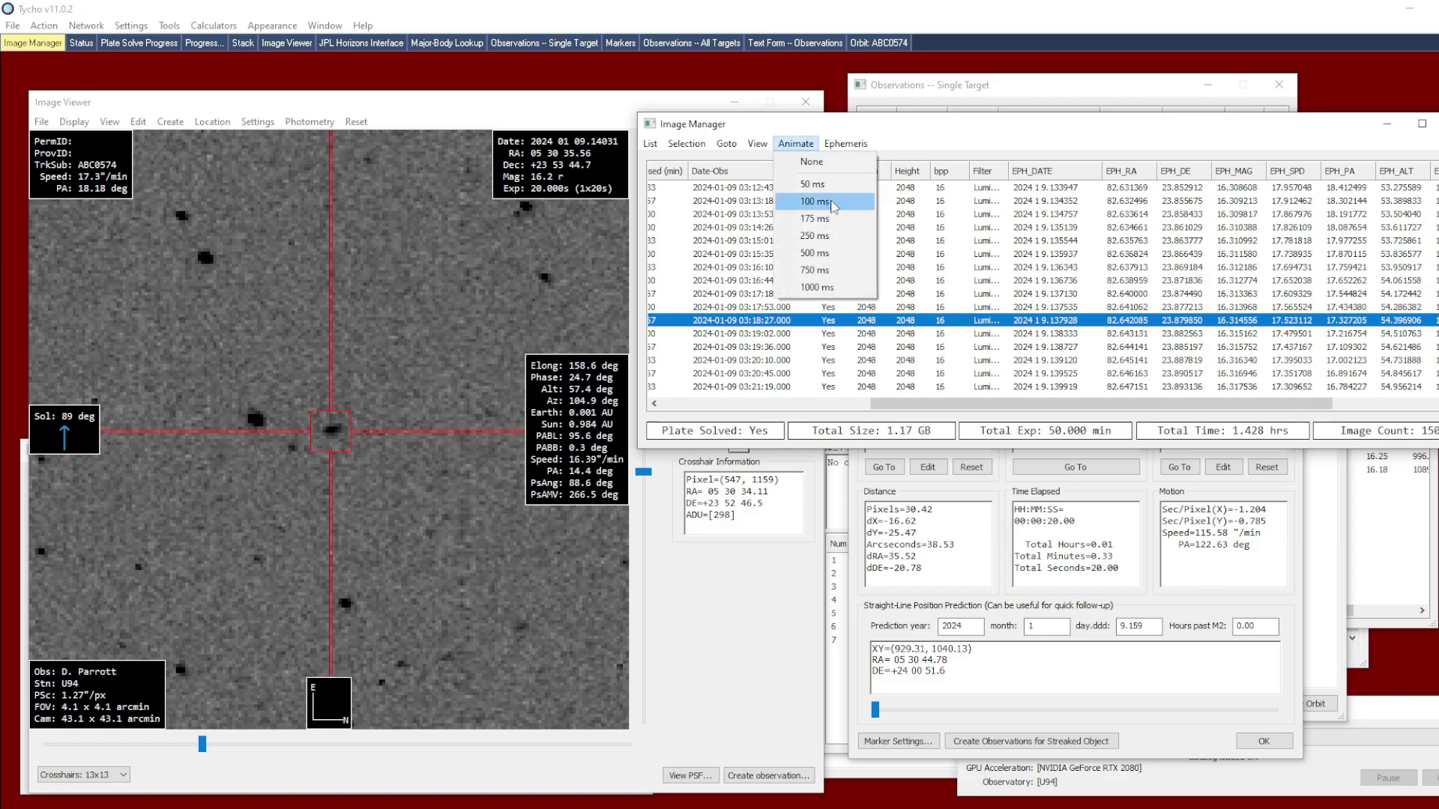
left_click(806, 202)
left_click(796, 143)
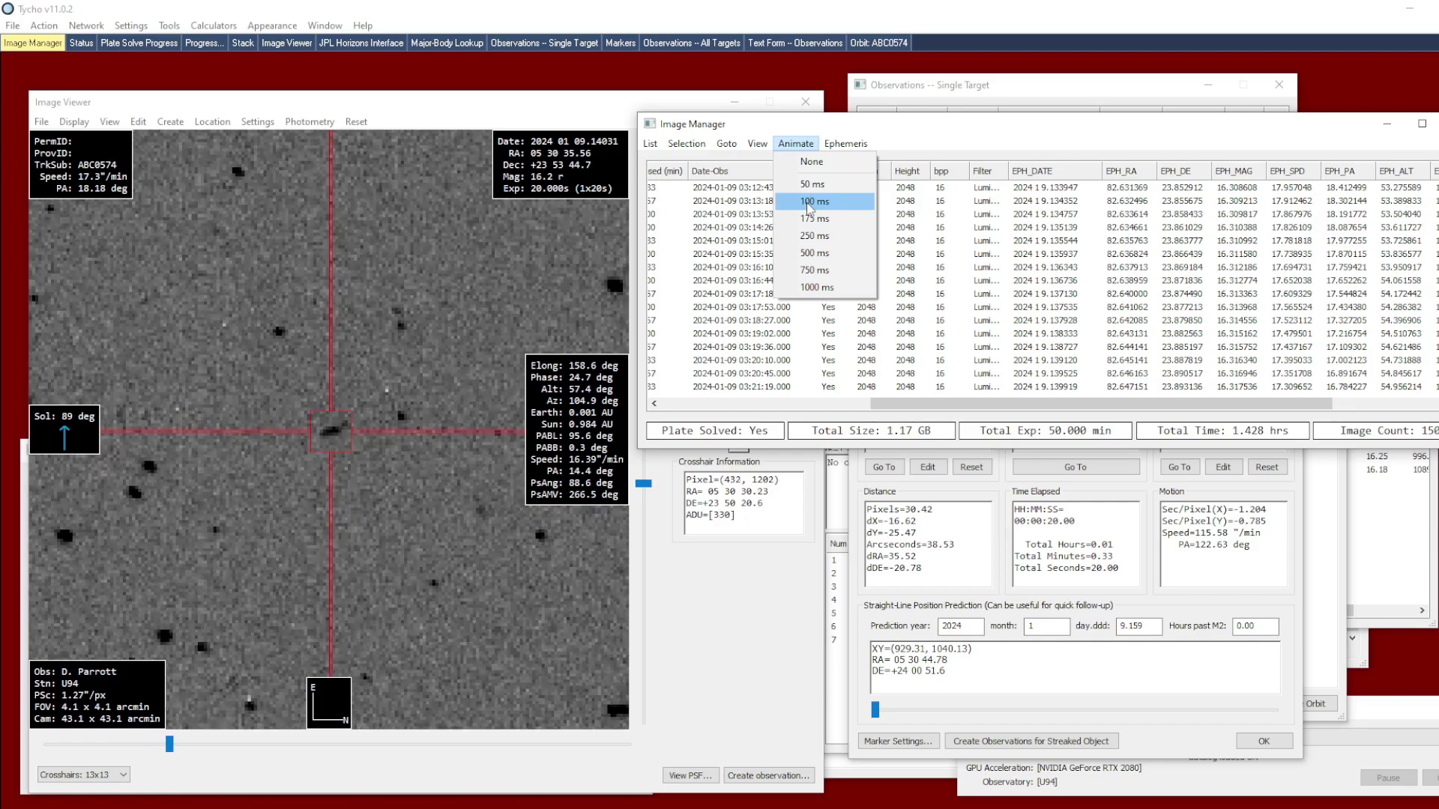
left_click(810, 162)
left_click(457, 291)
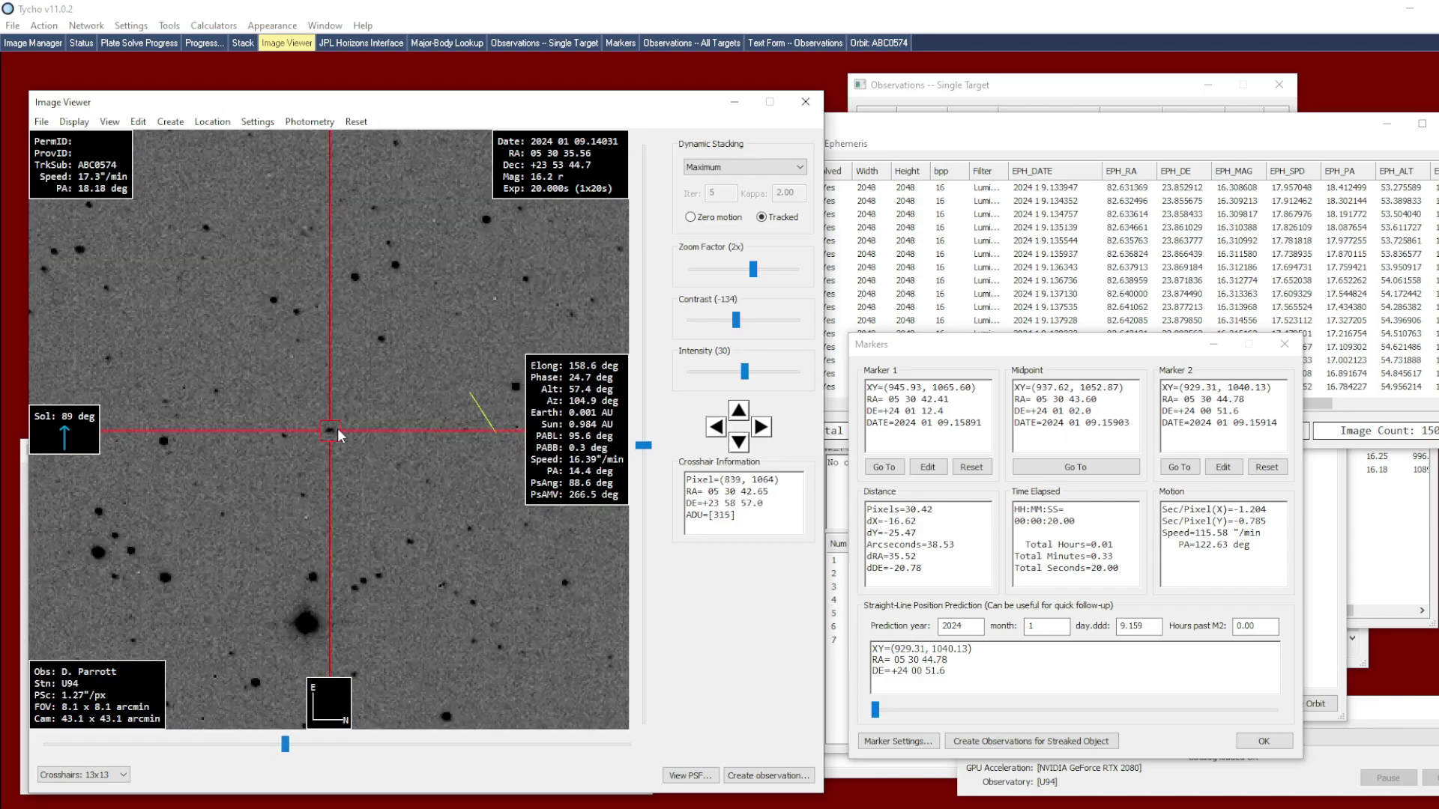
Place Marker 1 on the object in the 02:51:34 image and Marker 2 on it in the 04:16:55 image.
left_click(927, 262)
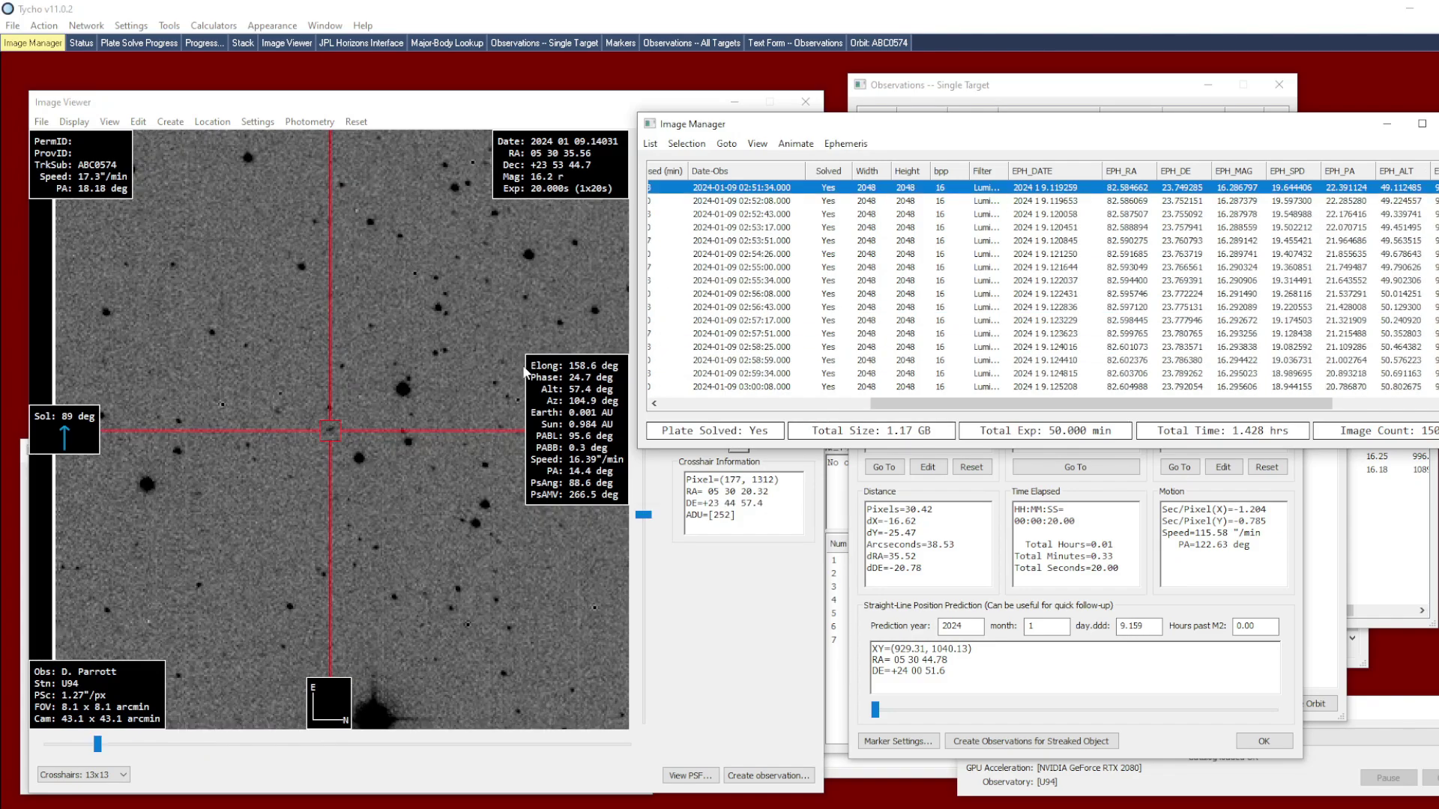
right_click(355, 416)
left_click(405, 439)
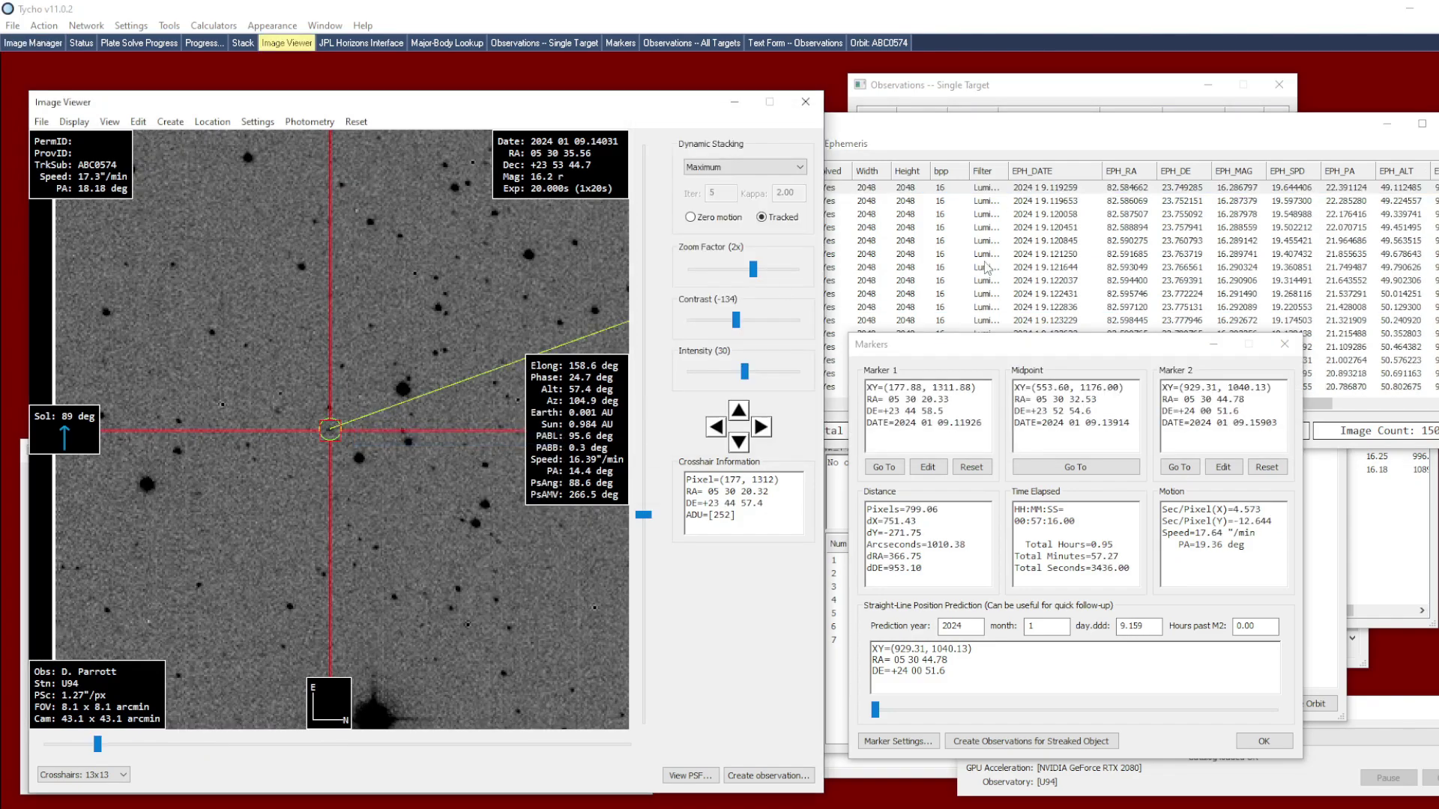
left_click(1428, 389)
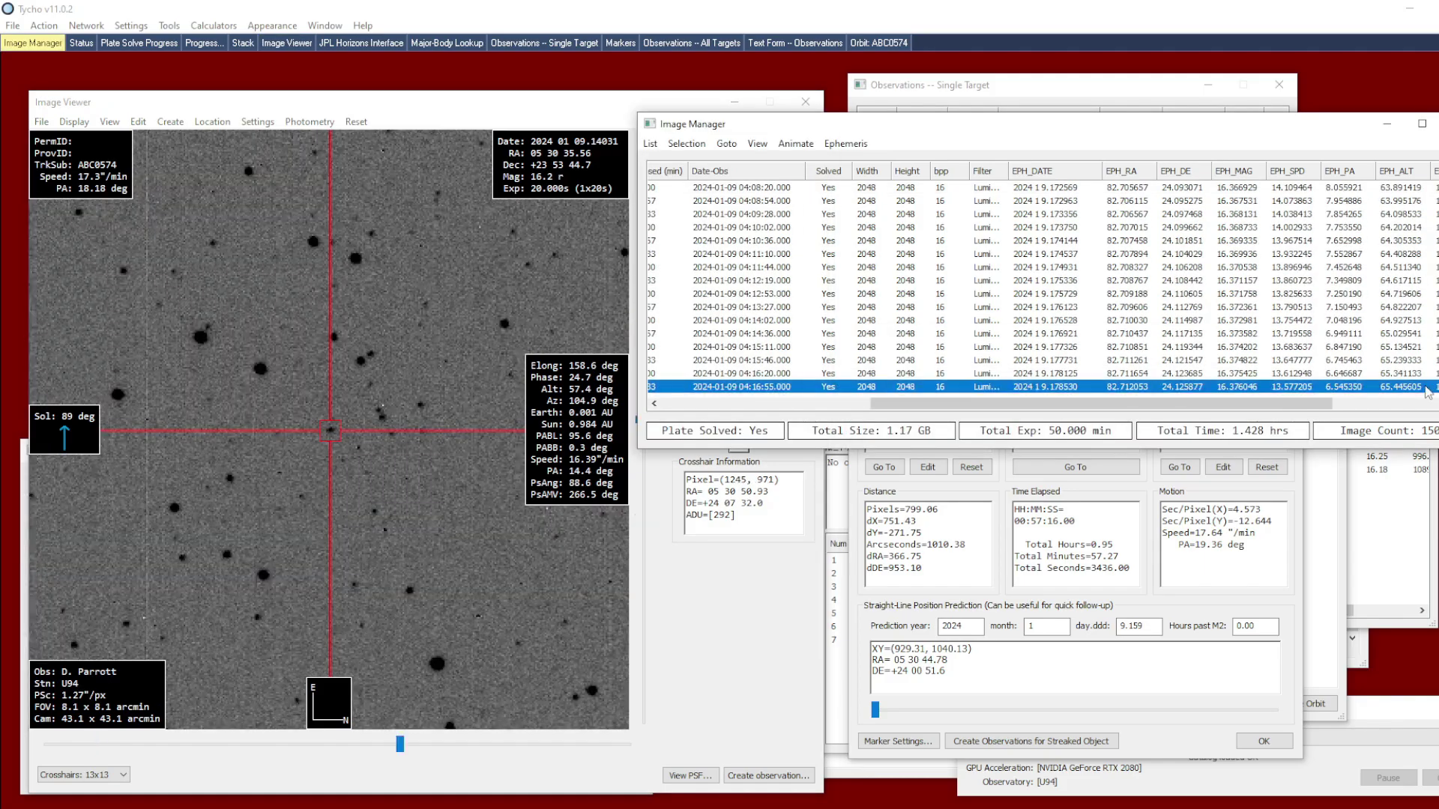
right_click(455, 389)
left_click(493, 433)
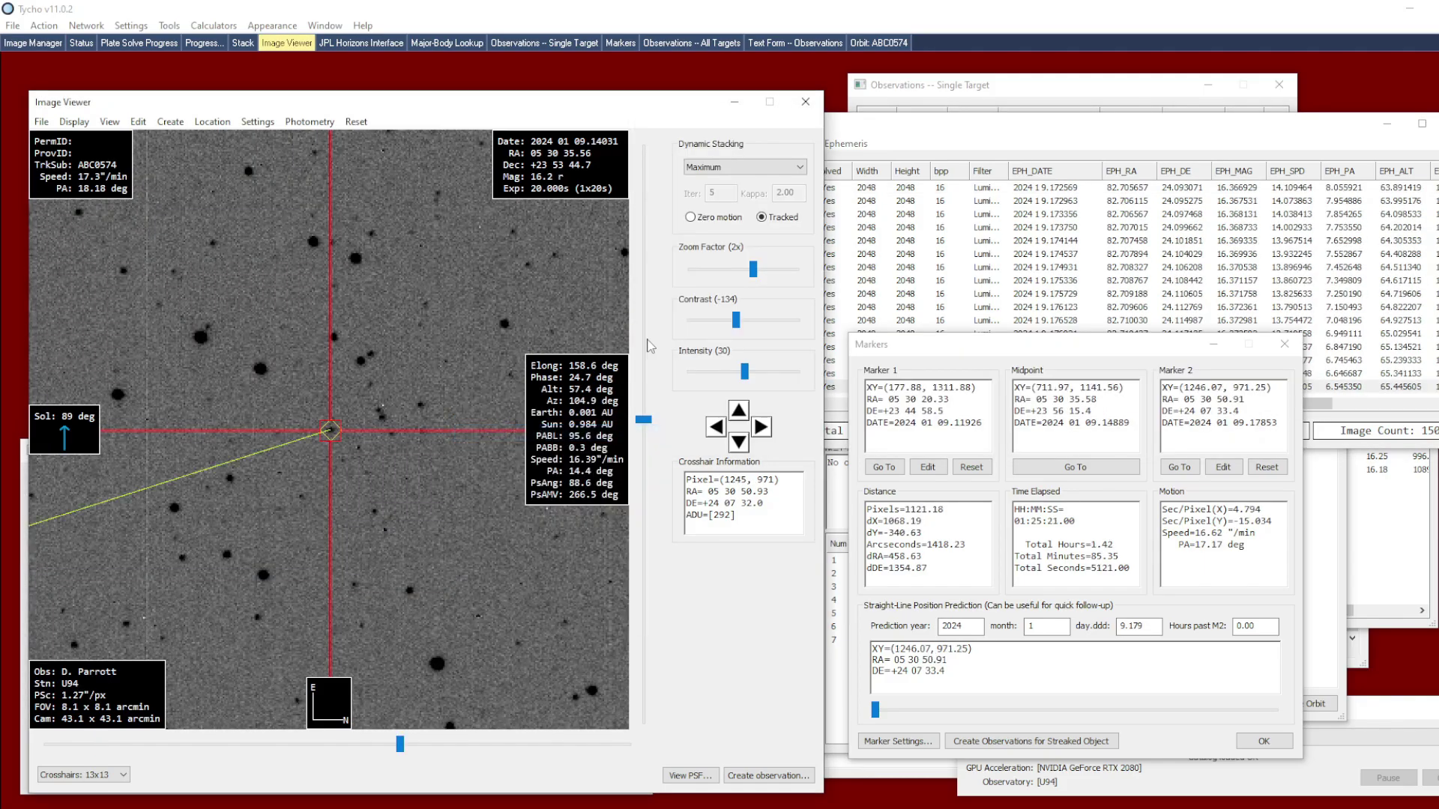
Animate the images at 100 ms and compare the object's path with the straight line between the markers.
left_click(978, 257)
left_click(796, 143)
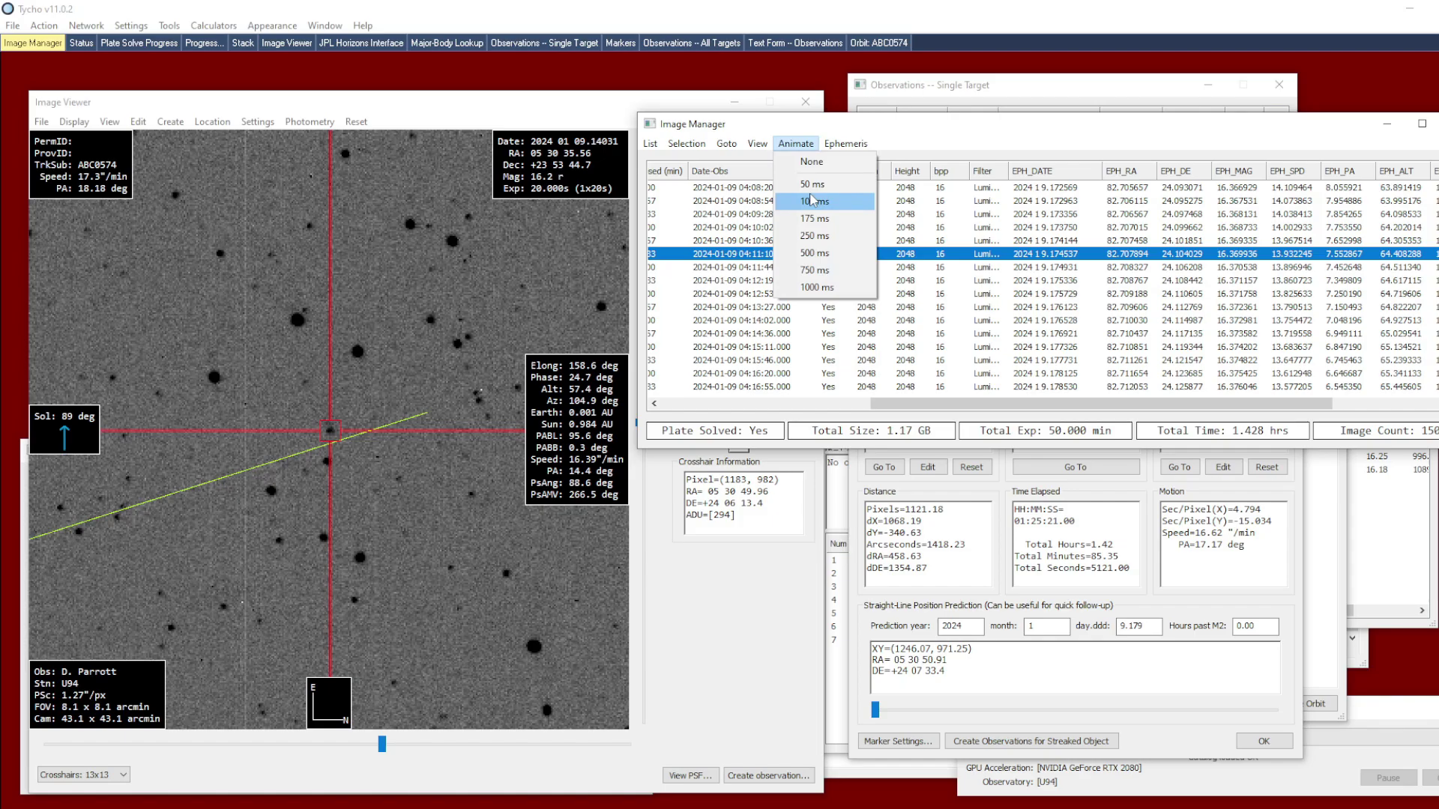
left_click(813, 203)
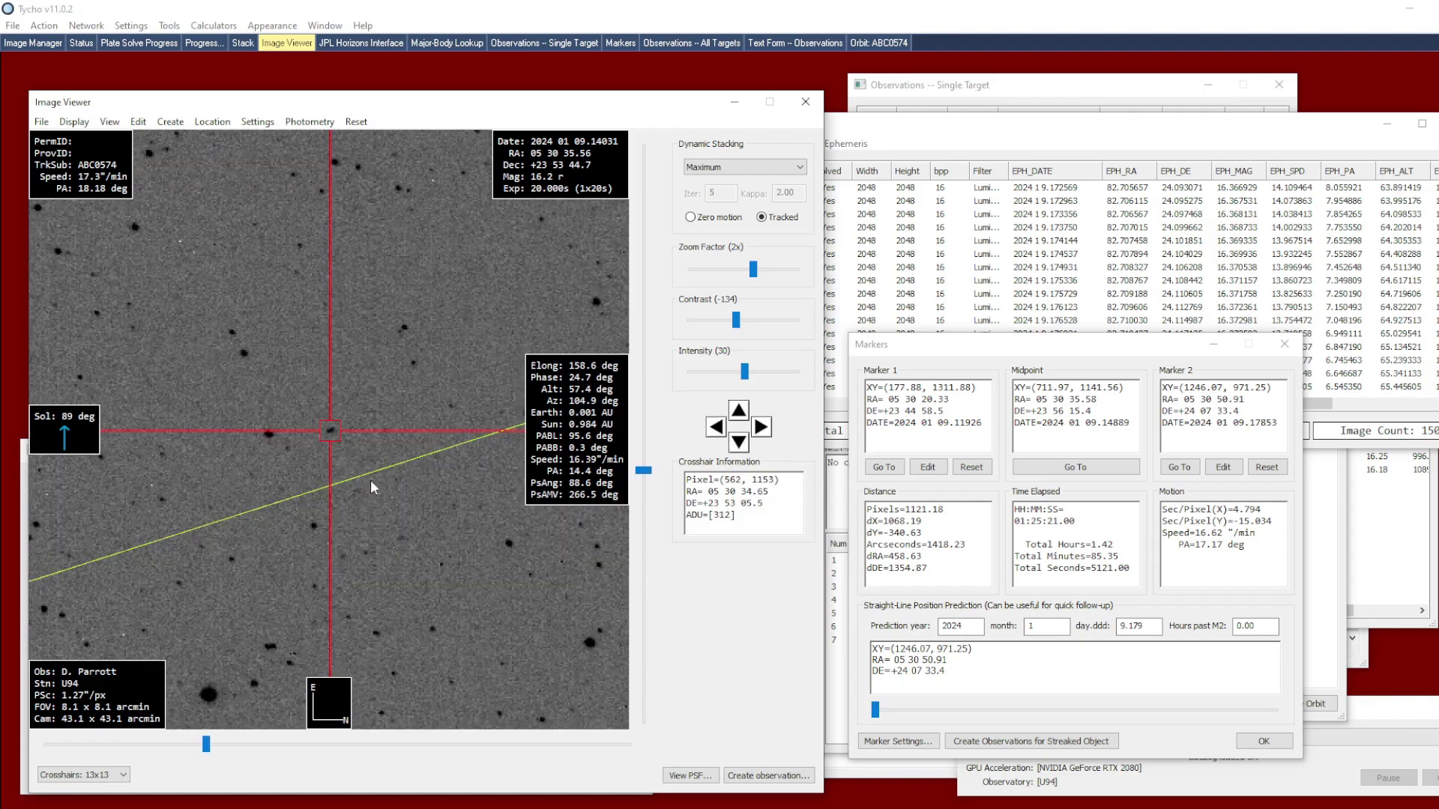
scroll(387, 480, "down", 2)
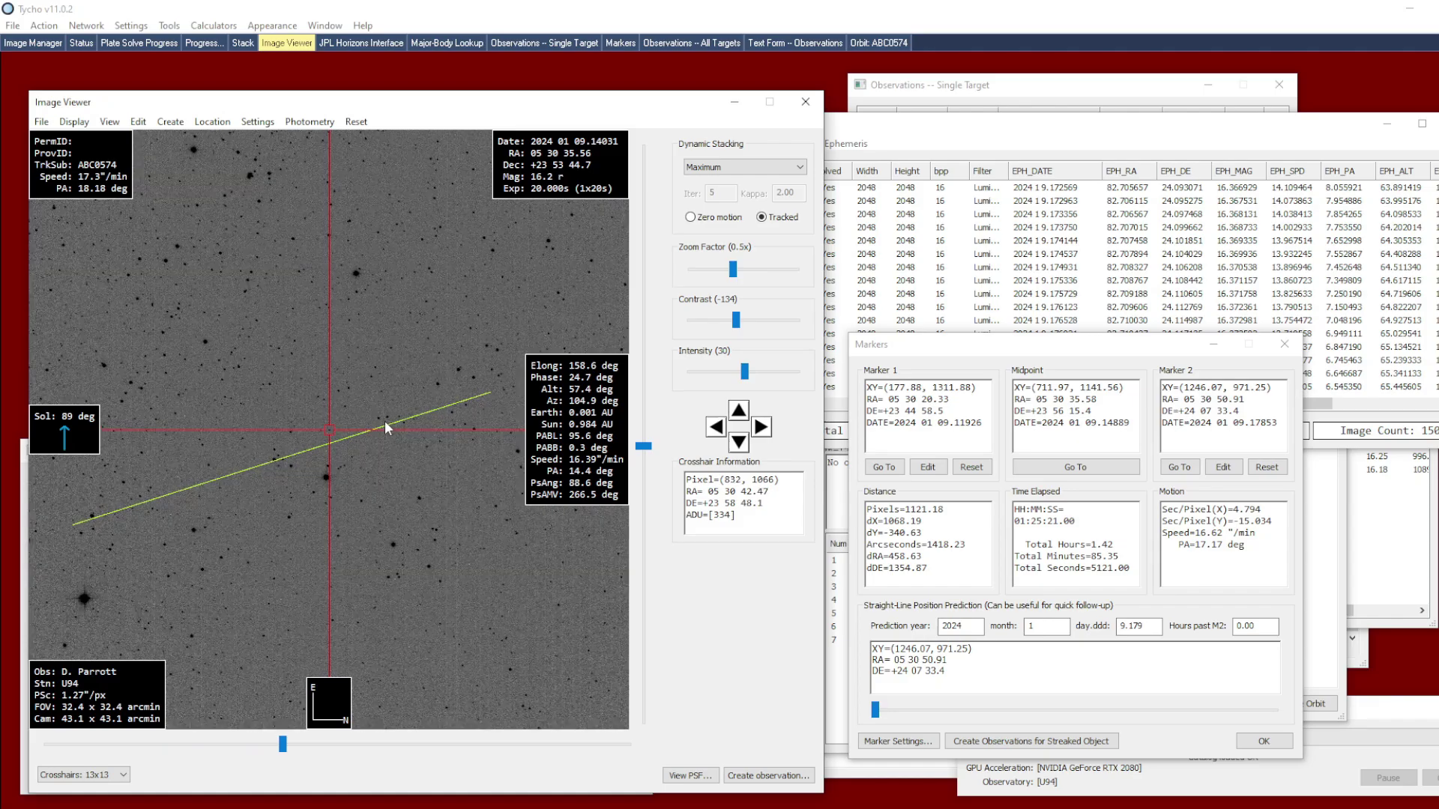
scroll(370, 442, "up", 2)
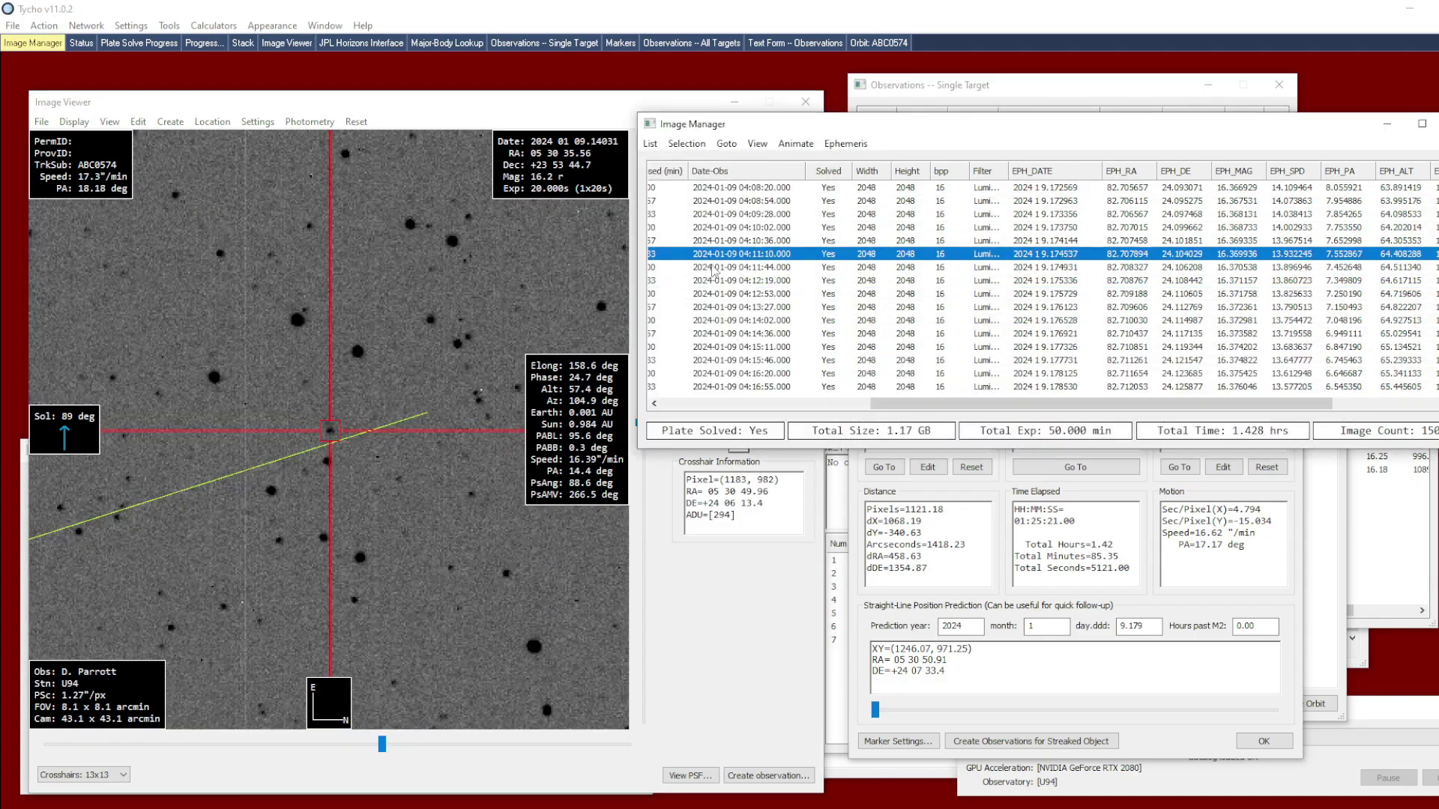
Stack the images along the marker motion with the Maximum method, and repeat the marker-based stack with the Median method.
right_click(437, 359)
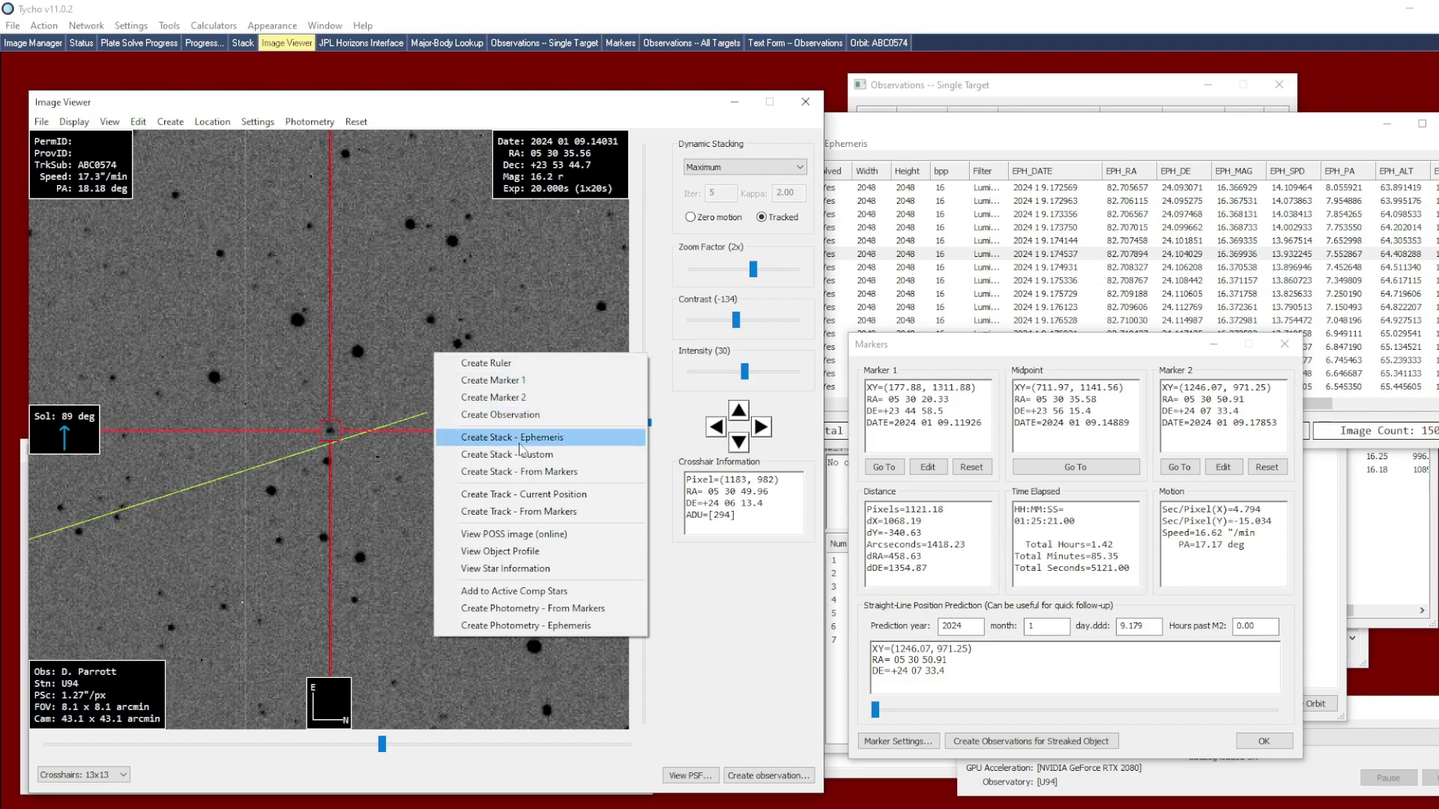
left_click(494, 472)
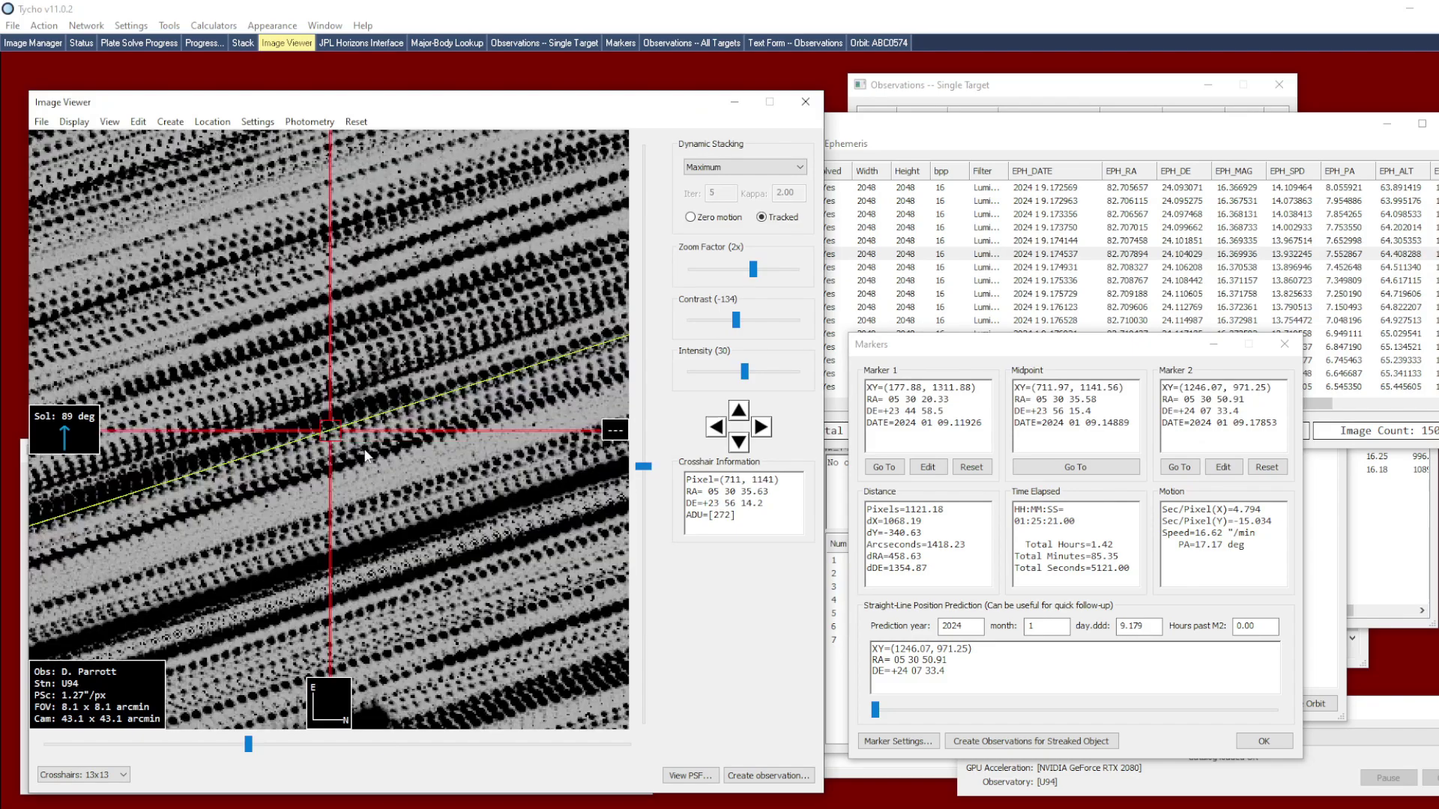
left_click(720, 167)
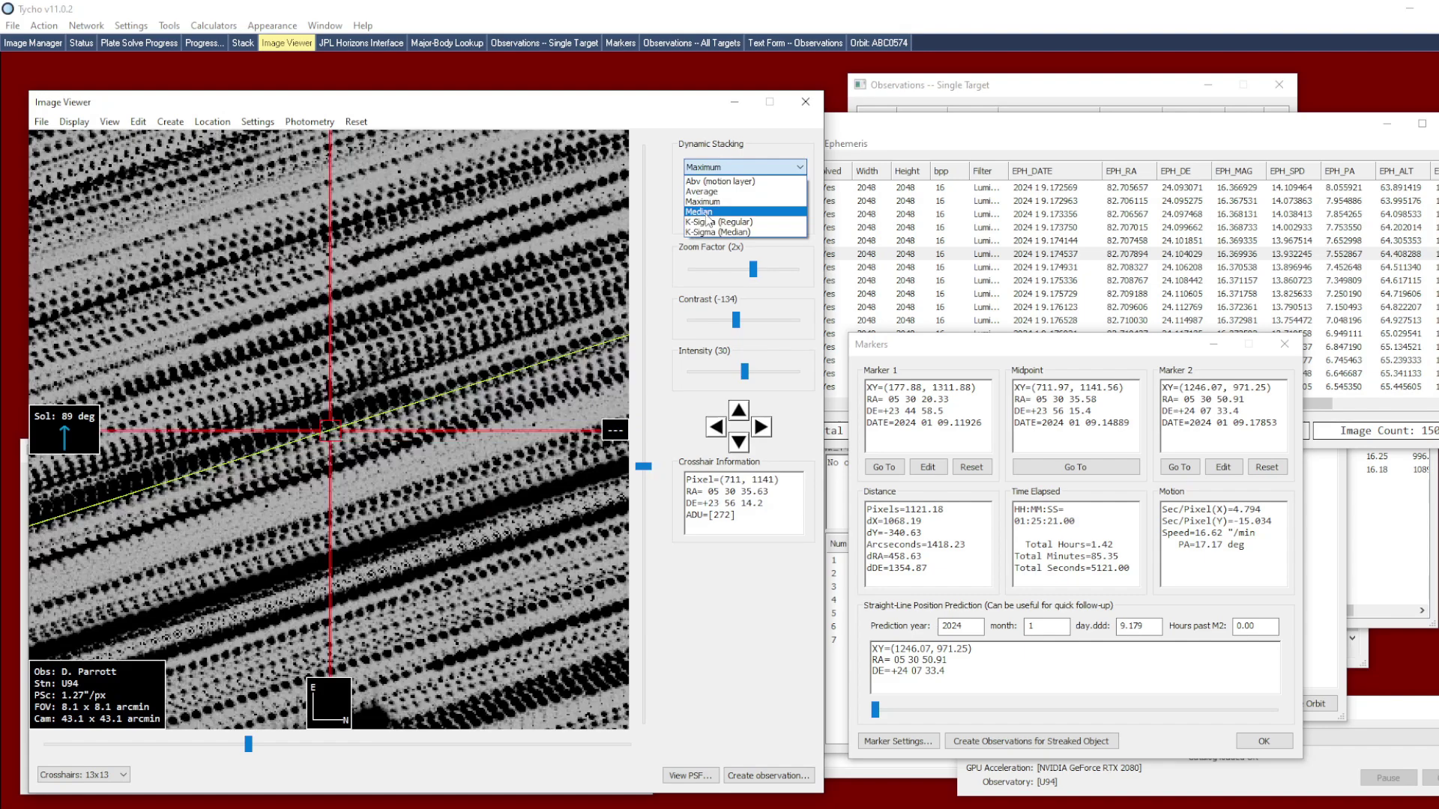
left_click(706, 213)
right_click(449, 353)
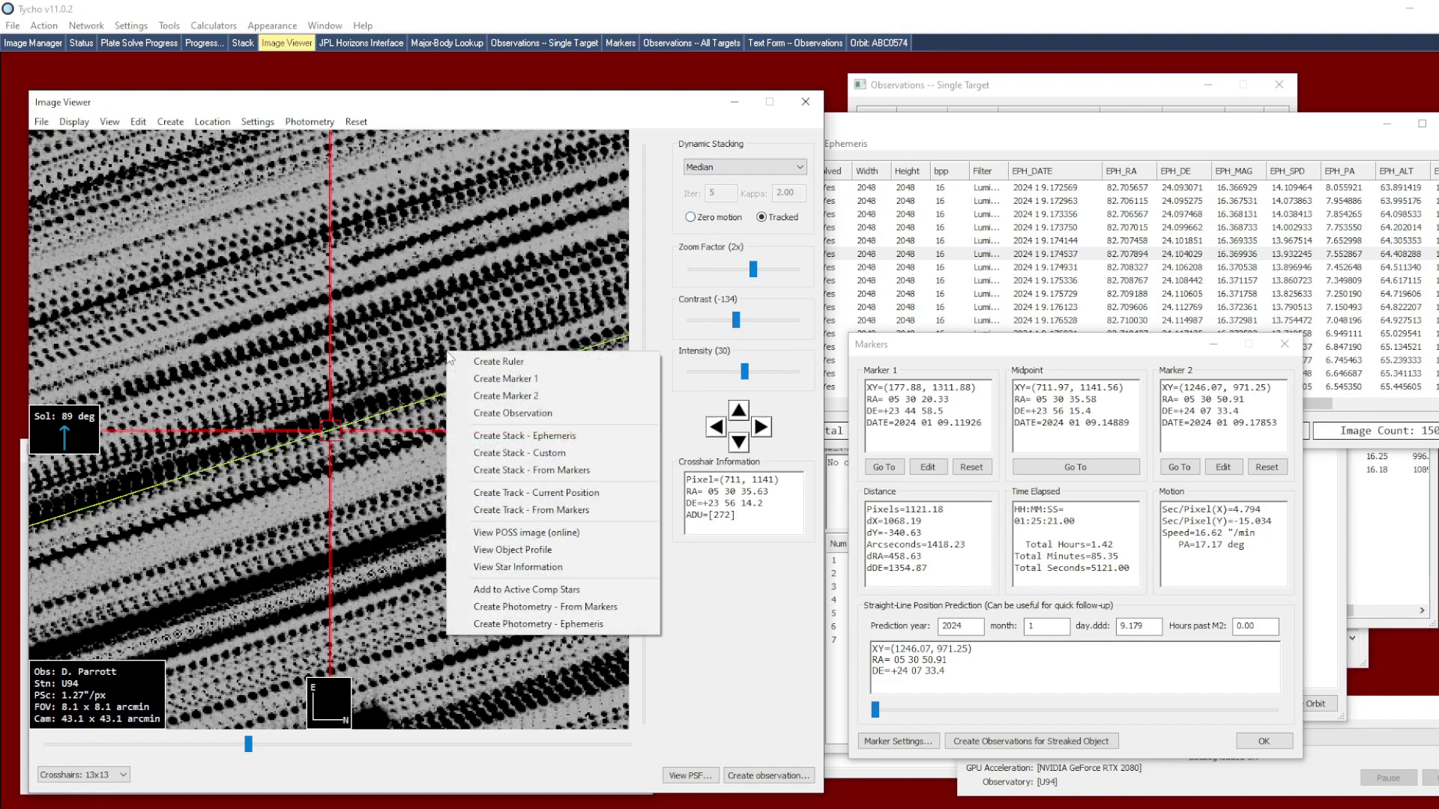
left_click(516, 471)
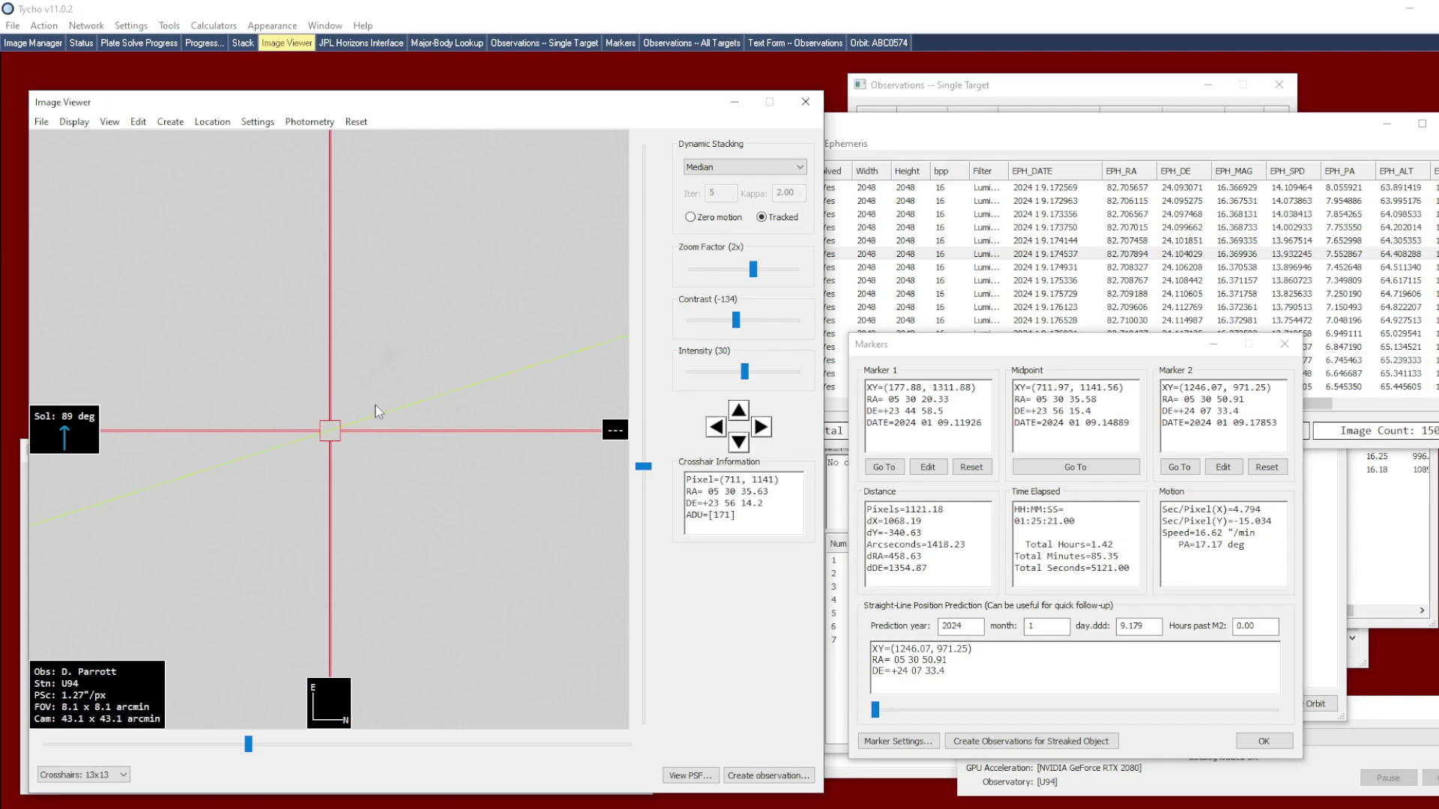
Select all images in the dataset and stack them along the ephemeris motion with the Median method.
left_click(868, 241)
key("ctrl+a")
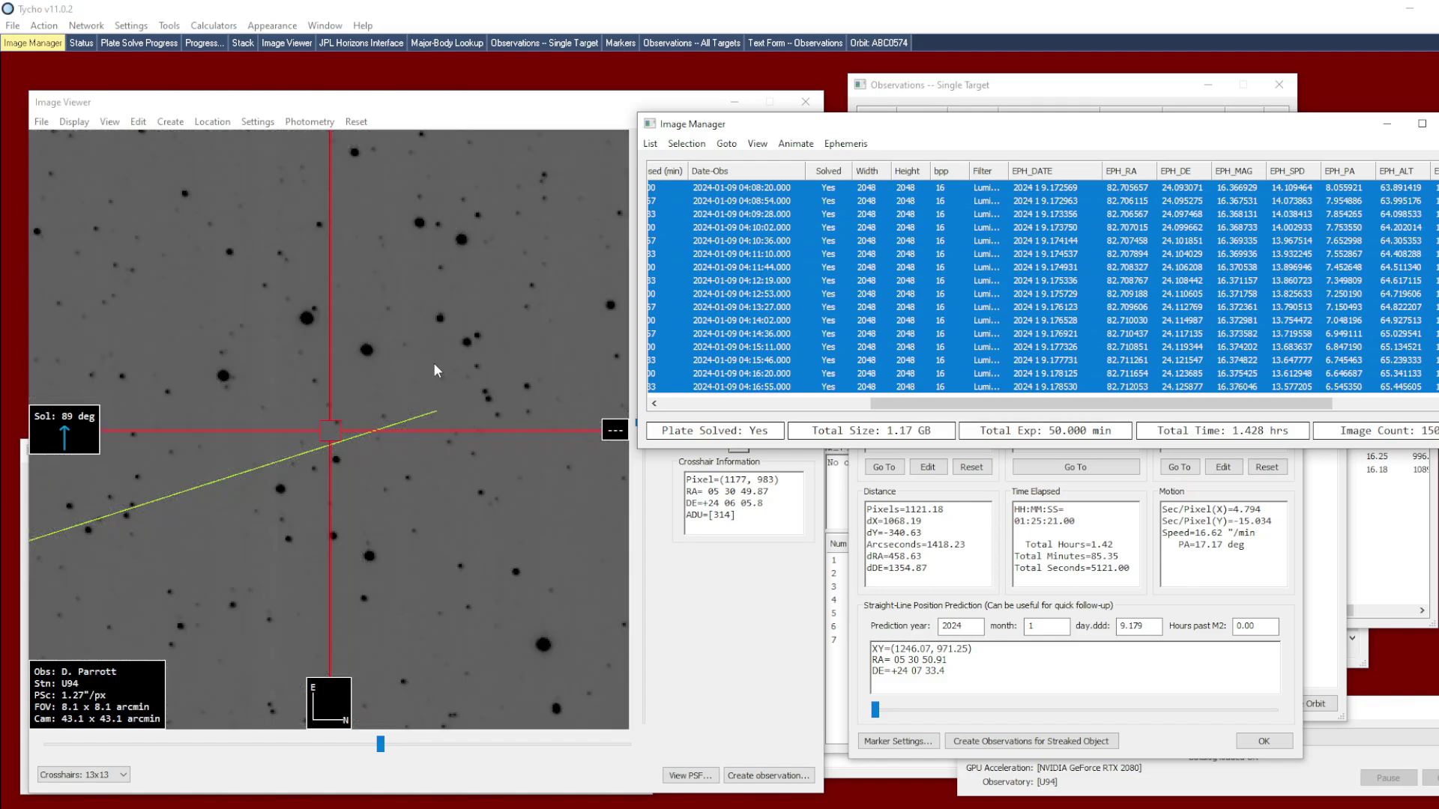
right_click(403, 399)
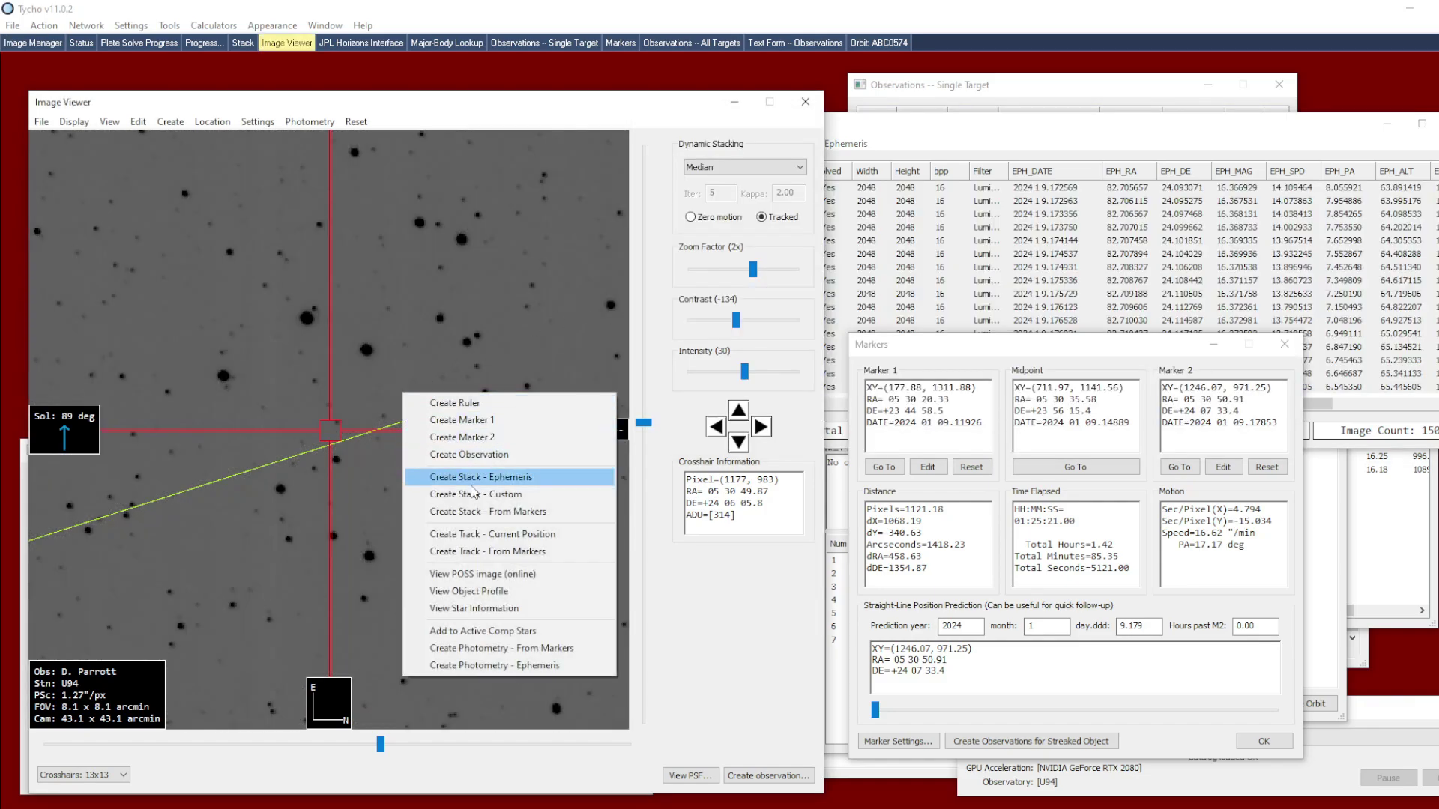
left_click(472, 483)
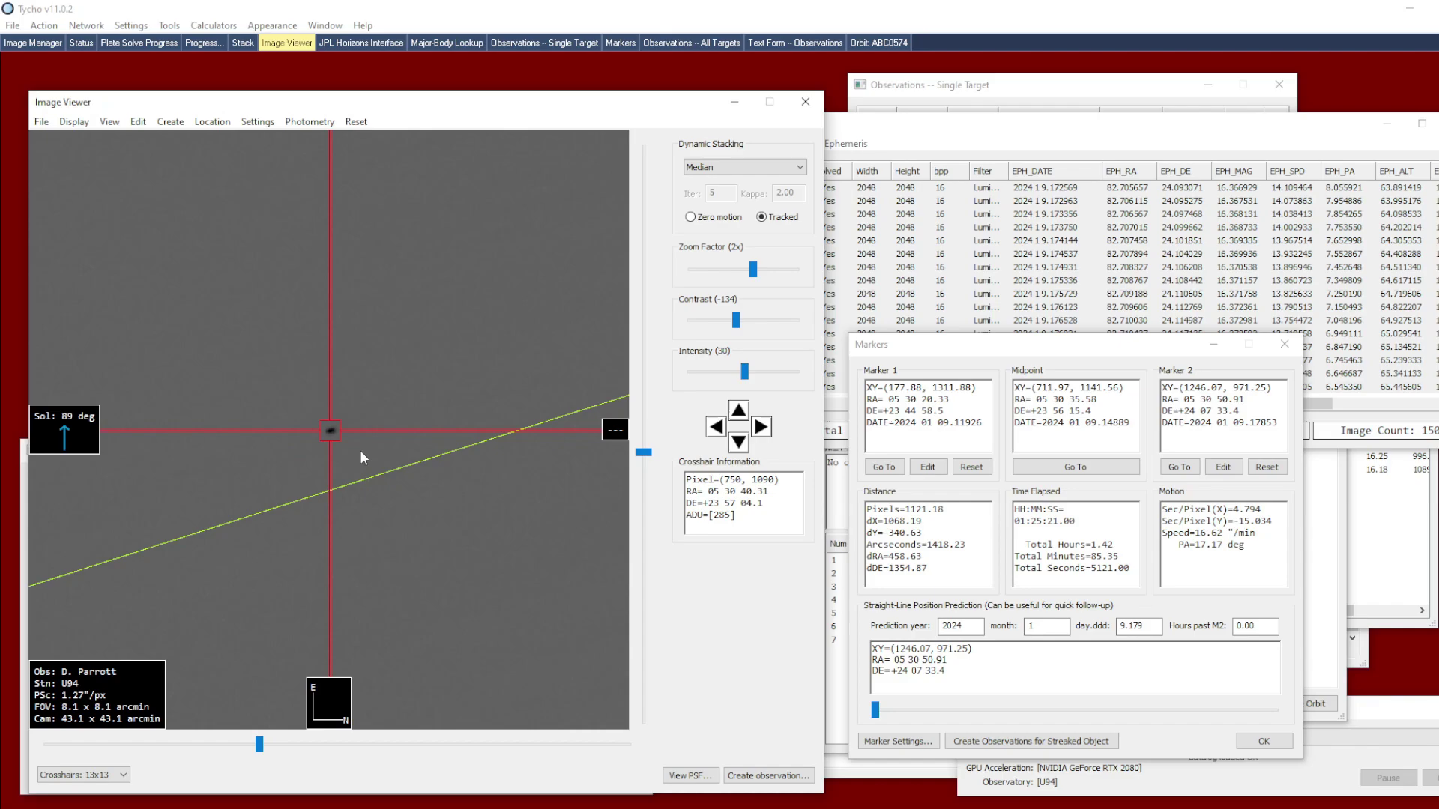
View the object profile of the spacecraft in the 02:59:34 image, keeping the profile window clear of the image list.
left_click(984, 154)
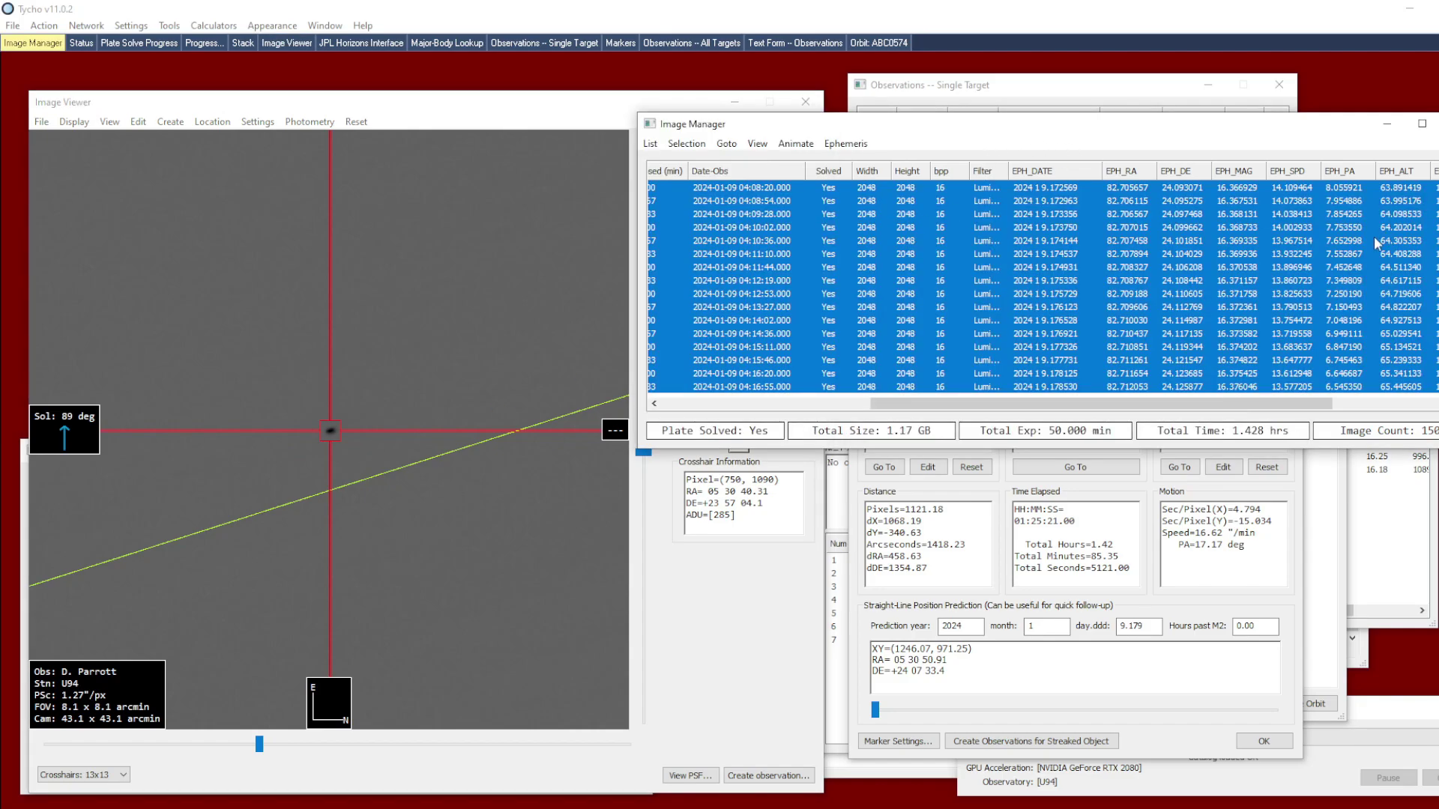
scroll(1349, 224, "up", 20)
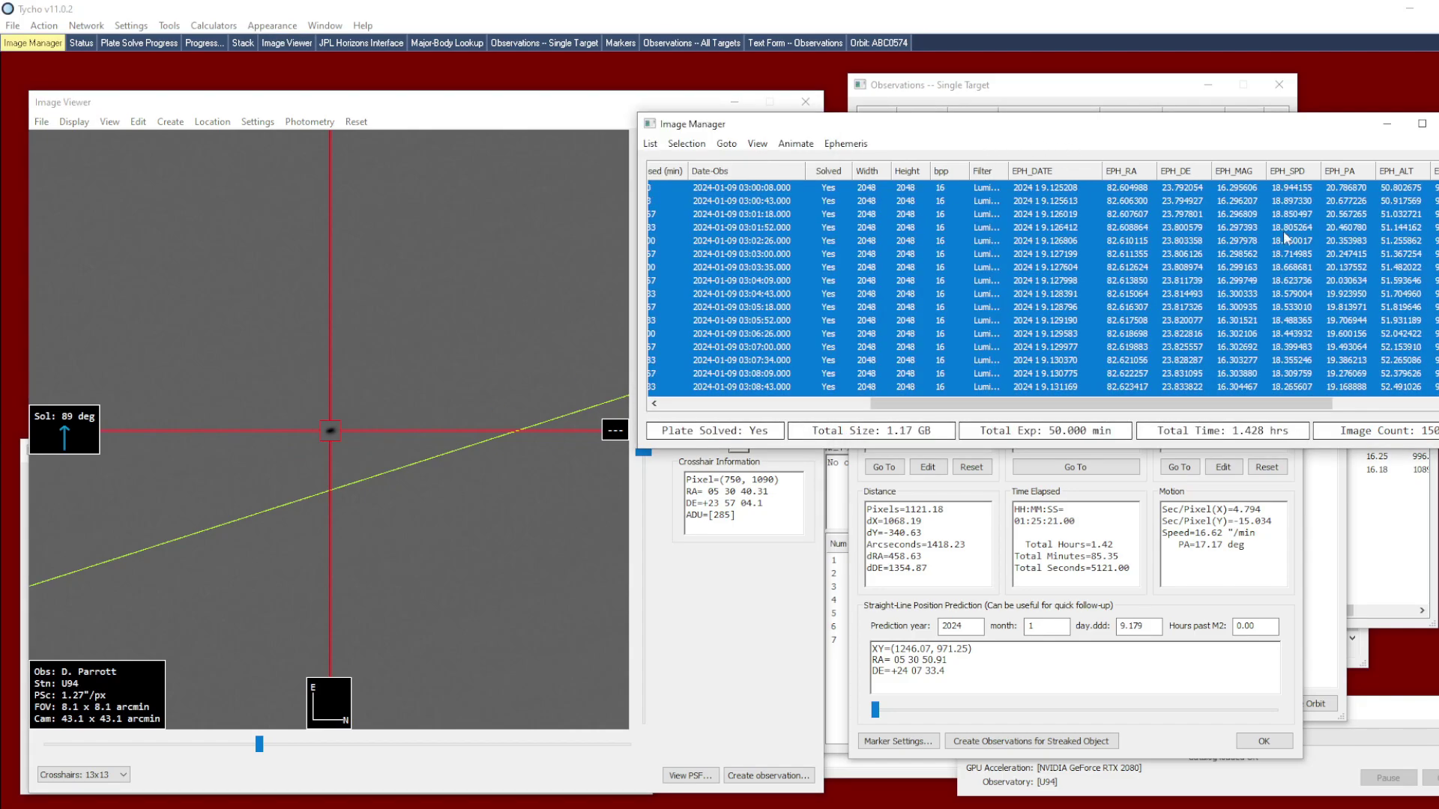
left_click(1063, 259)
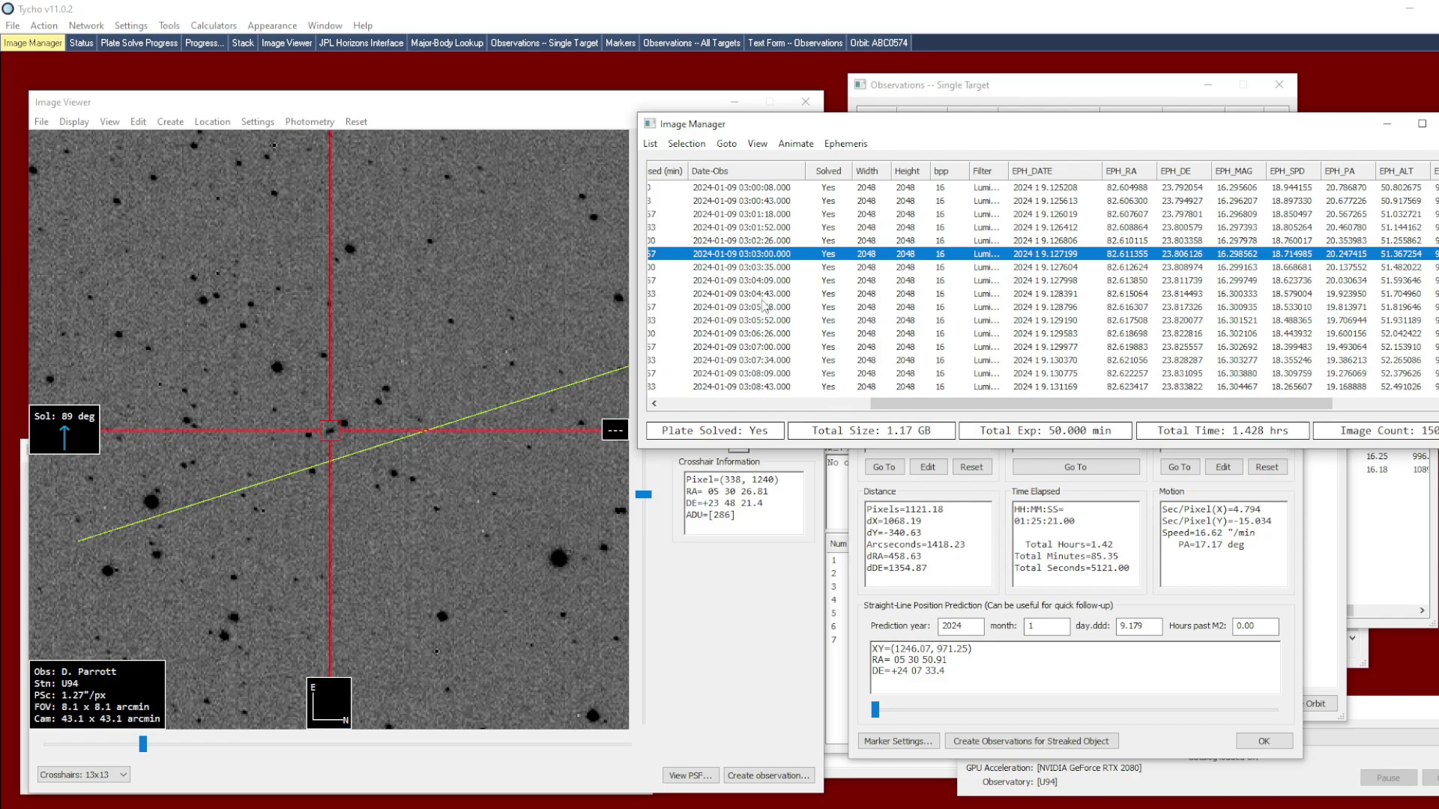
scroll(759, 327, "up", 1)
left_click(772, 215)
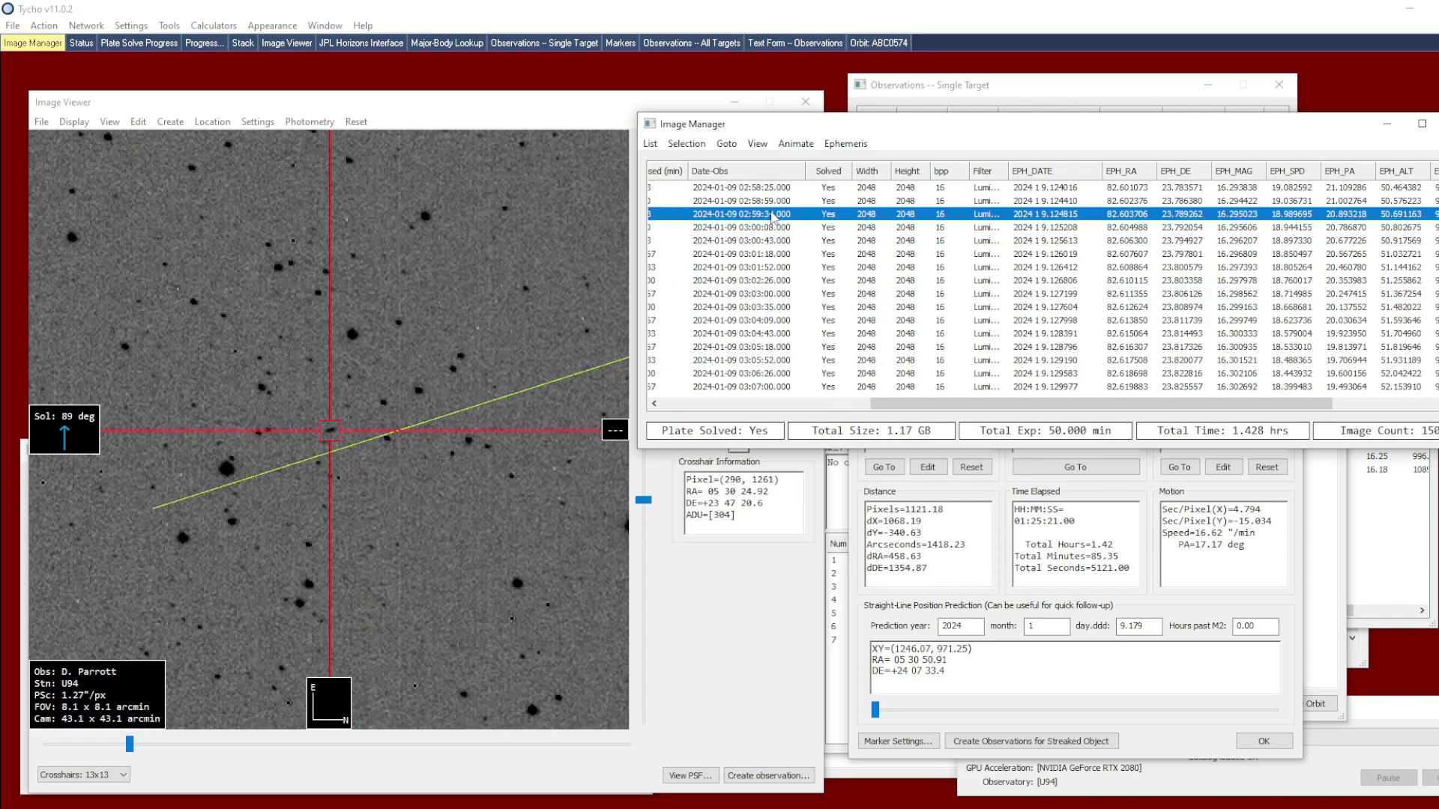
left_click(331, 435)
right_click(371, 429)
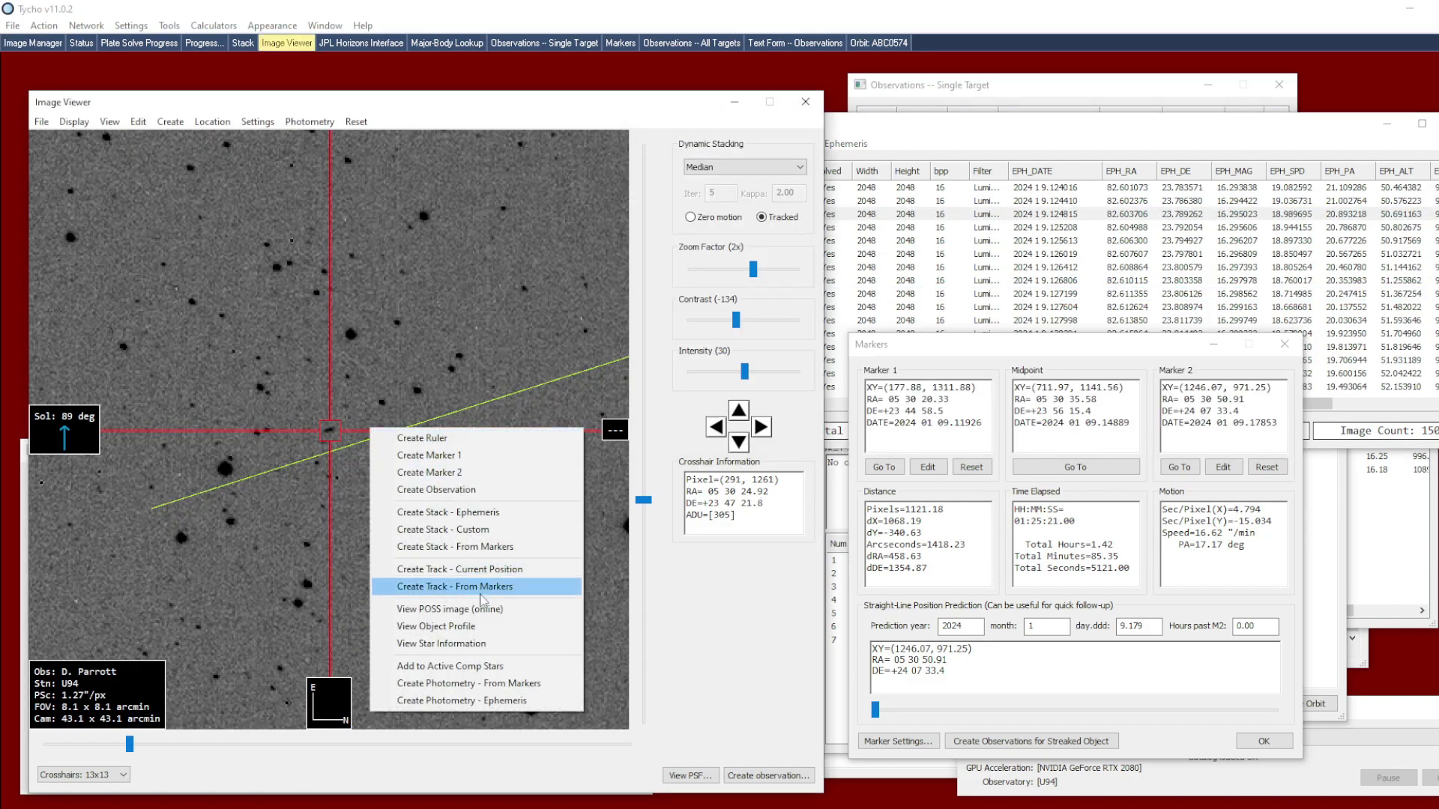
left_click(500, 626)
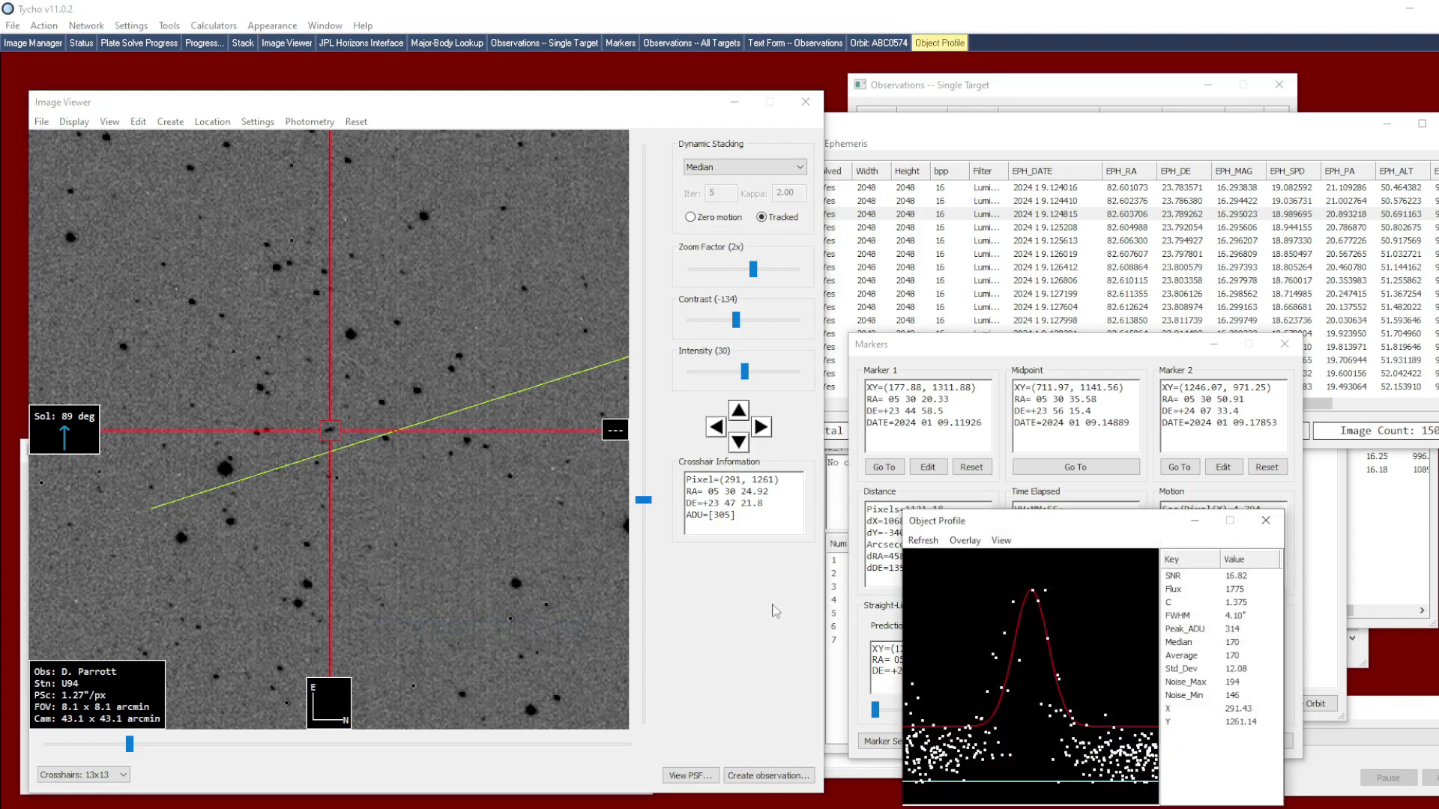
left_click_drag(1139, 531, 1111, 534)
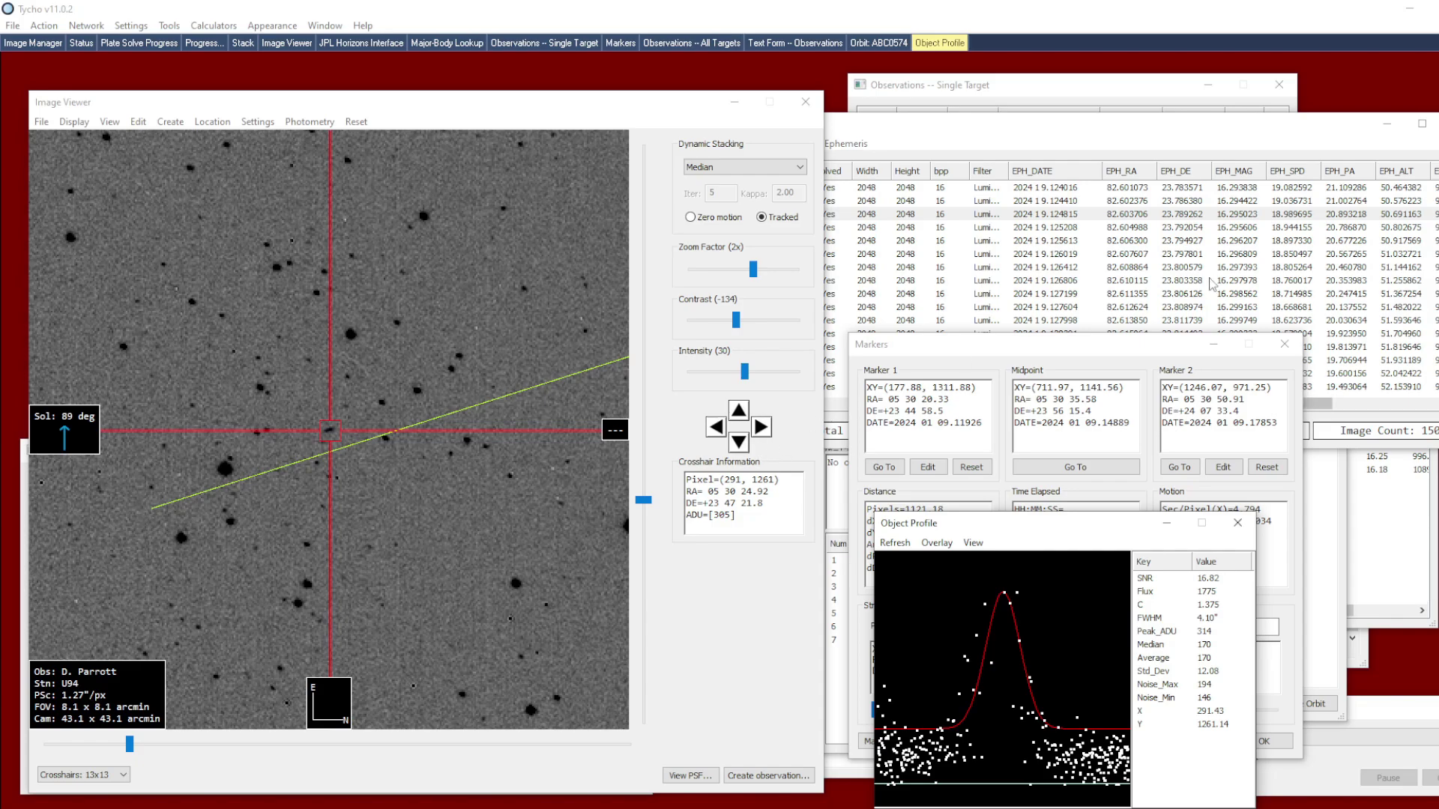
Examine the spacecraft and its object profile in the 02:53:17 image at 4x zoom.
left_click(1039, 227)
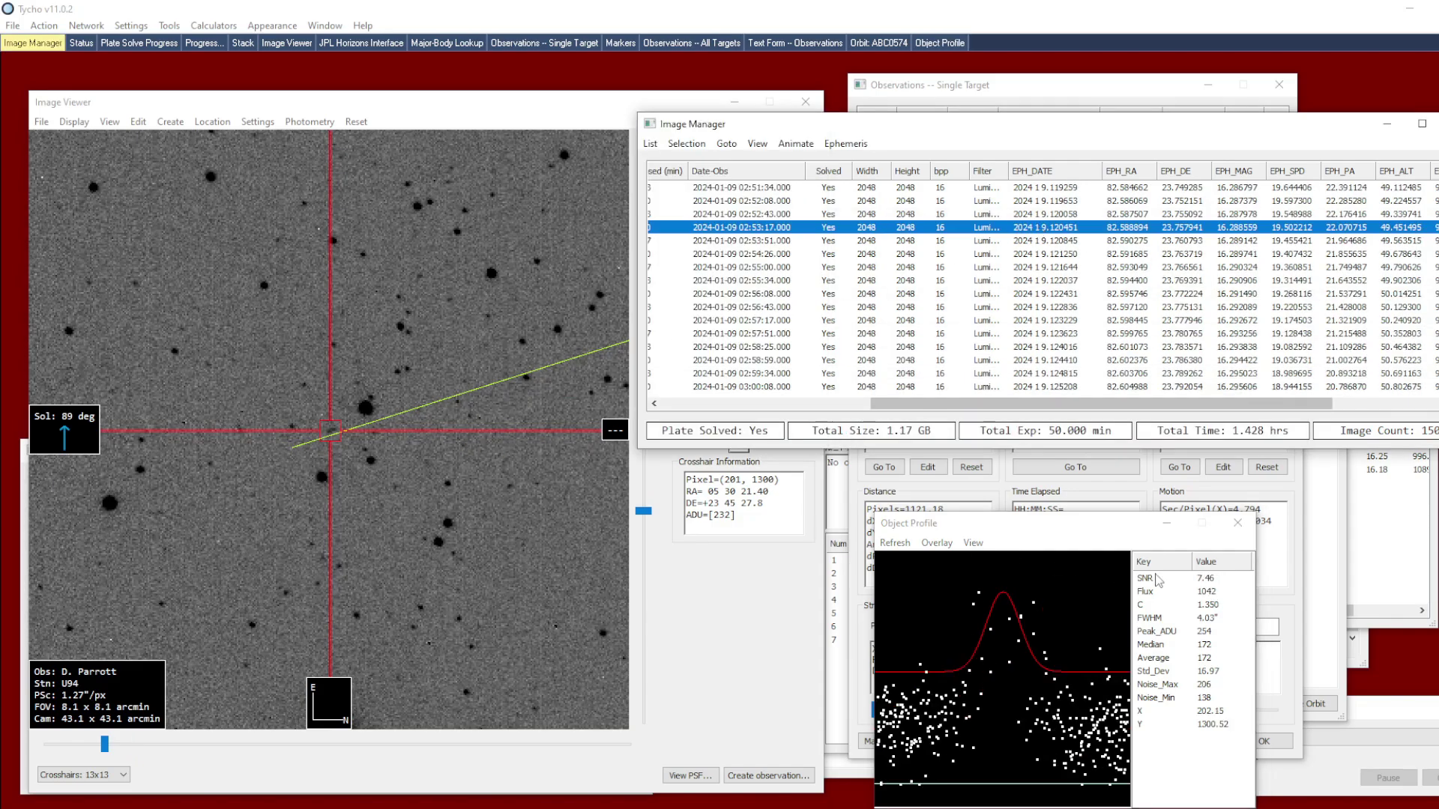
left_click(492, 466)
scroll(492, 465, "up", 2)
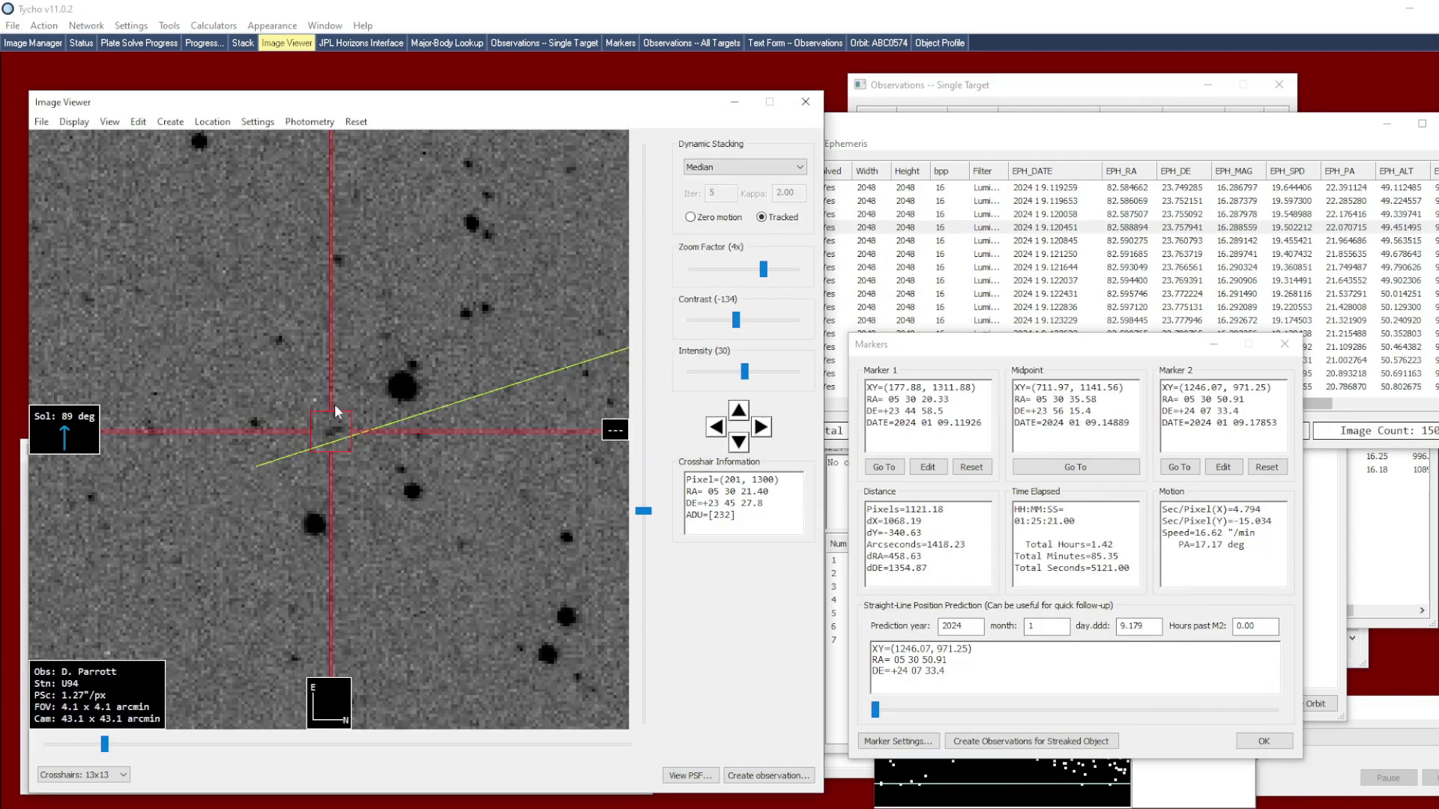
left_click(1147, 768)
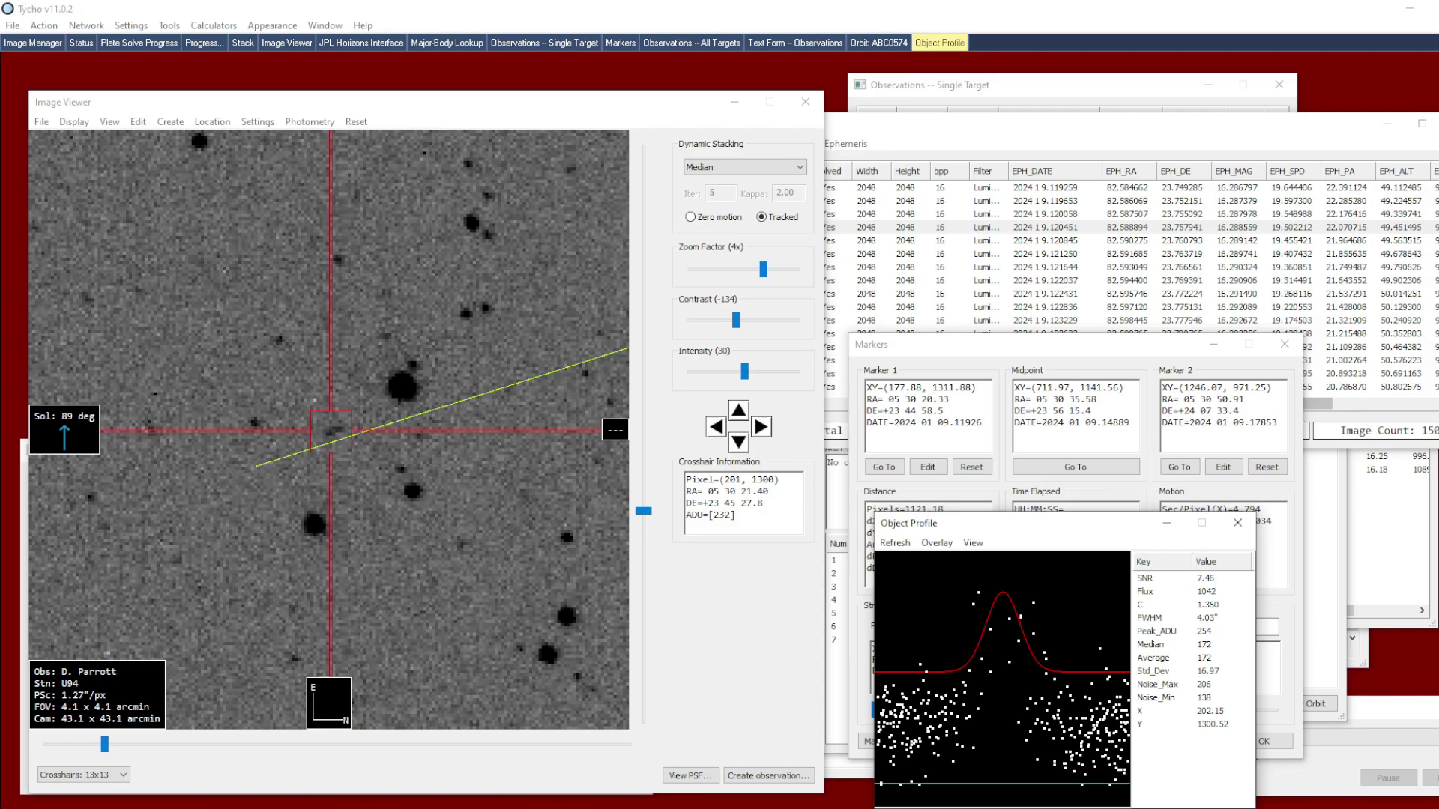
Stack images 1 to 10 along the ephemeris motion and inspect the stacked object's profile.
left_click(1167, 180)
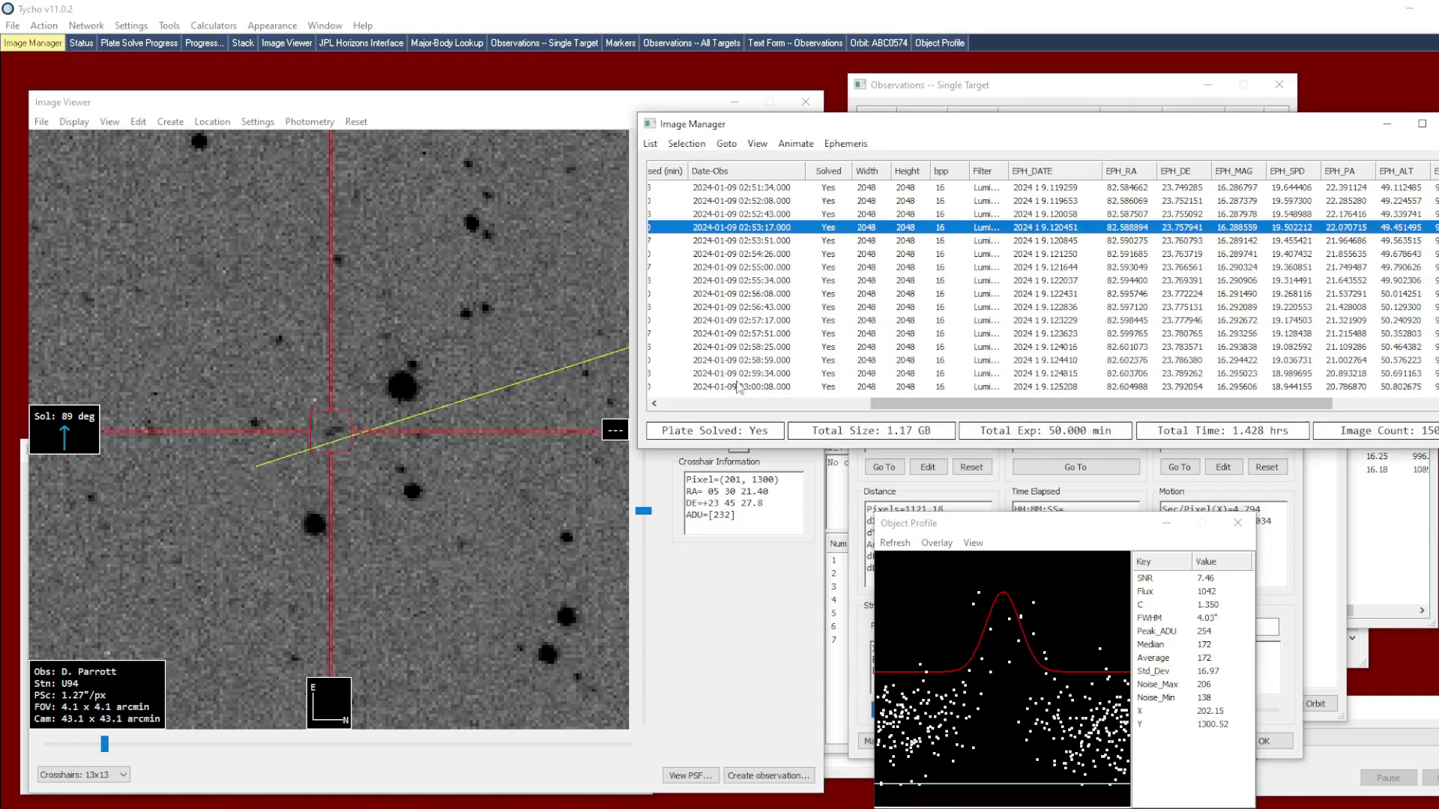
left_click_drag(870, 403, 635, 390)
left_click(721, 189)
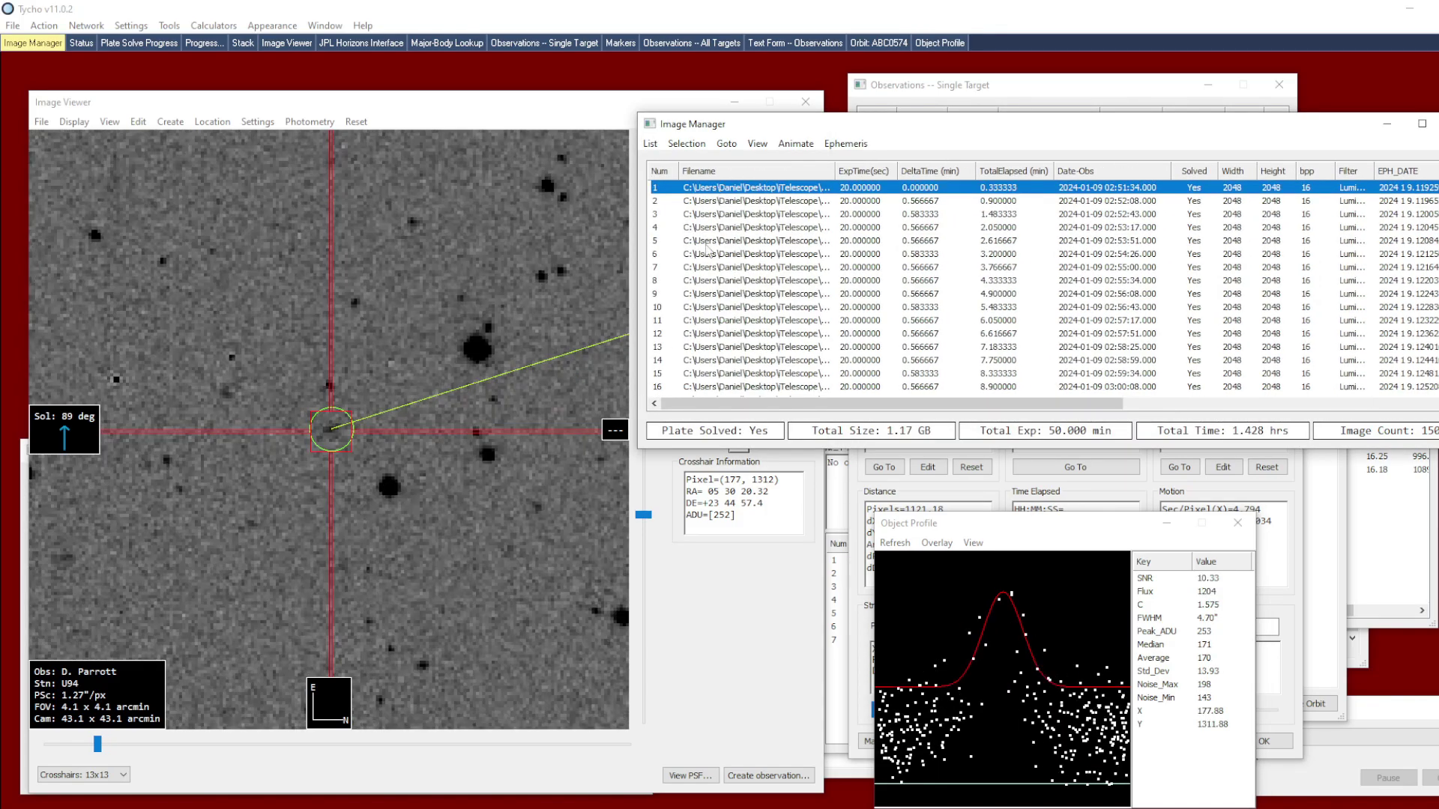
left_click(677, 310, "shift")
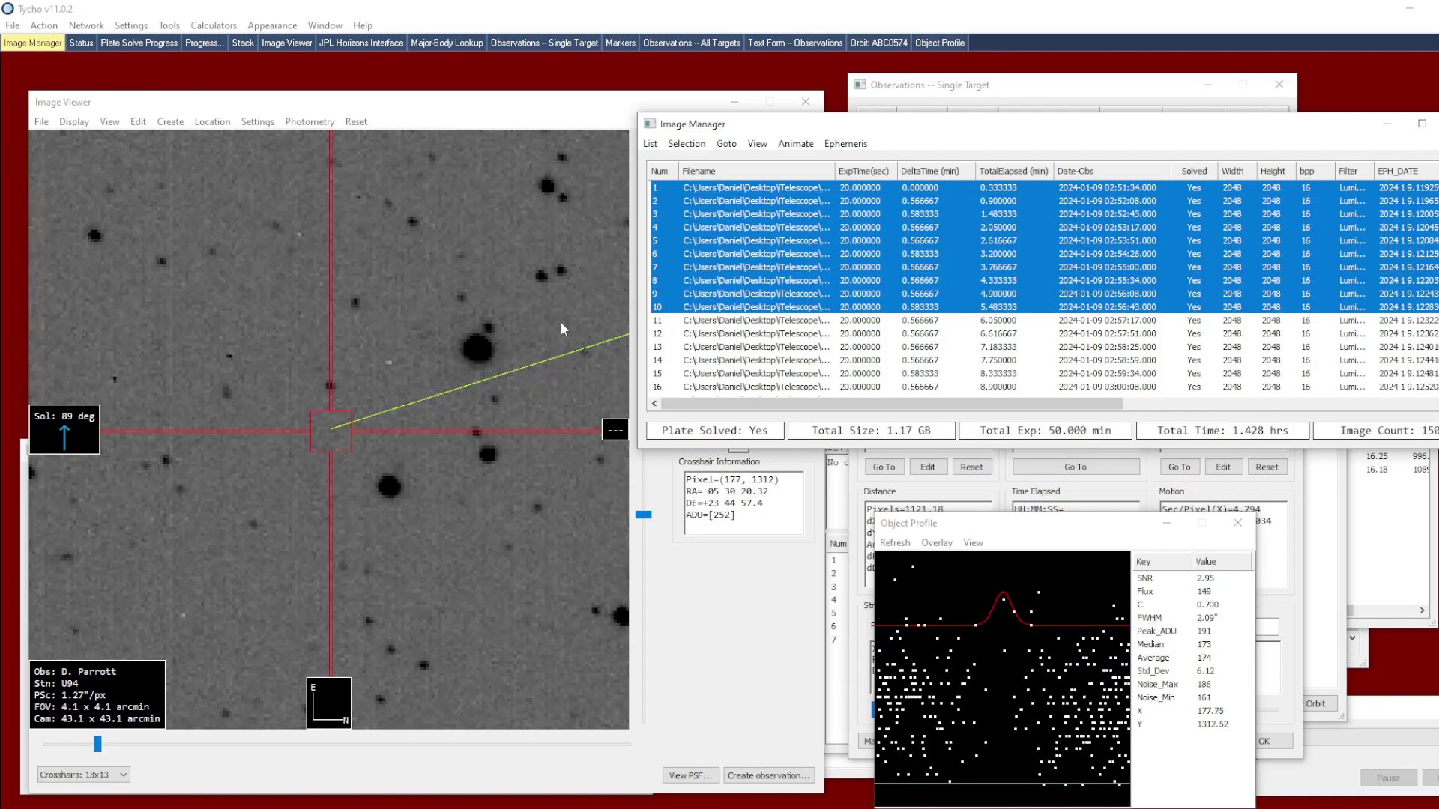
right_click(442, 351)
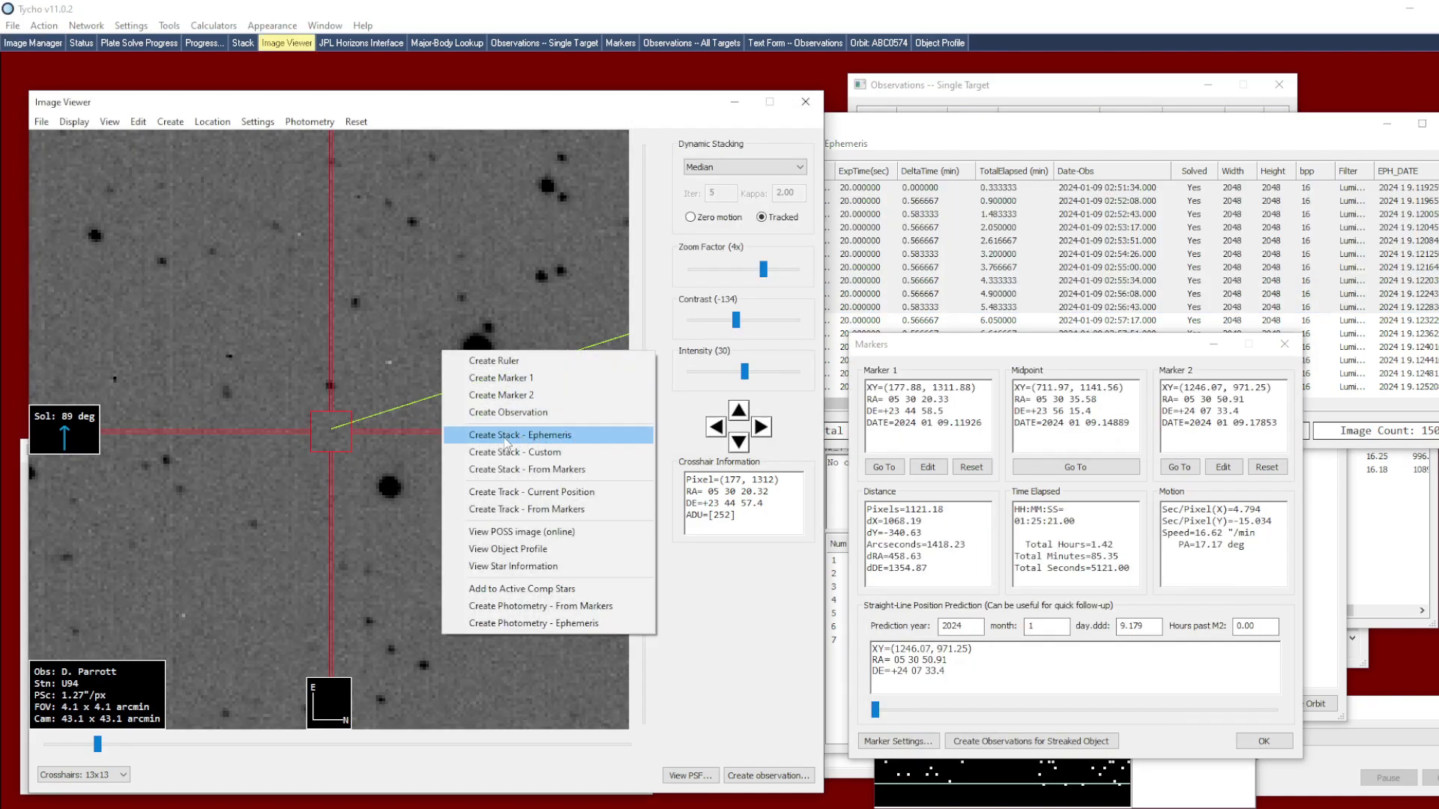
left_click(586, 437)
left_click(330, 431)
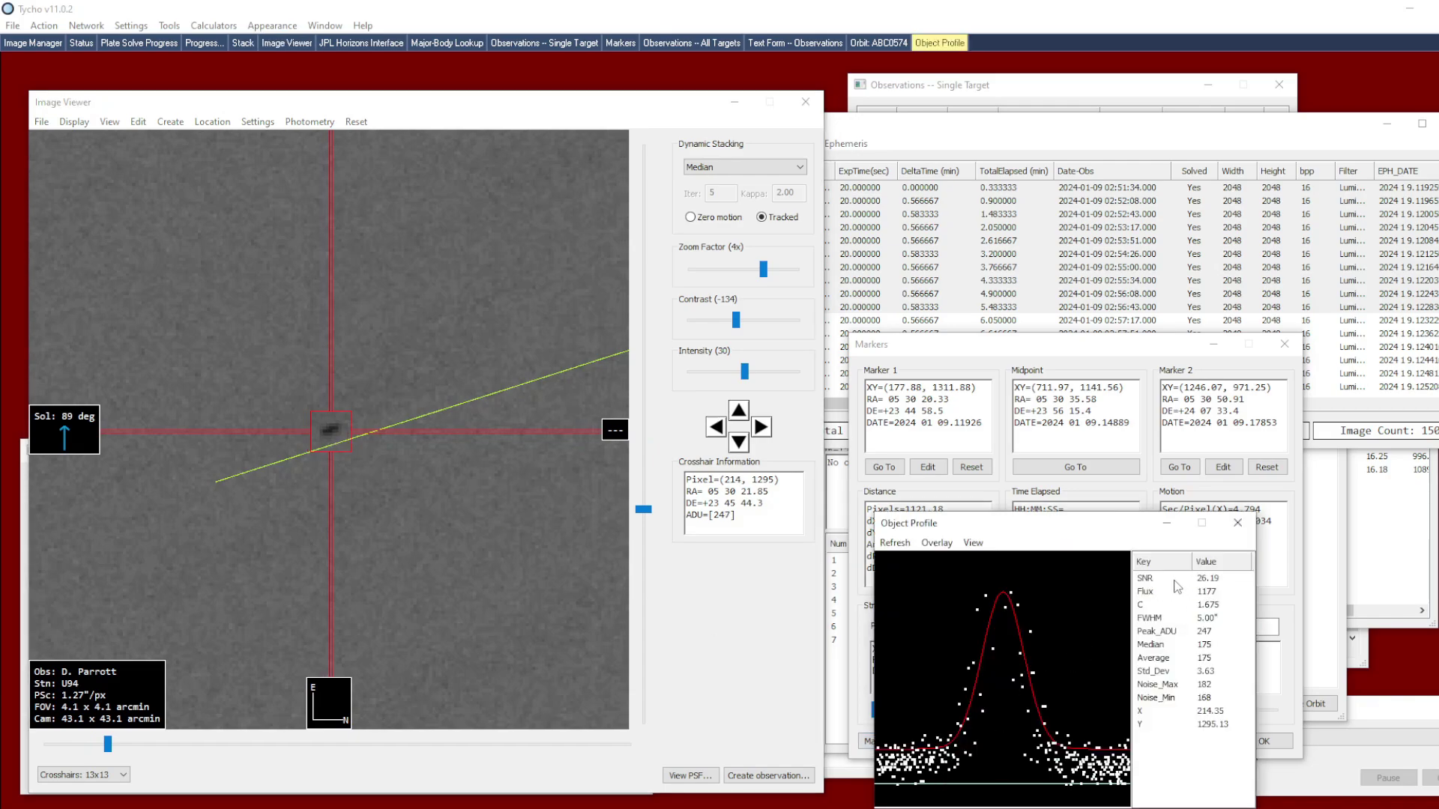
Stack images 11 to 20 along the ephemeris motion.
left_click(1192, 324)
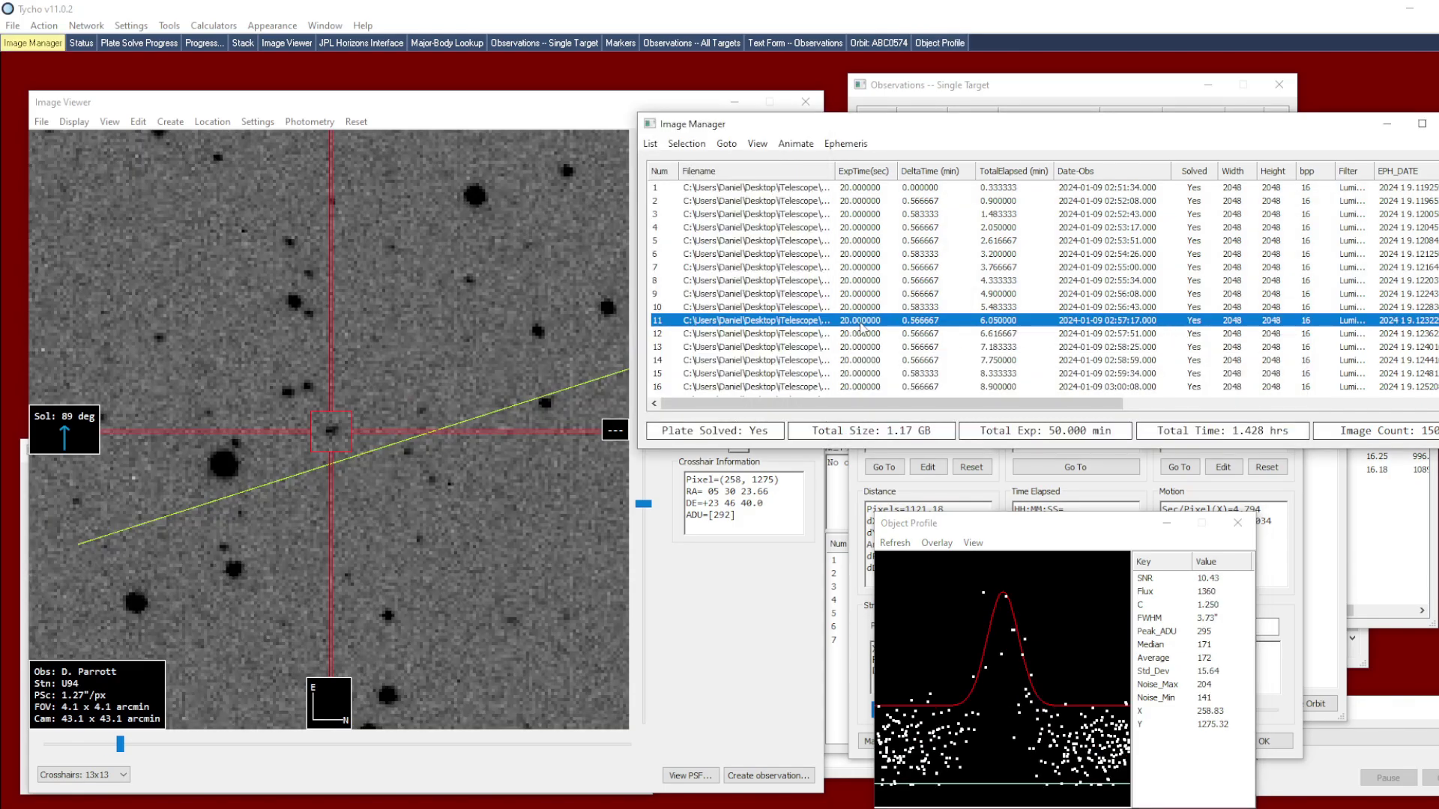
scroll(861, 324, "down", 1)
scroll(689, 383, "down", 1)
left_click(667, 363, "shift")
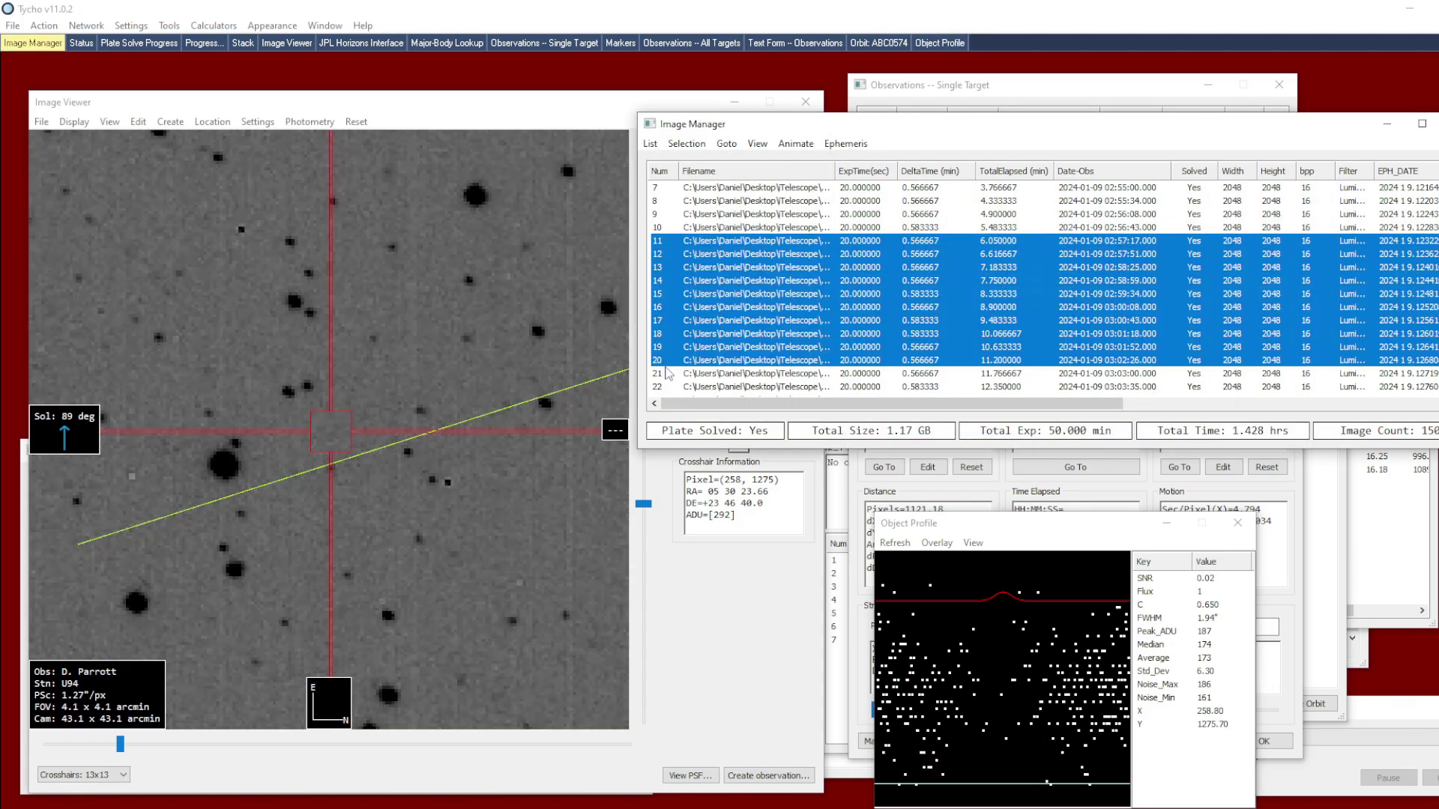
right_click(422, 425)
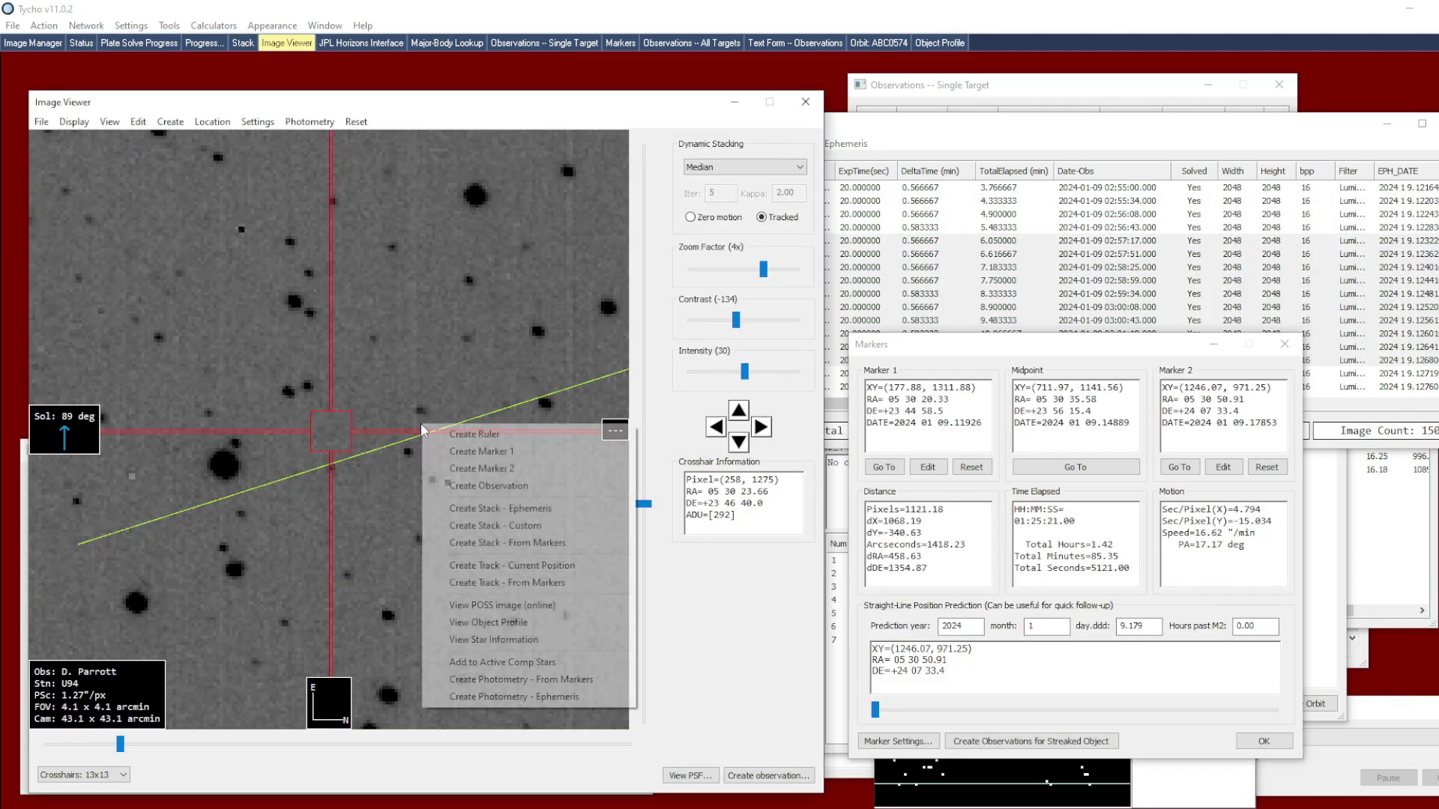
left_click(557, 516)
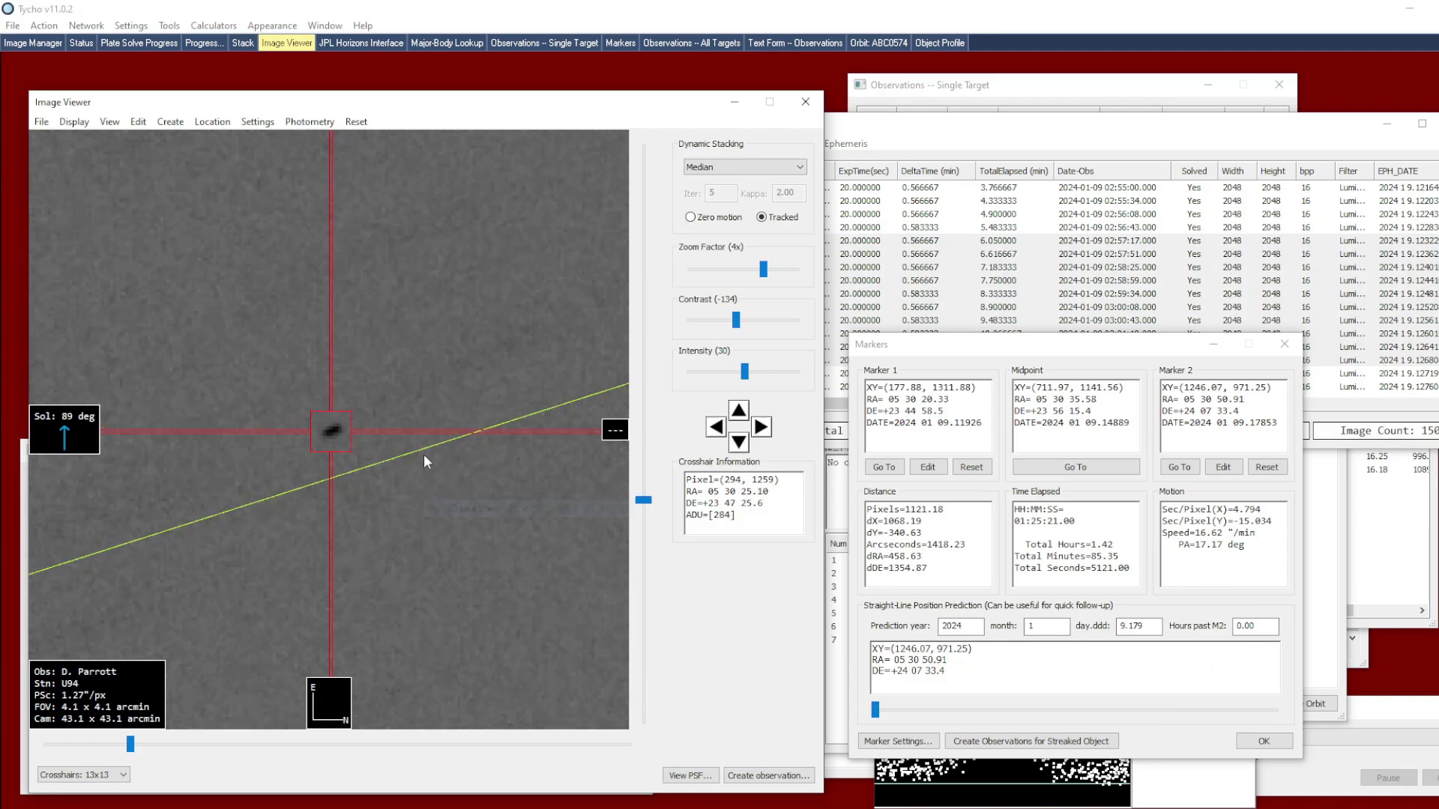
Check the object profile in the stack of images 11 to 20 and create an observation at the object's centre.
left_click(923, 773)
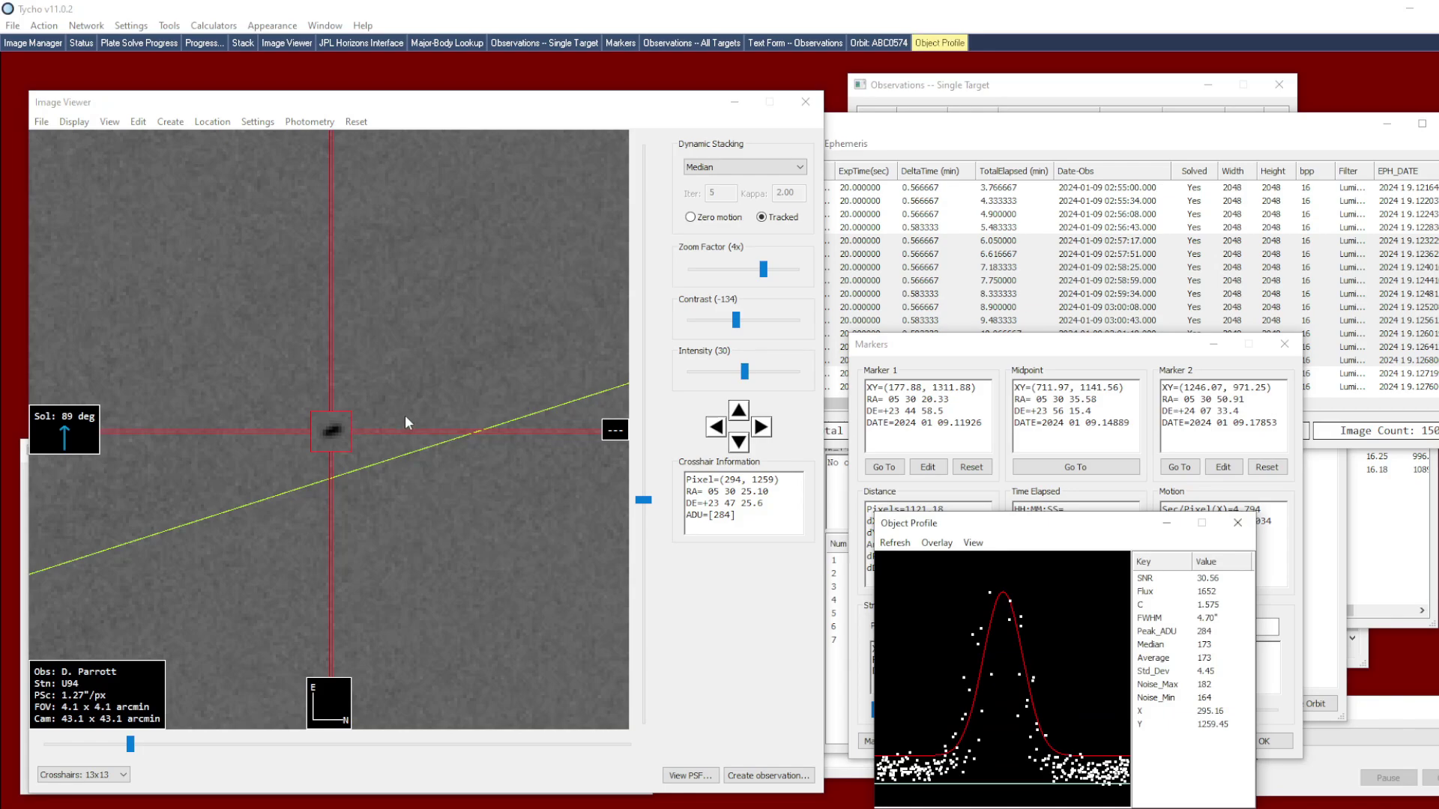
left_click(333, 429)
right_click(368, 442)
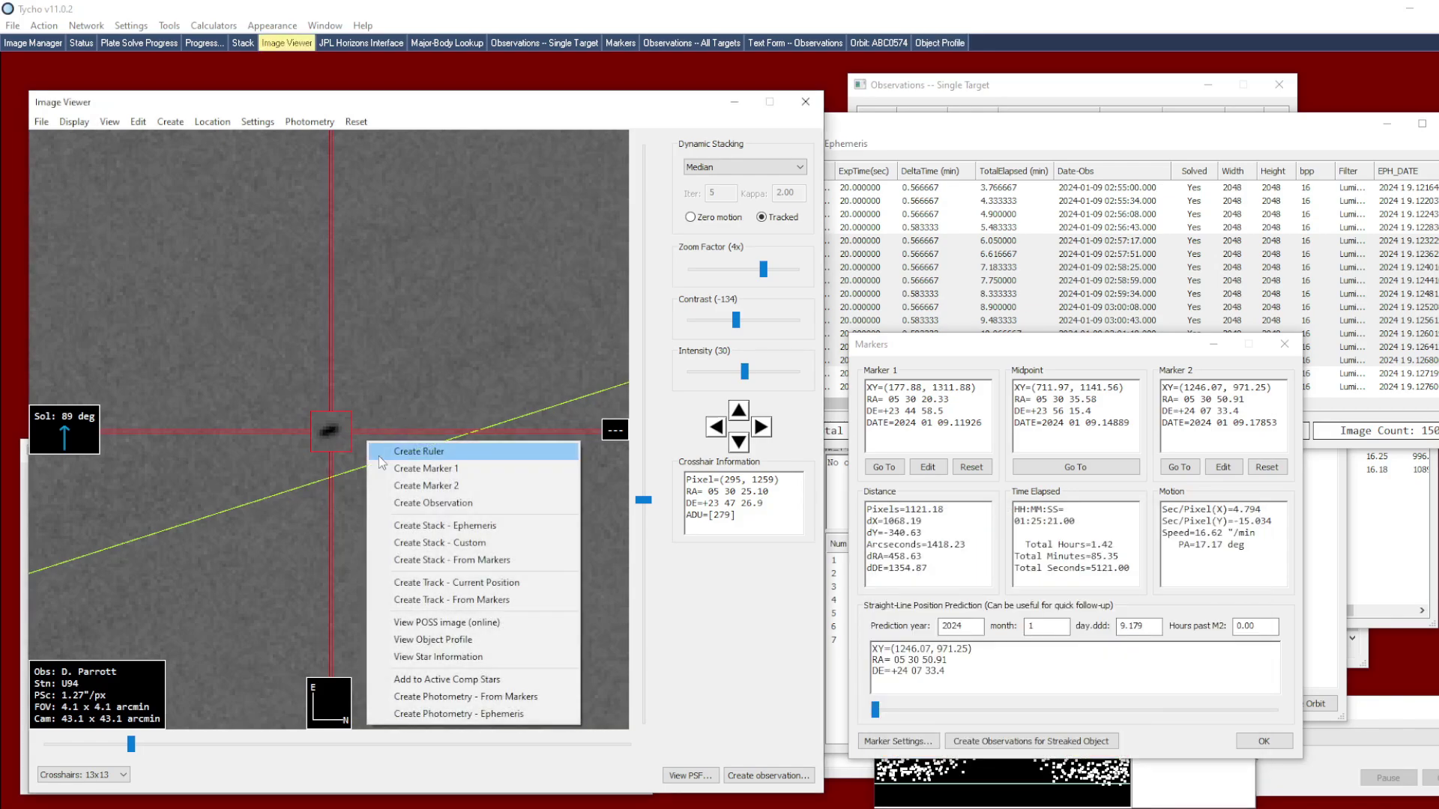
left_click(448, 503)
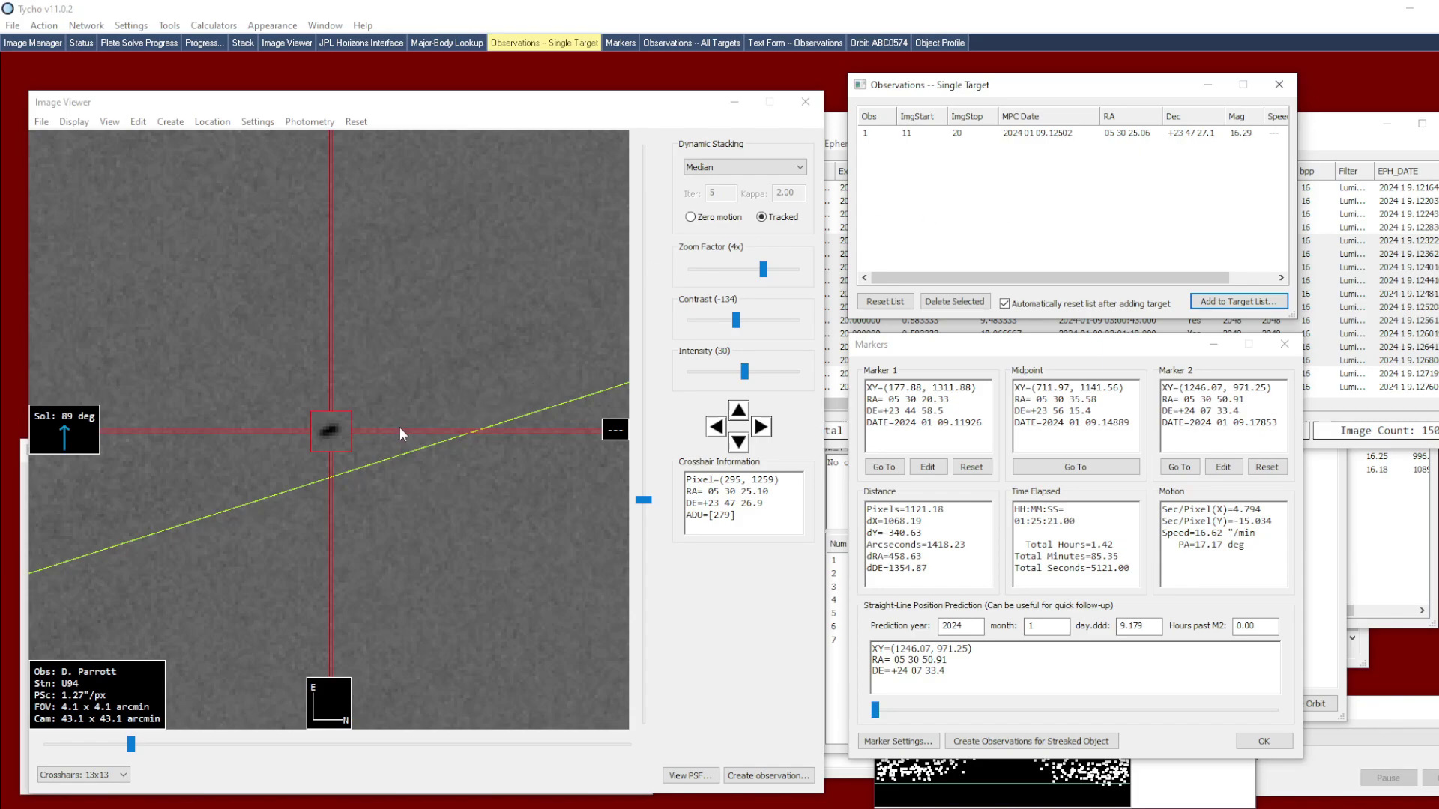
Stack images 21 to 30 along the ephemeris motion and inspect the stacked object's profile.
left_click(1304, 433)
scroll(696, 381, "down", 3)
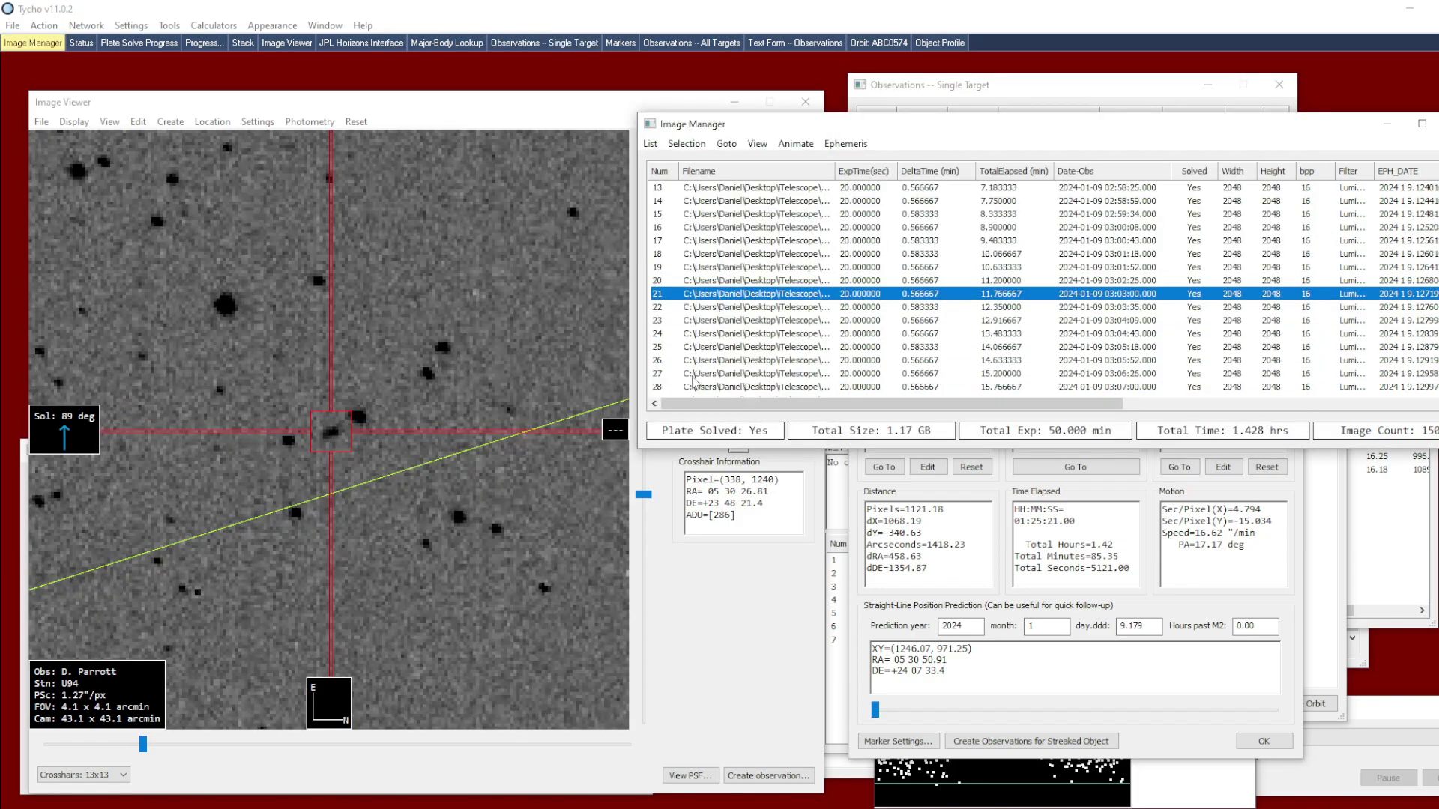
left_click(696, 375, "shift")
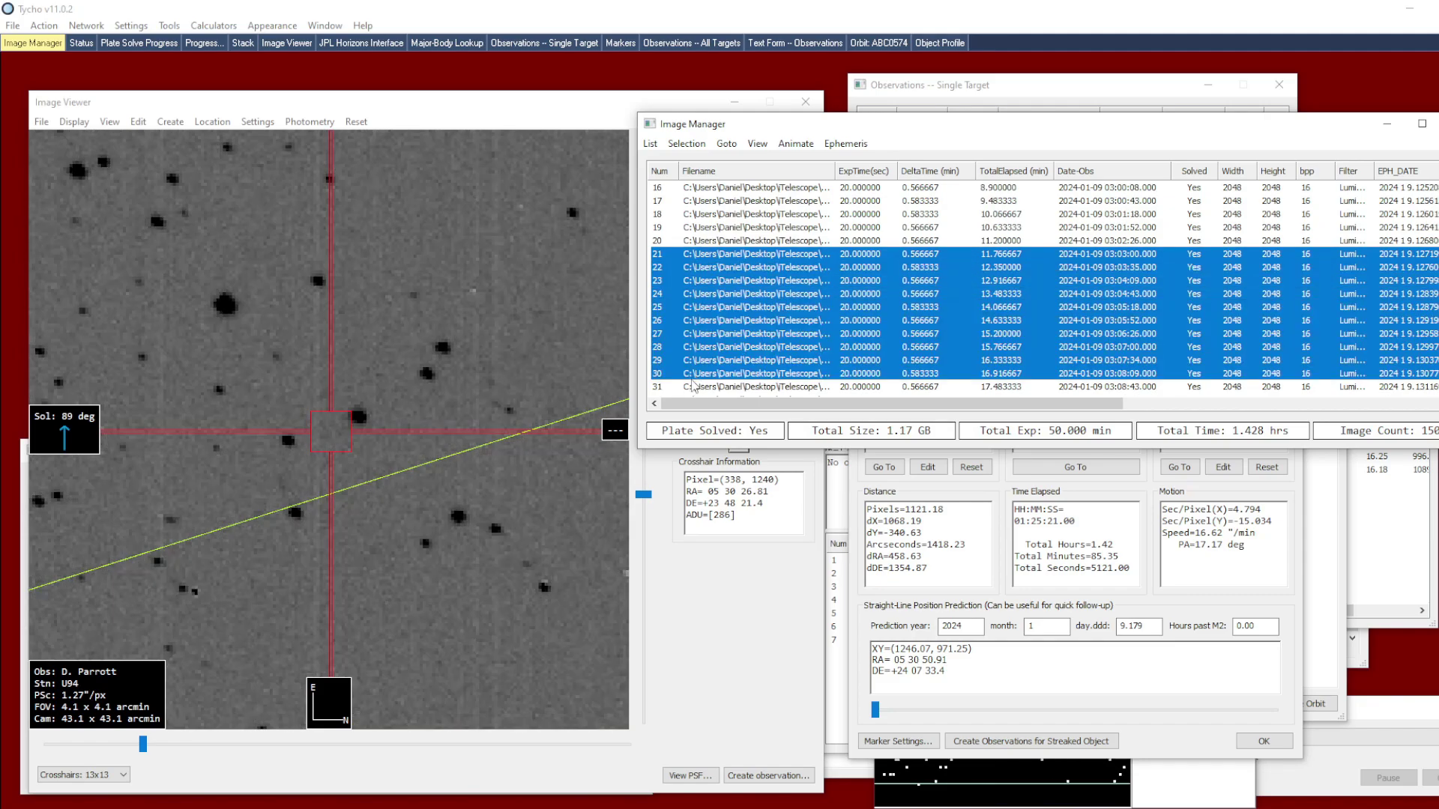
right_click(486, 414)
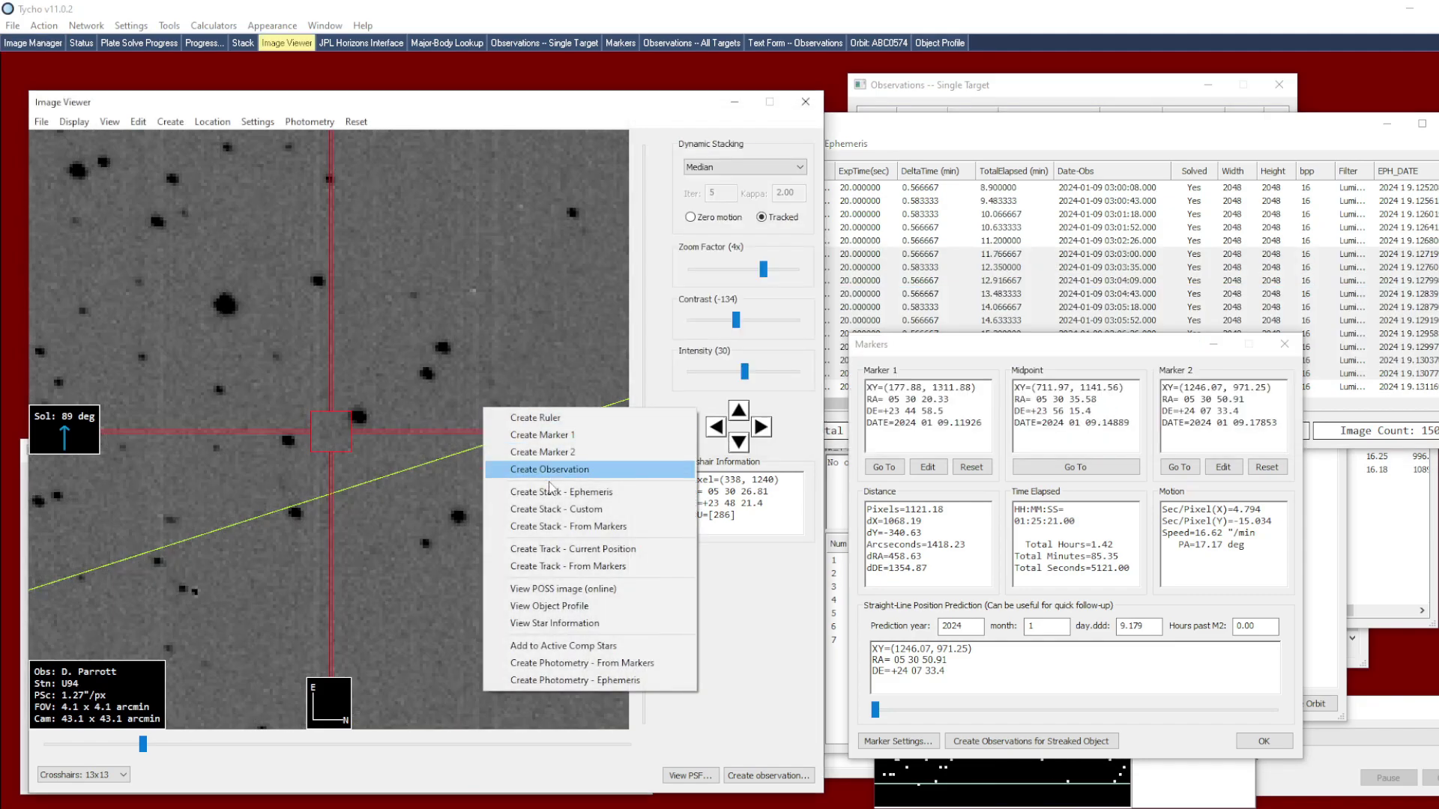
left_click(623, 498)
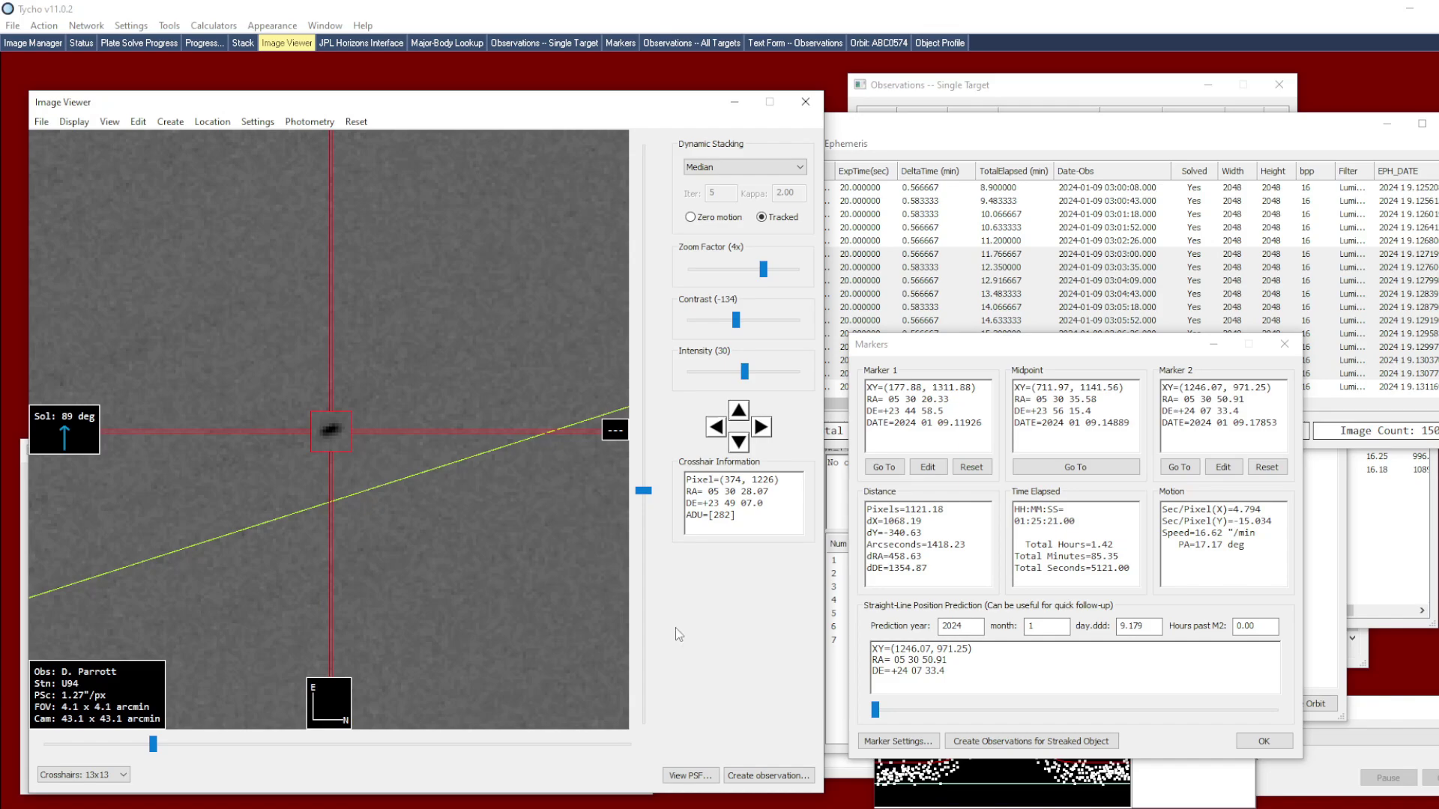
left_click(1018, 782)
scroll(480, 484, "down", 3)
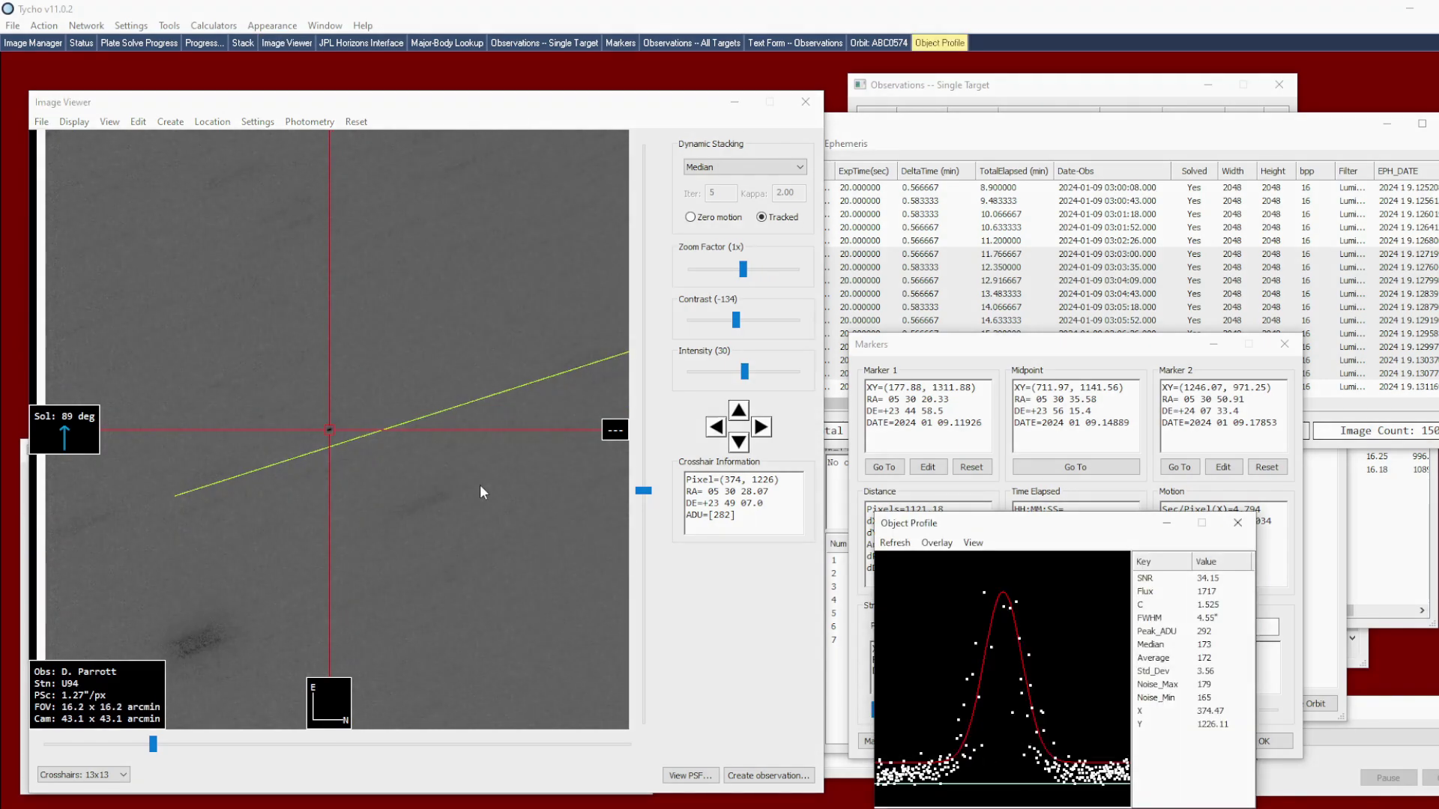